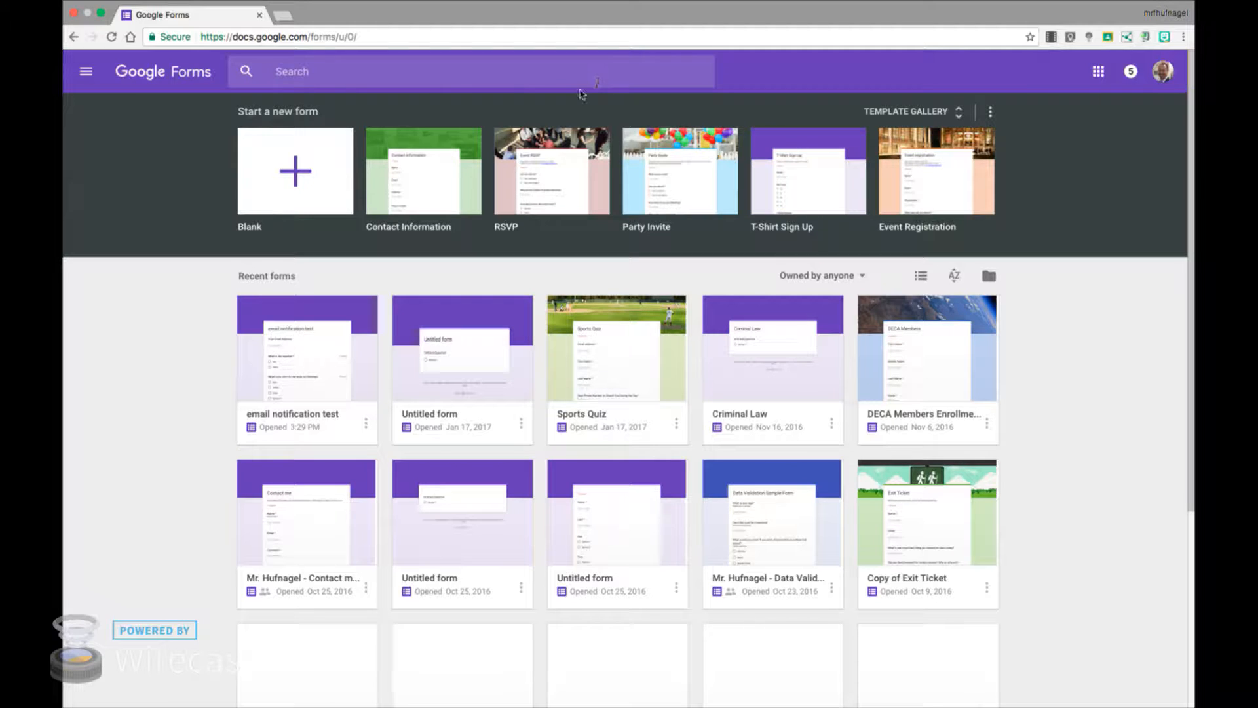
Step: Create a new blank form and choose Multiple choice as the type of its first question
left_click(300, 186)
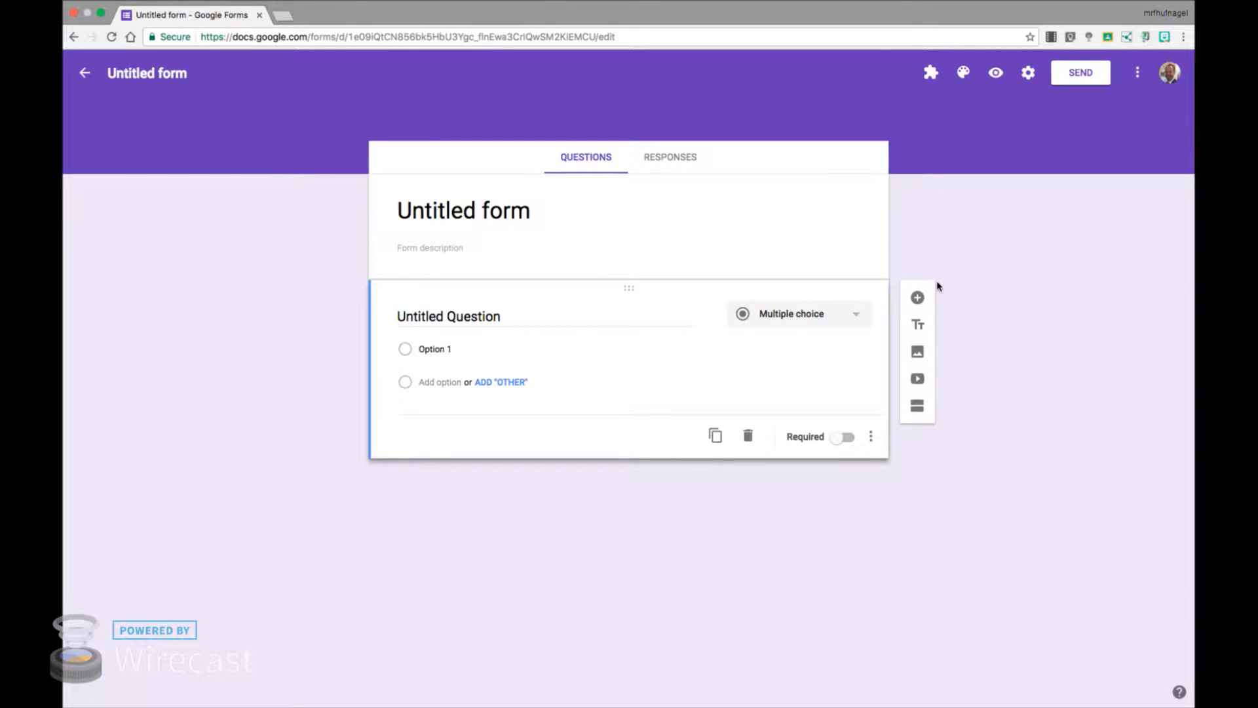
left_click(850, 322)
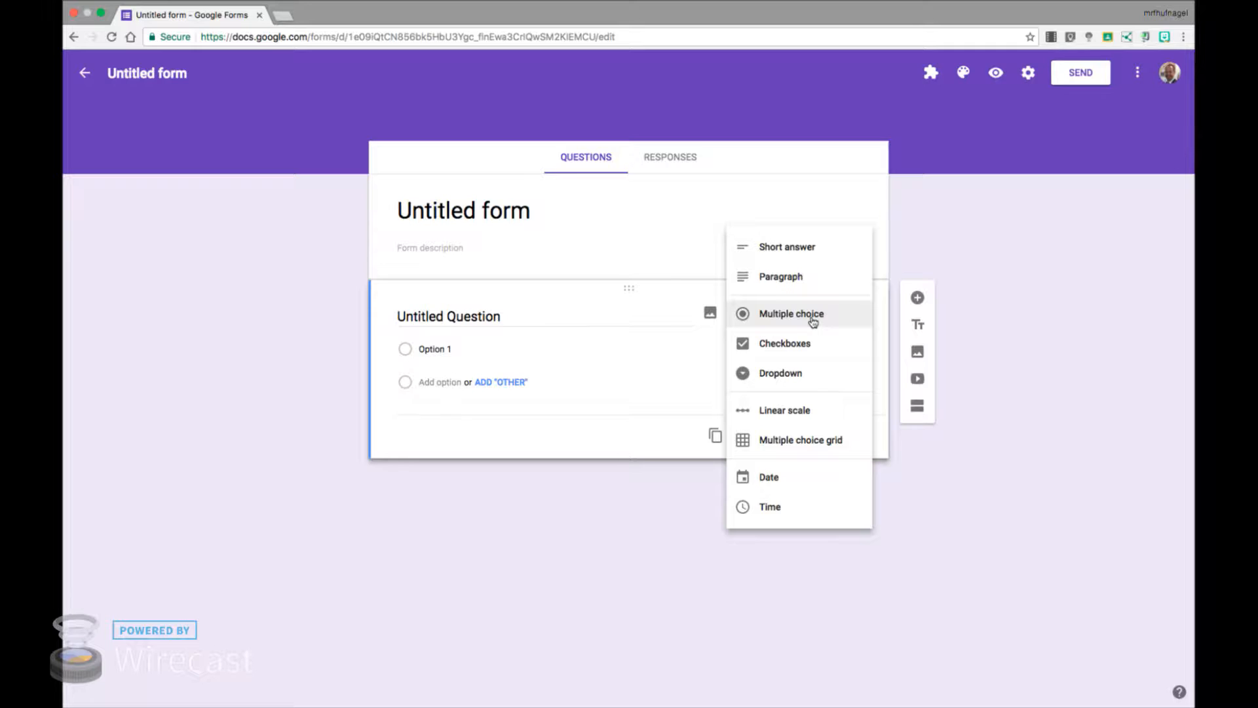
left_click(813, 321)
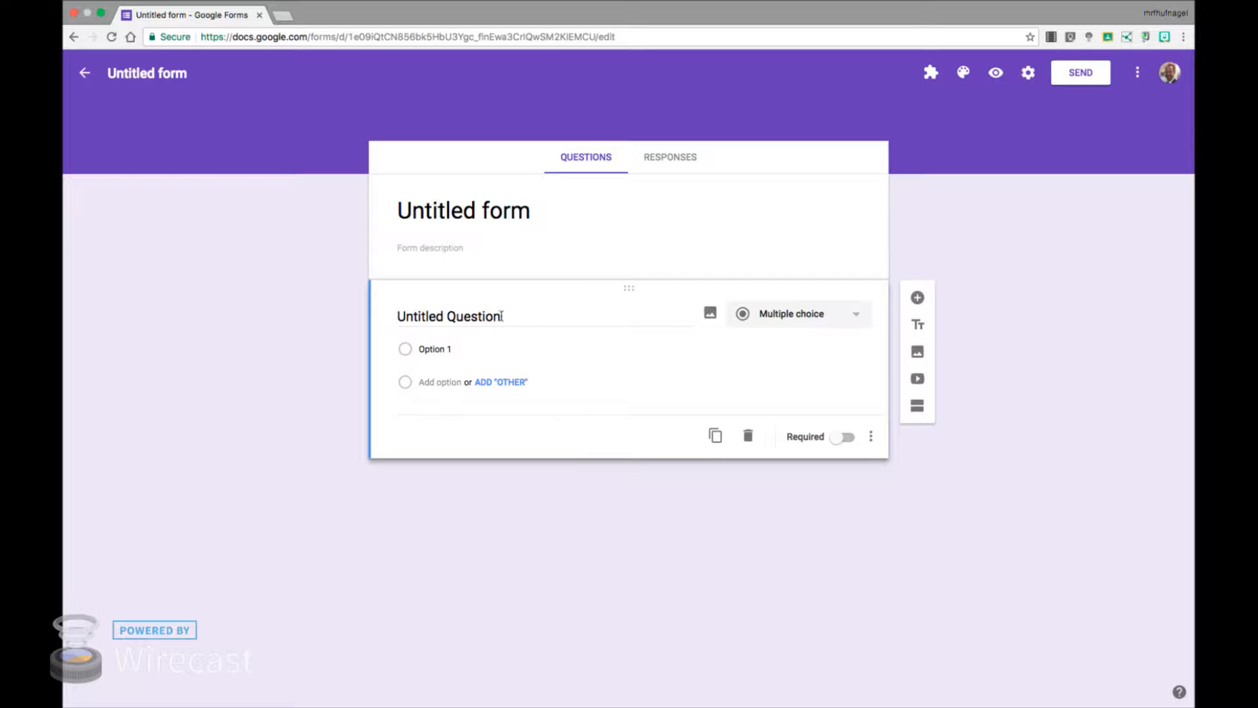
Step: Title the form "Test Quiz For Google Class"
left_click(470, 211)
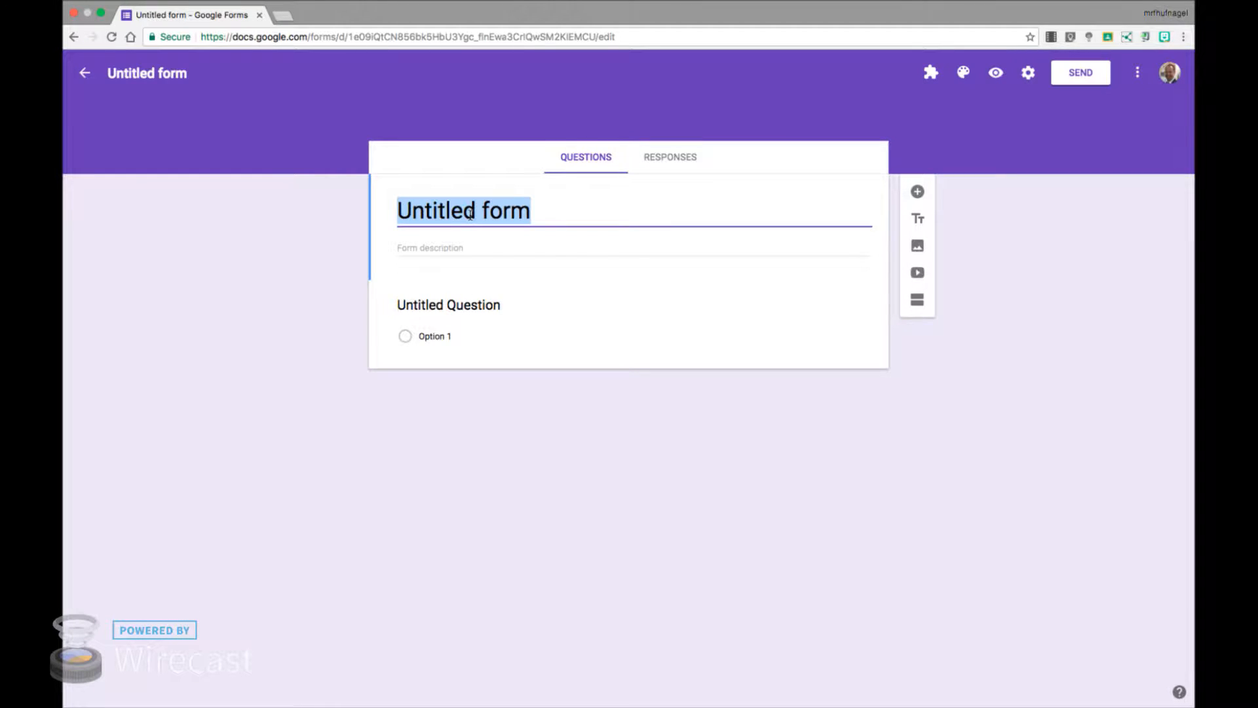
type("Test")
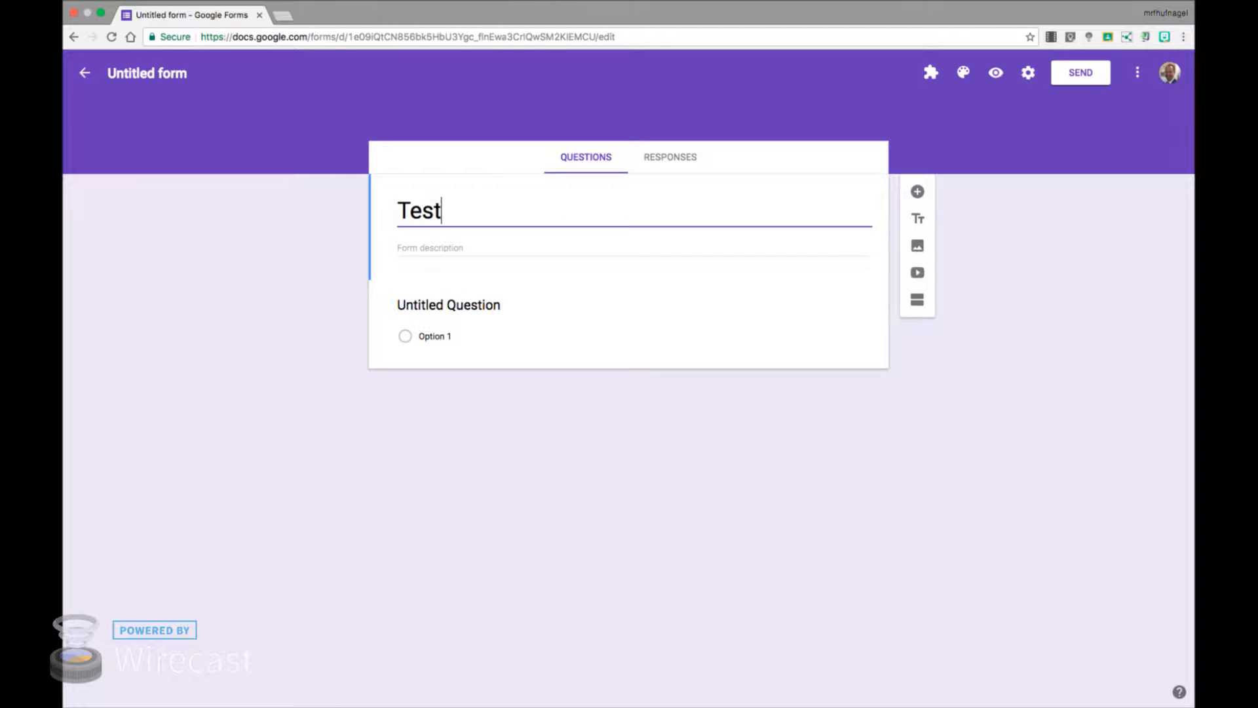
type(" Quiz do")
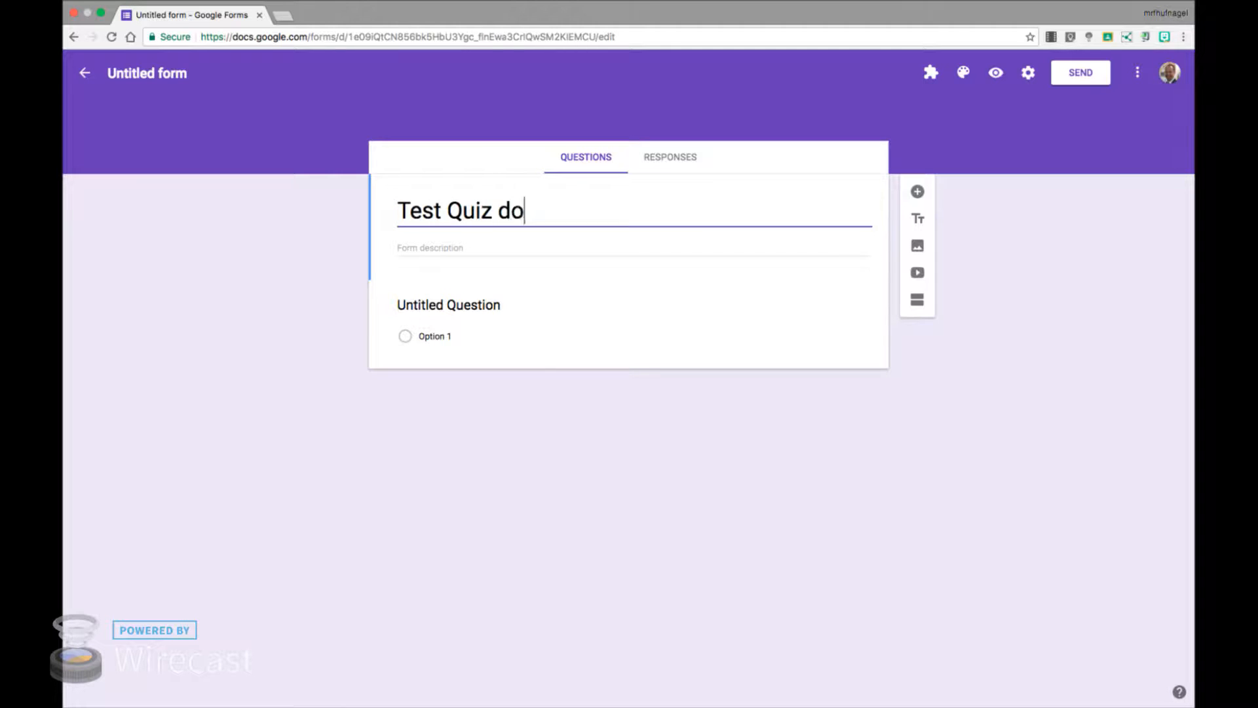
key("BackSpace")
key("BackSpace")
type("D")
key("BackSpace")
type("For Googl")
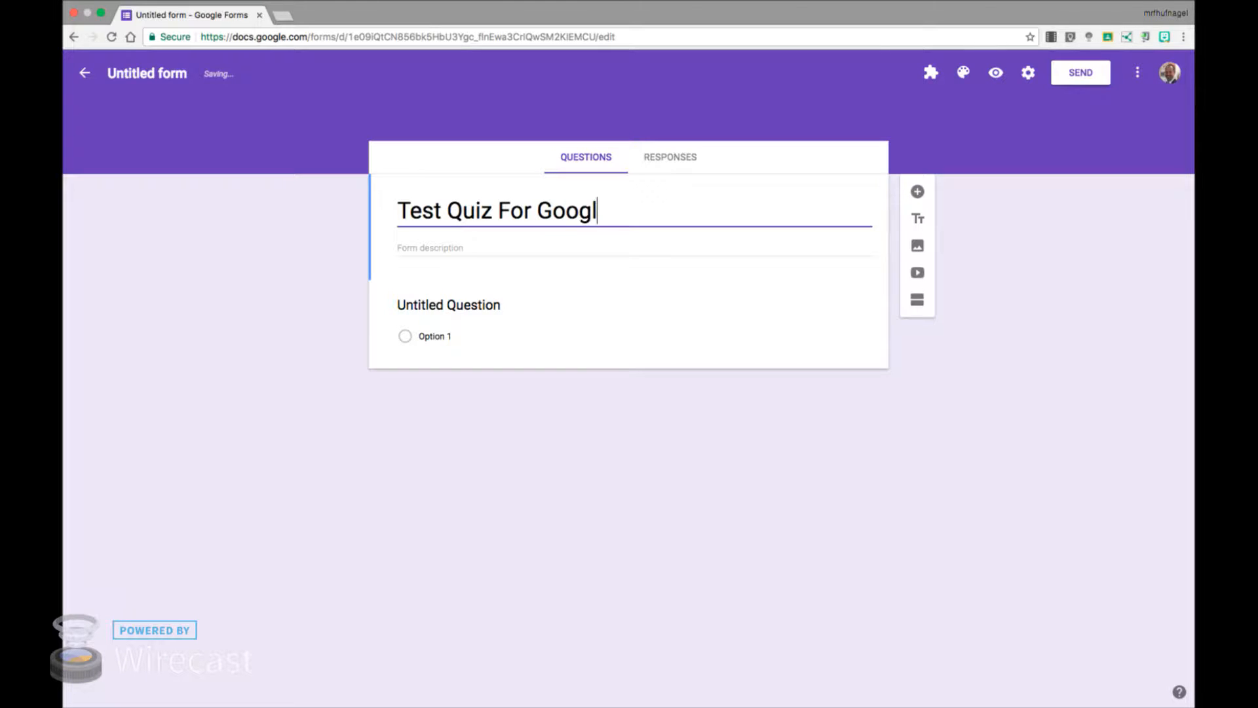
type("e Class")
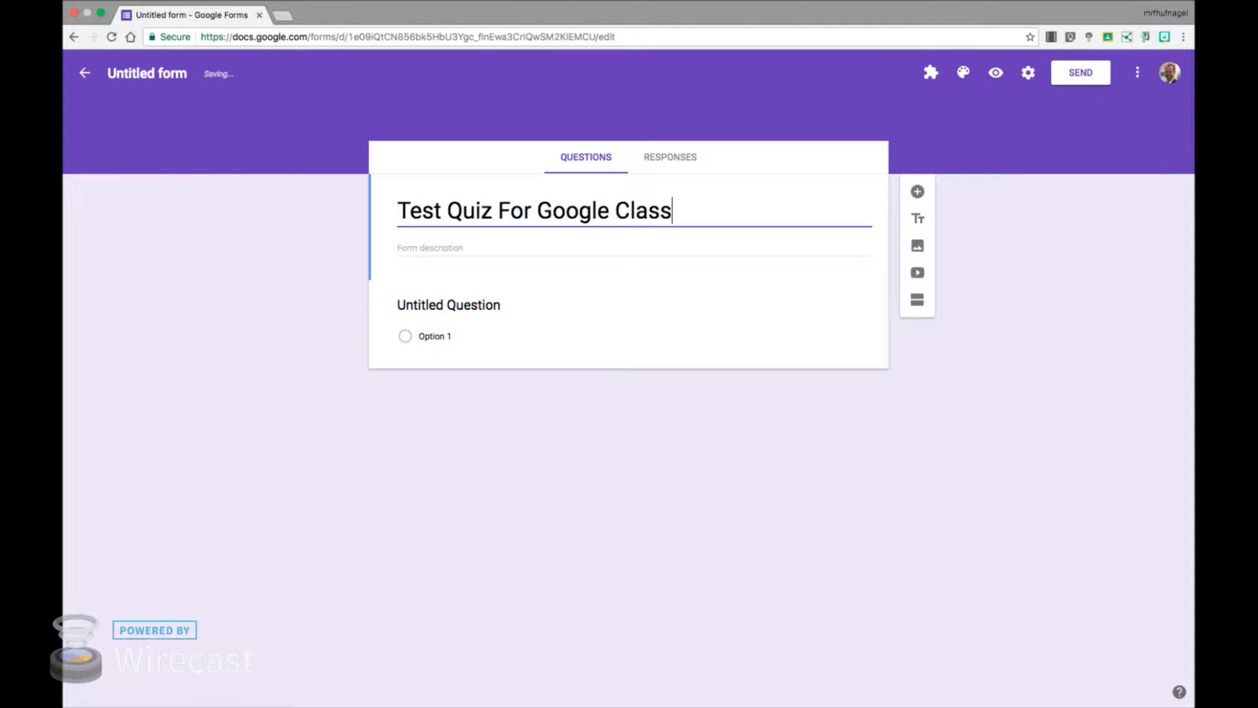
Step: Enter "When Does The Week Start In Our Google Class?" as the first question and set its type to Multiple choice
left_click(437, 305)
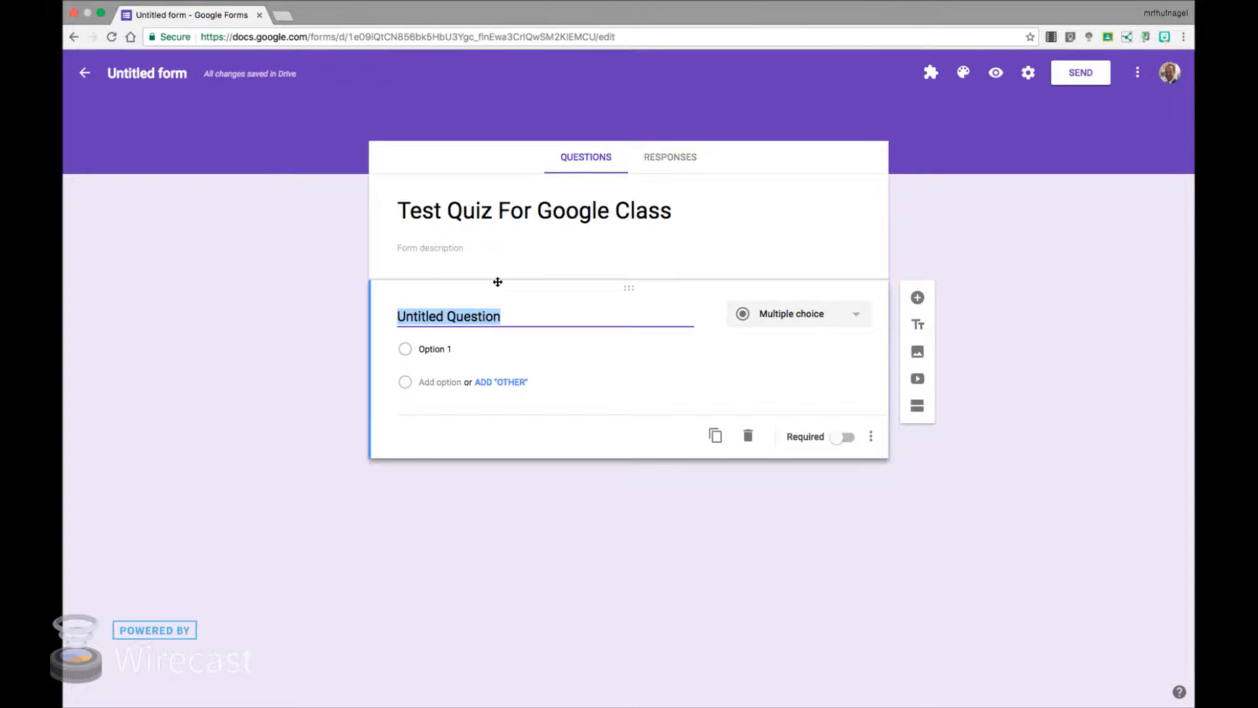
type("When Does")
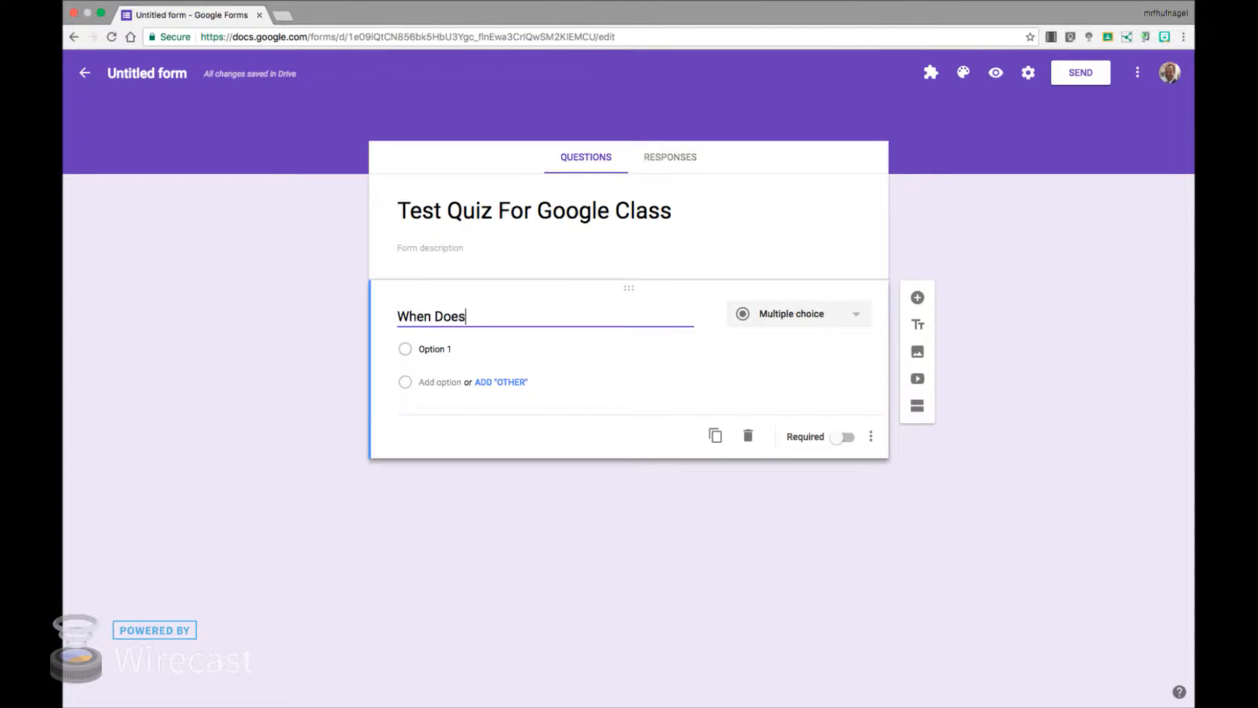
type(" The Week Start i")
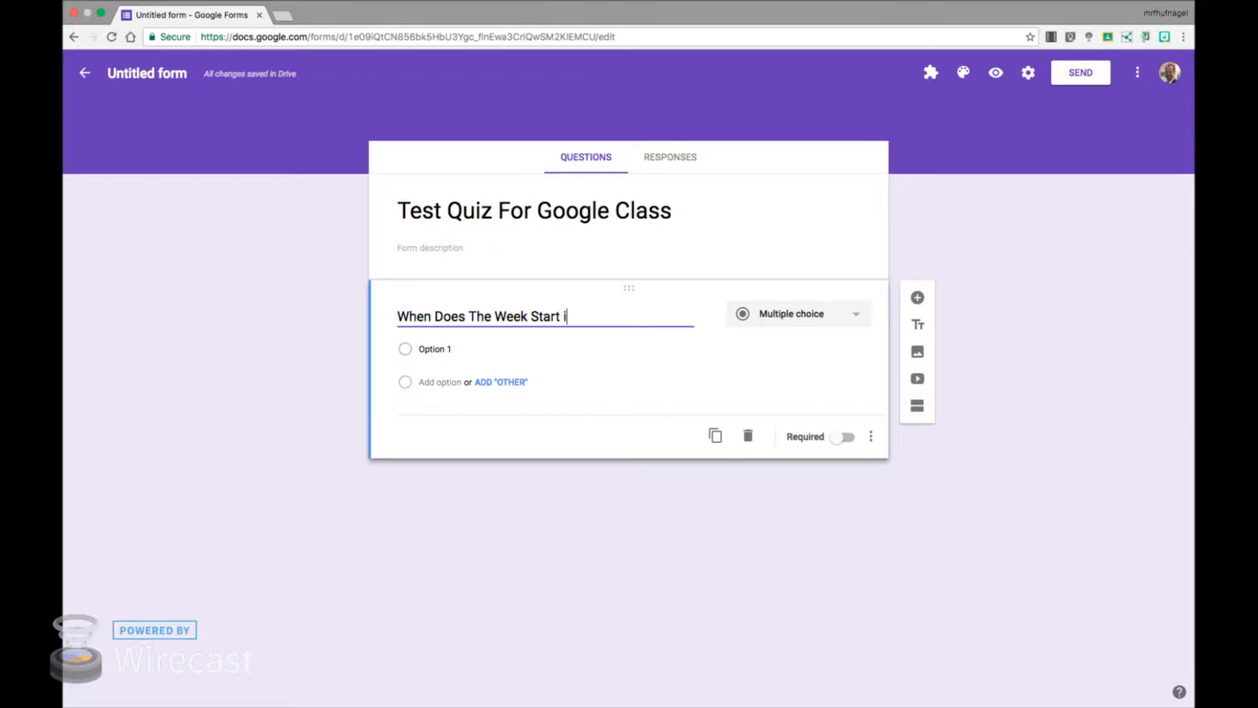
type("n")
key("BackSpace")
key("BackSpace")
type("In ")
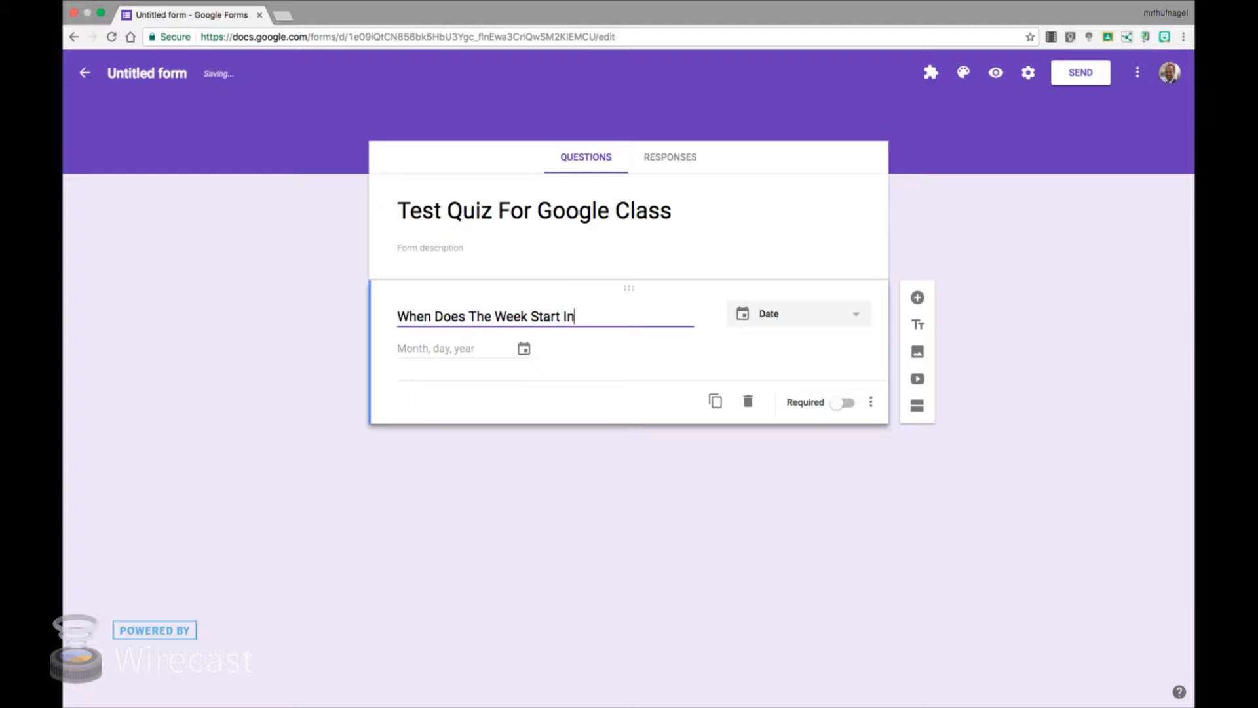
type("Our Goo")
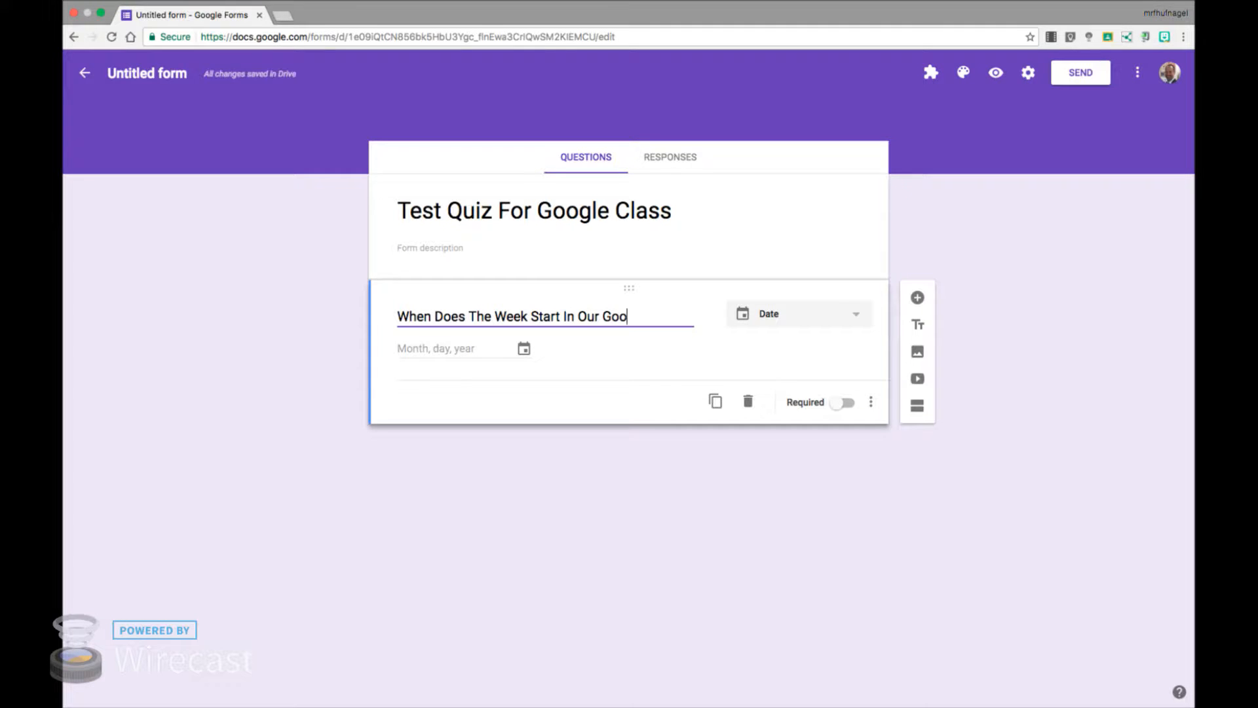
type("gle Class?")
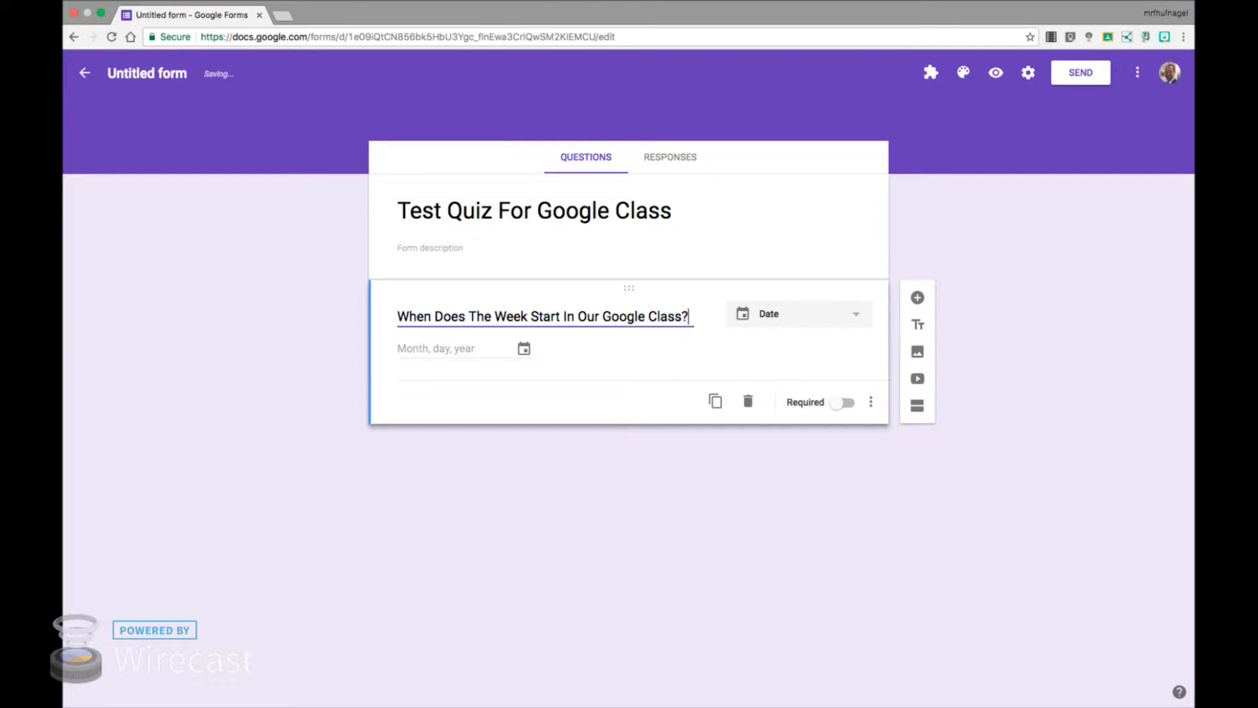
left_click(831, 324)
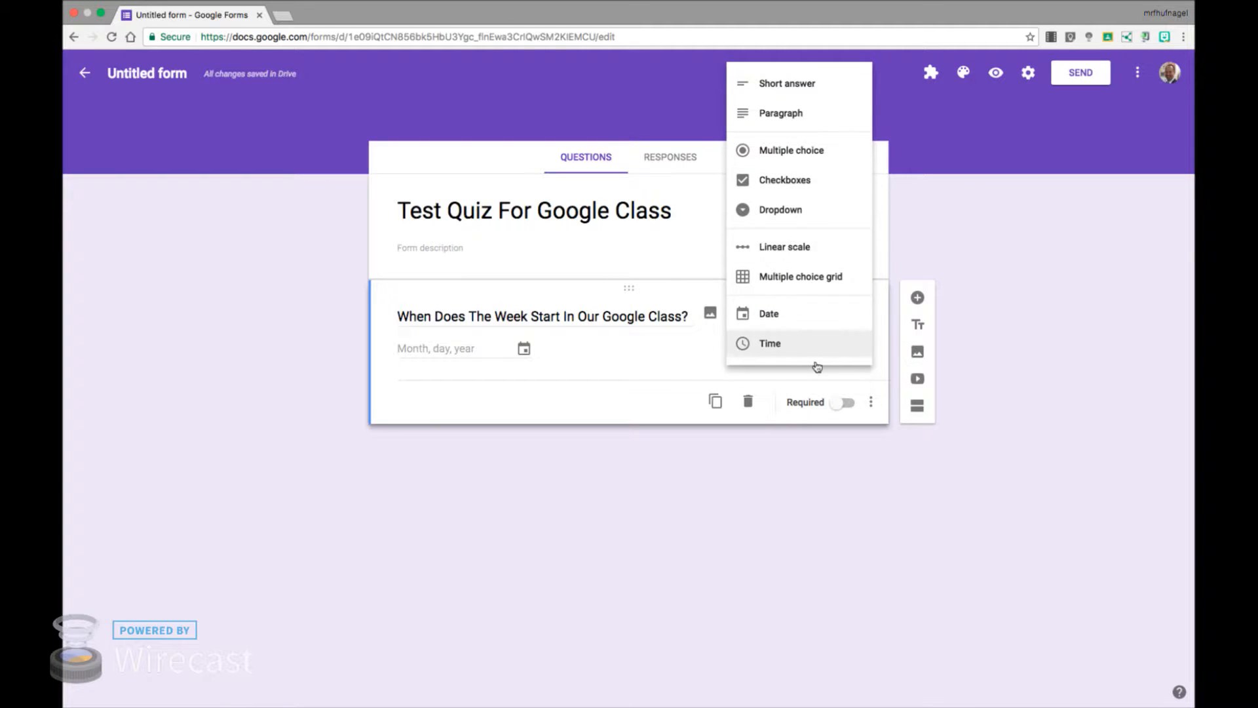
left_click(794, 156)
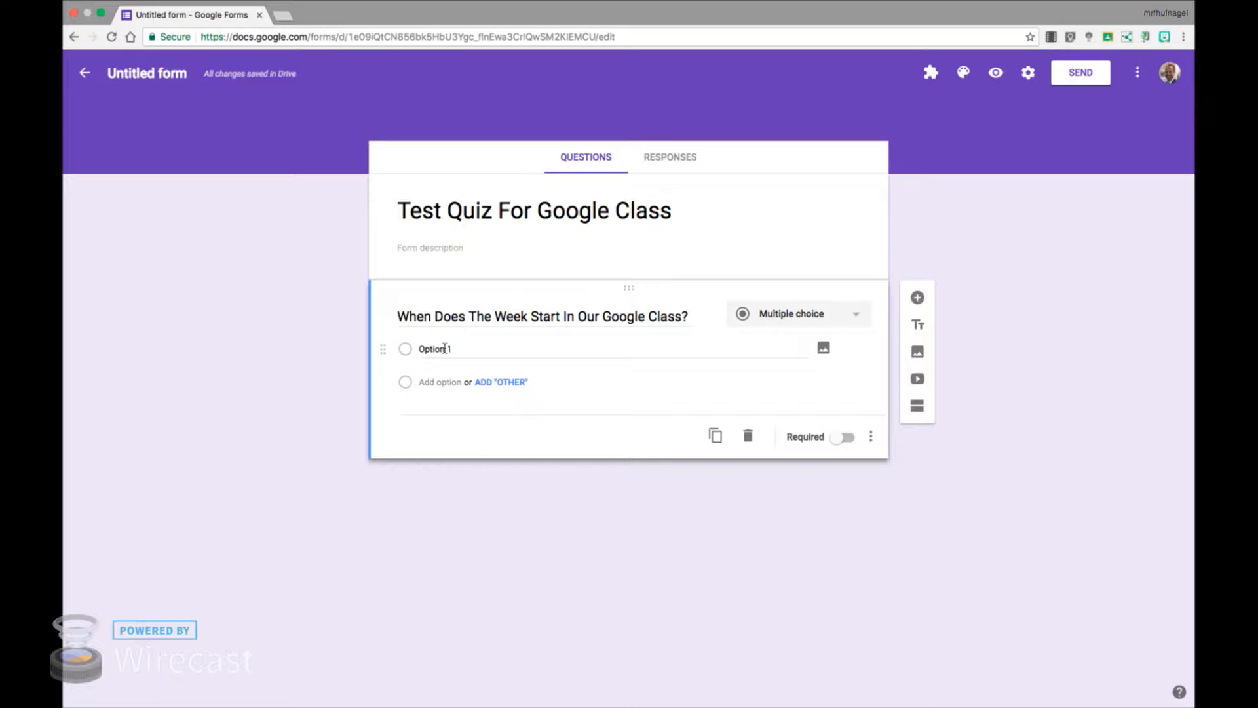
Step: Fill in the question's answer options with Monday, Tuesday, Wednesday, Thursday and Friday
left_click(445, 348)
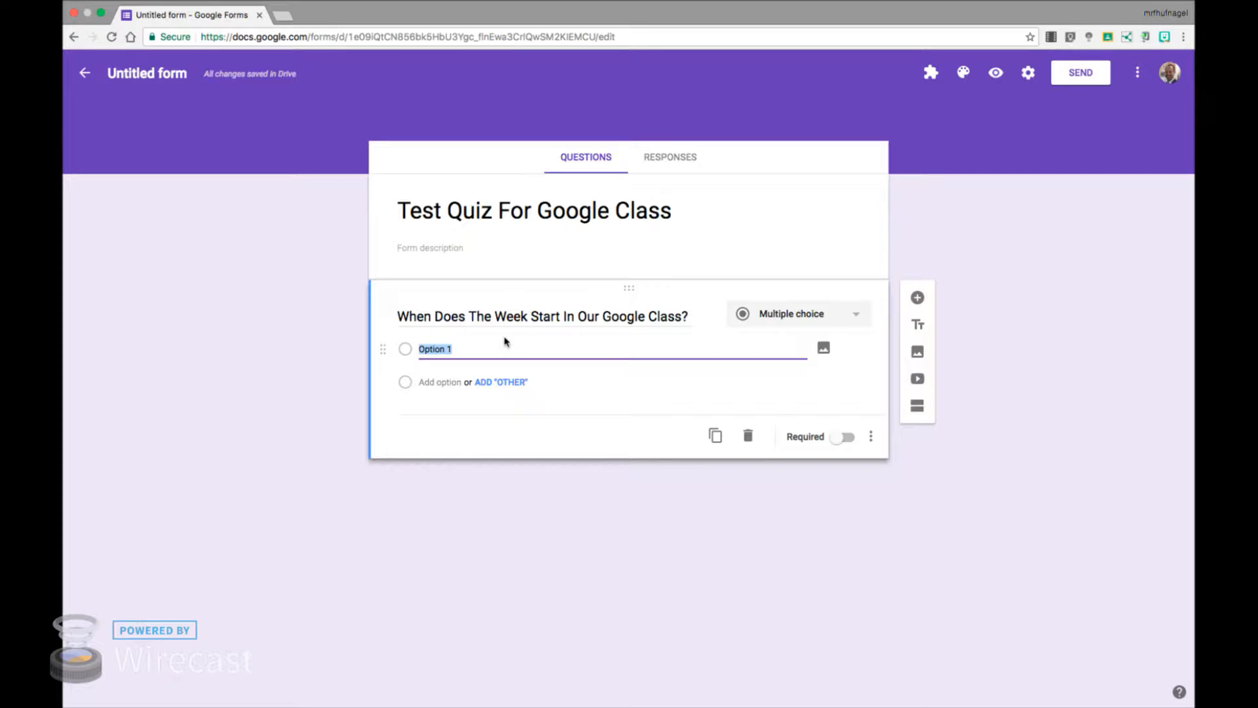
type("Monday")
left_click(439, 382)
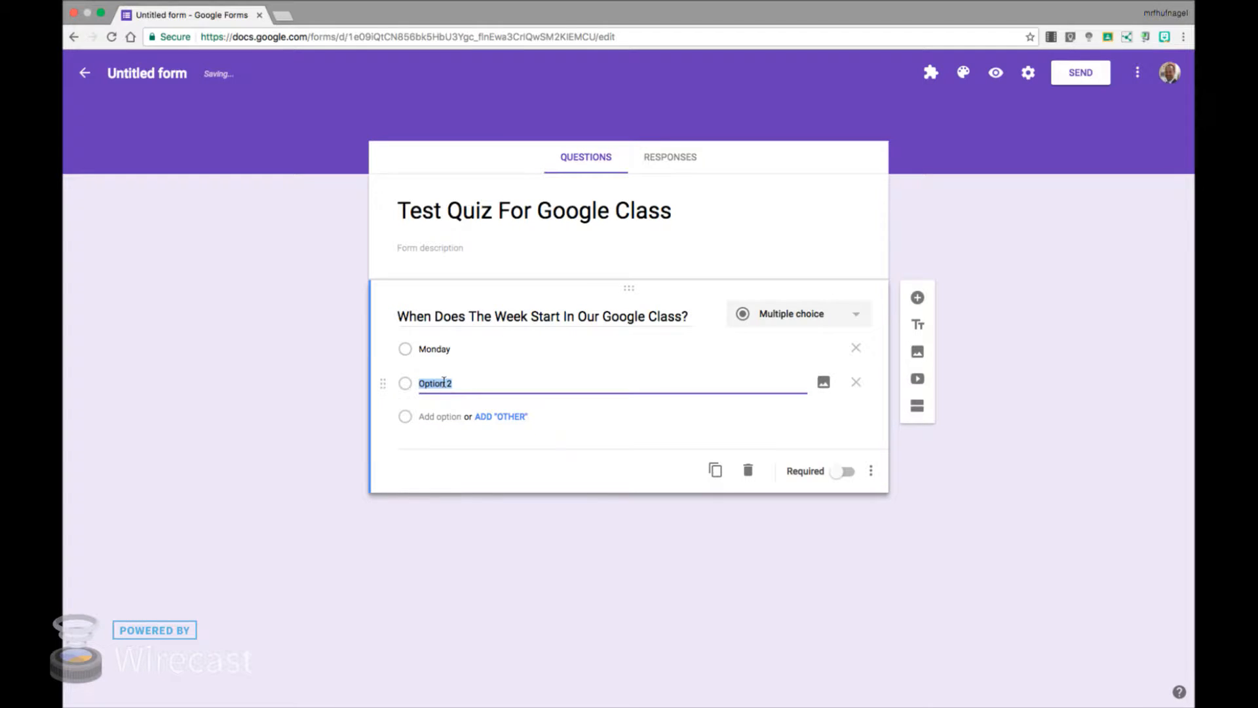
type("Tuesday")
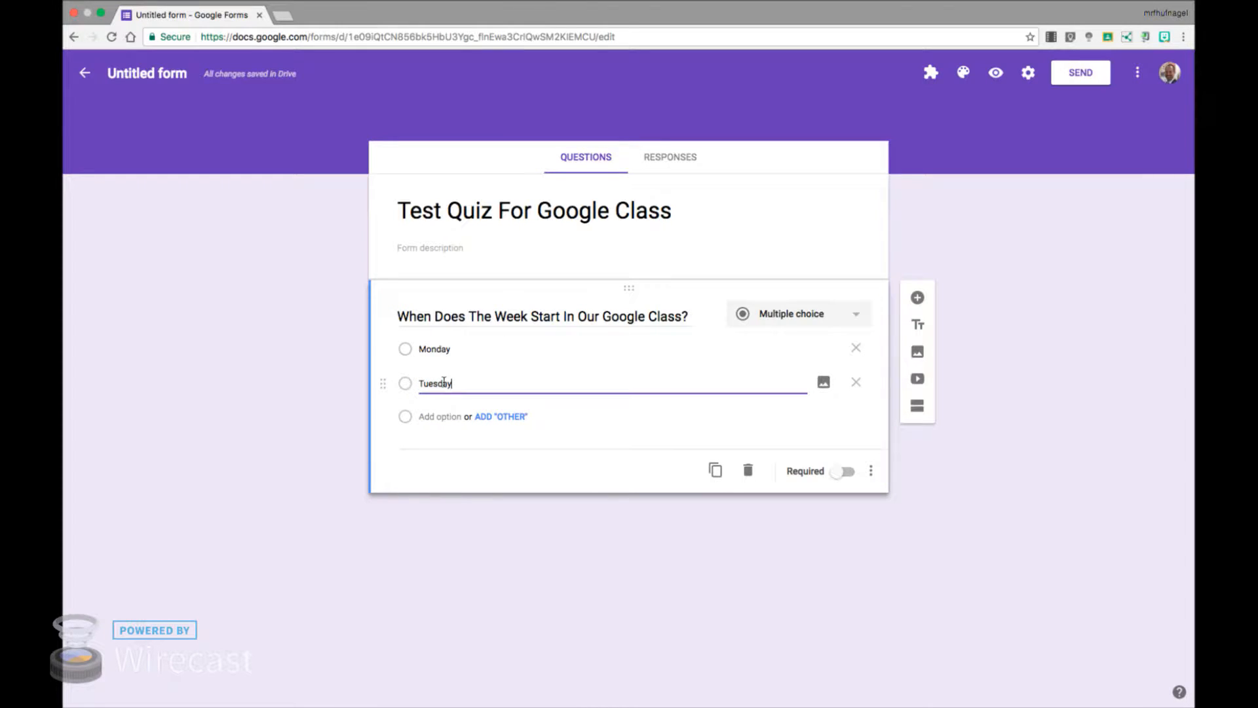
left_click(441, 416)
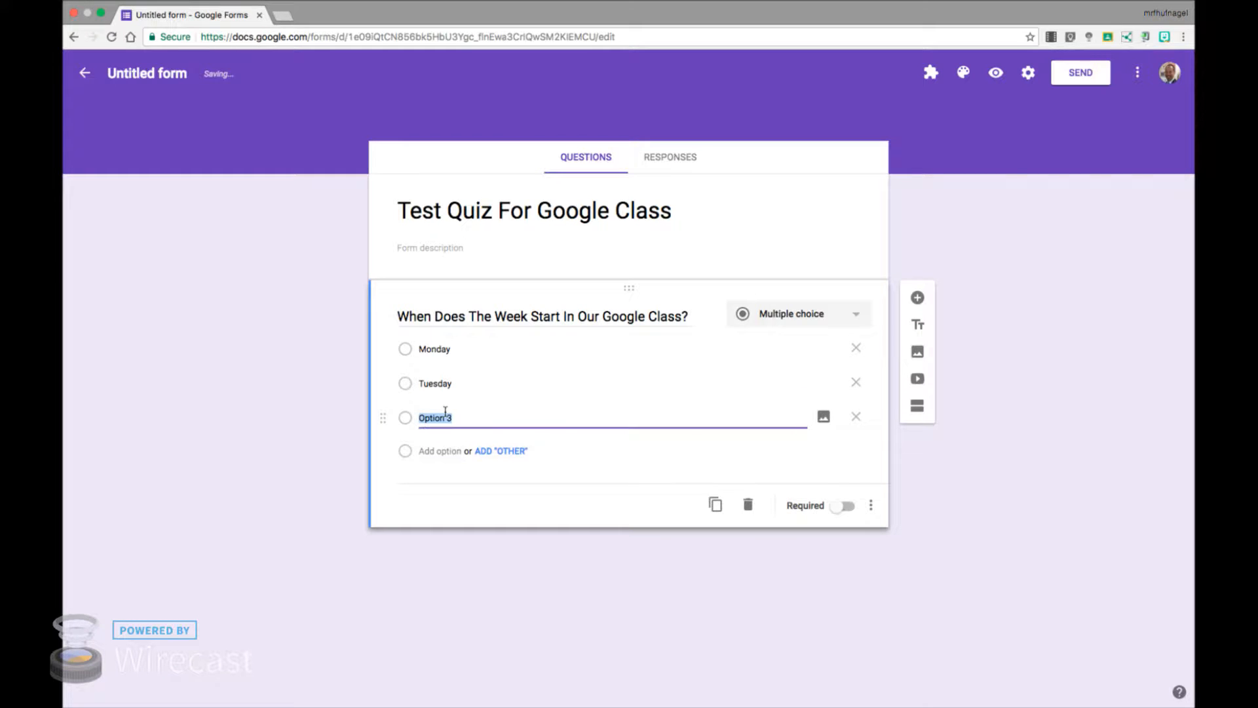
type("W")
type("ednesday")
left_click(450, 452)
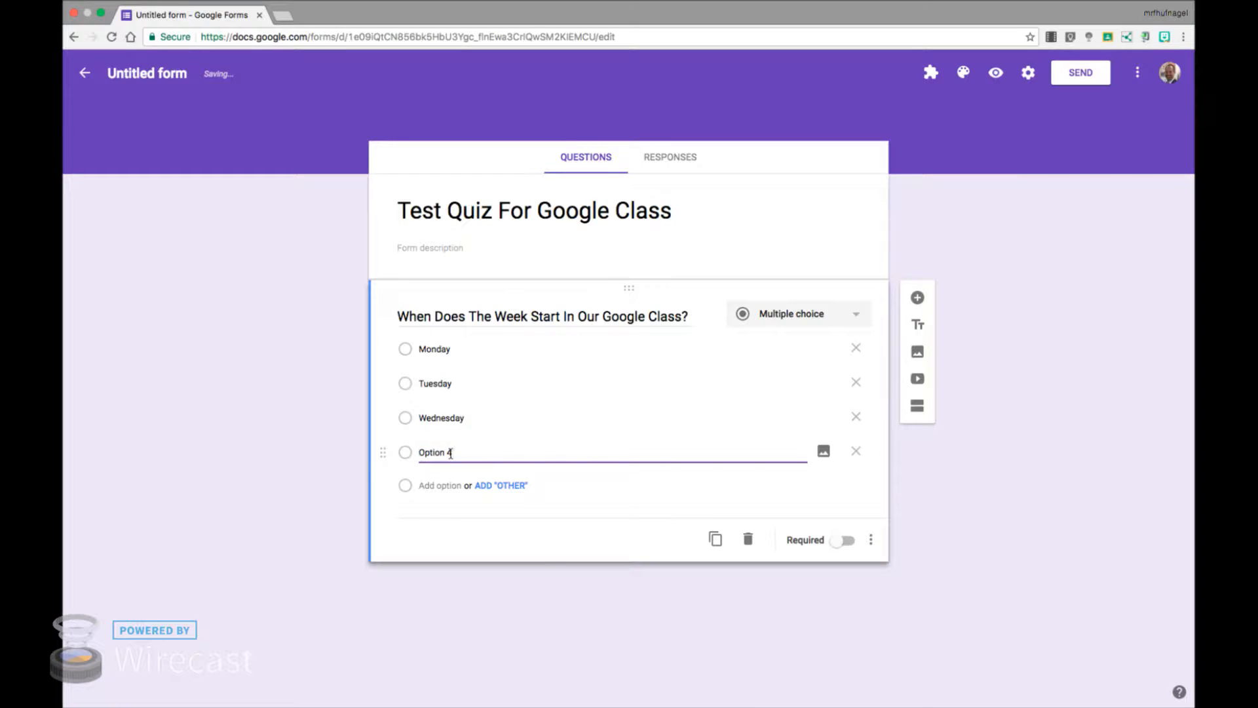
type("Thursday")
left_click(437, 486)
type("Friday")
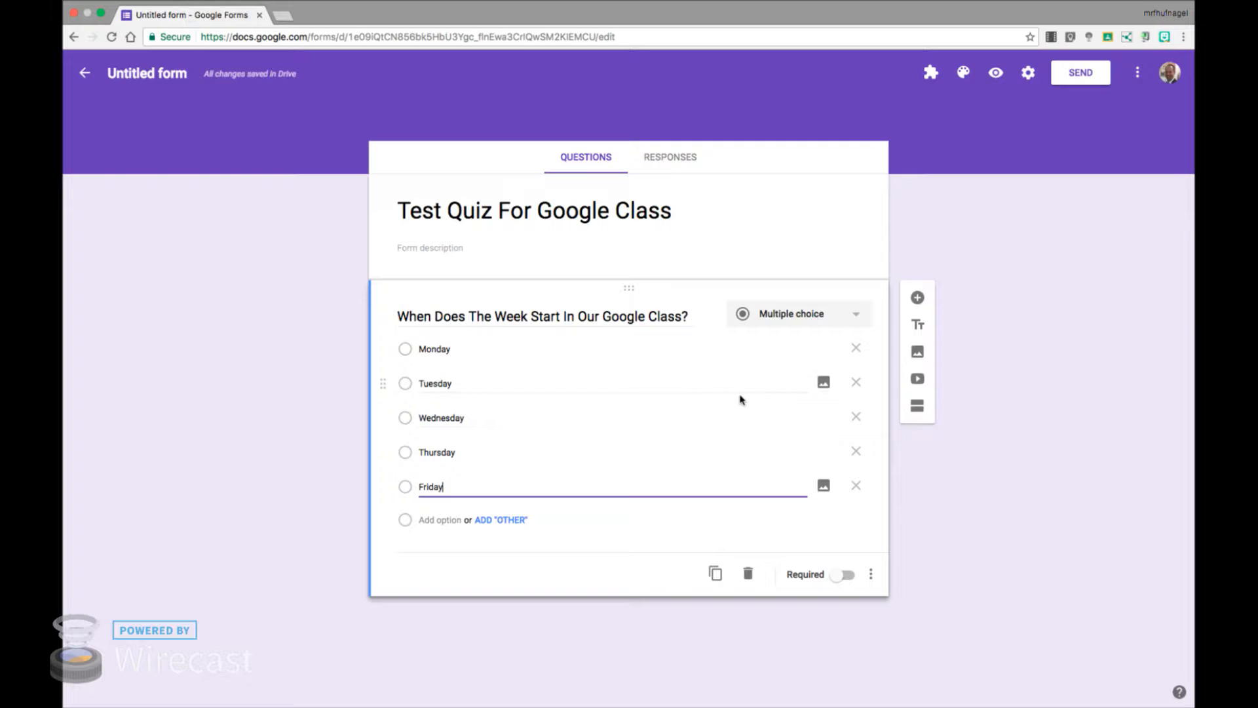
left_click(1051, 465)
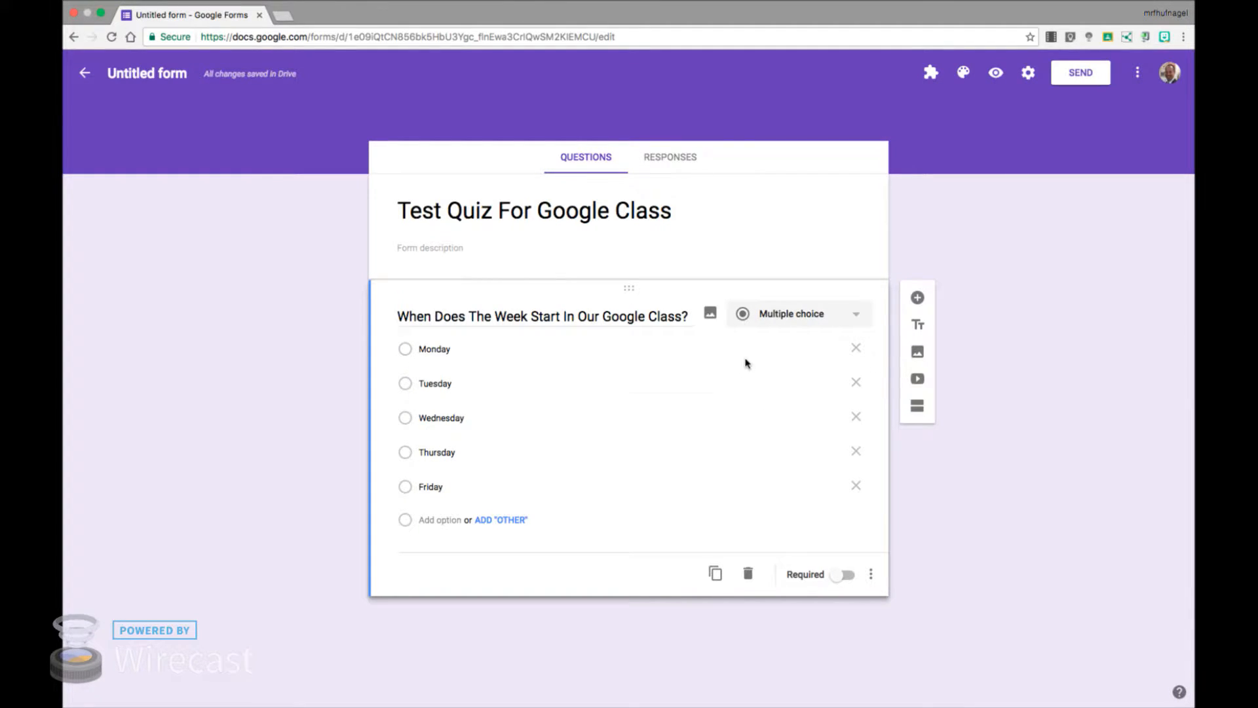
Step: Make the question required and show its description field
left_click(841, 576)
left_click(873, 576)
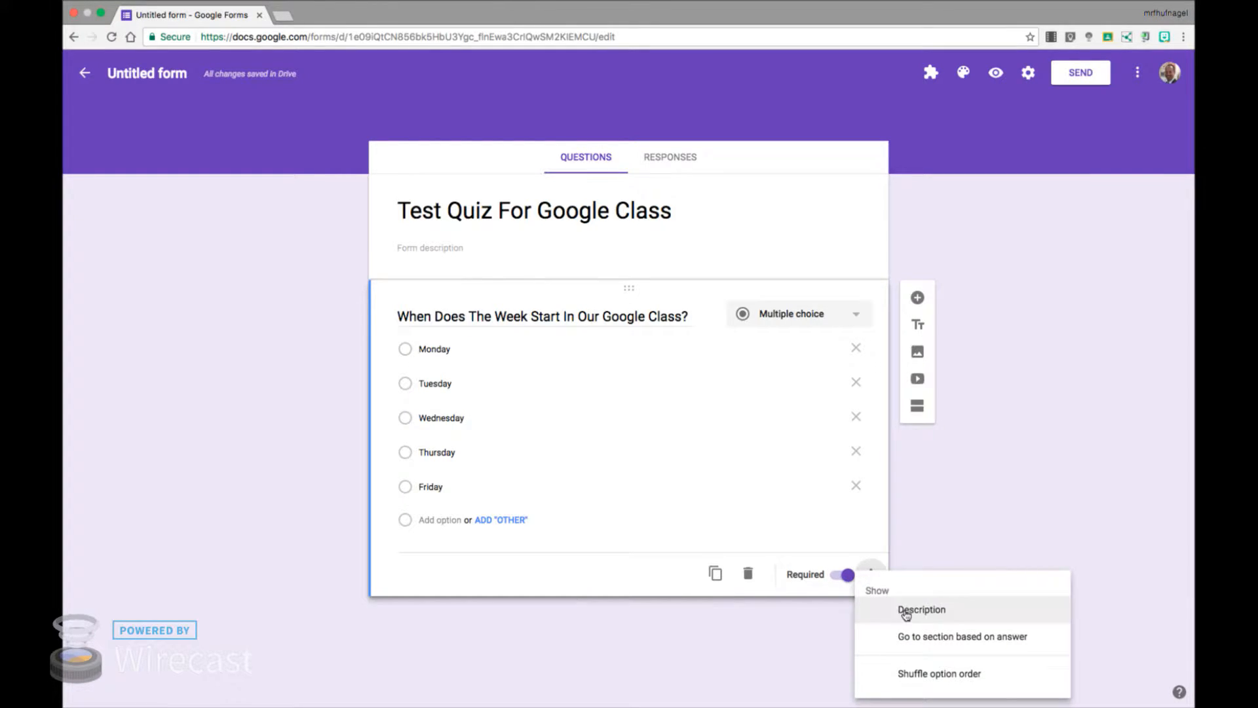
left_click(906, 613)
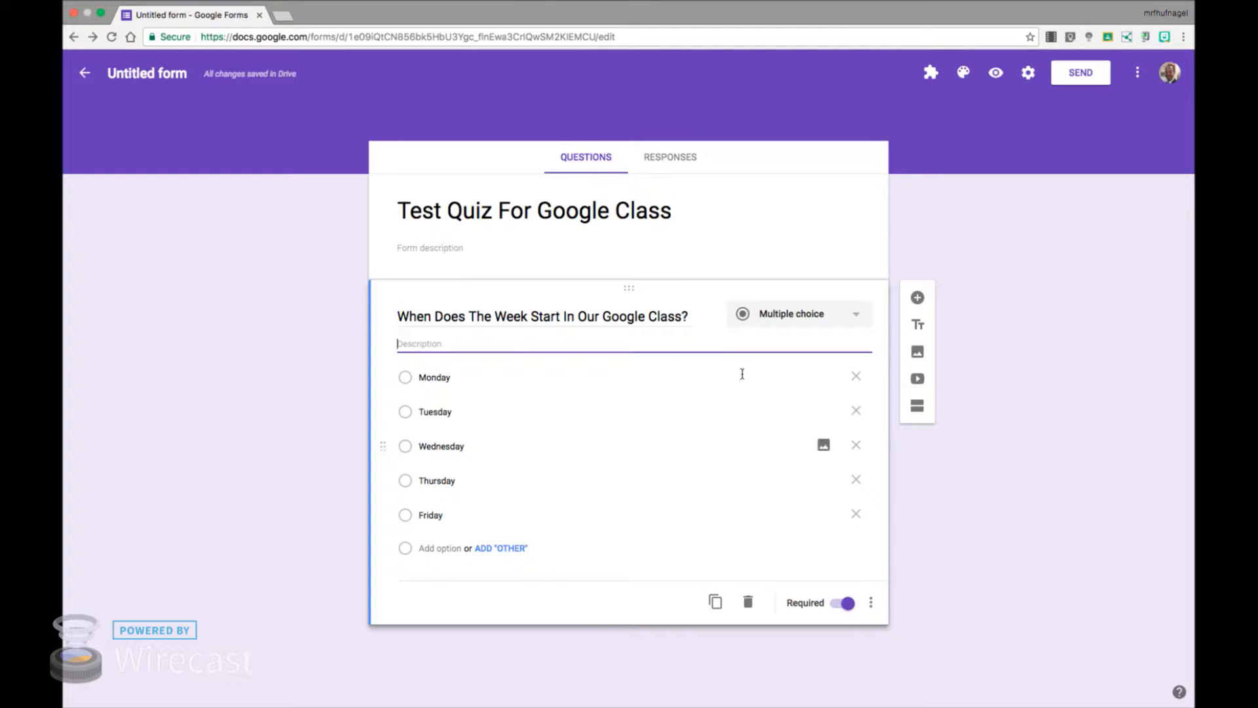
left_click(742, 339)
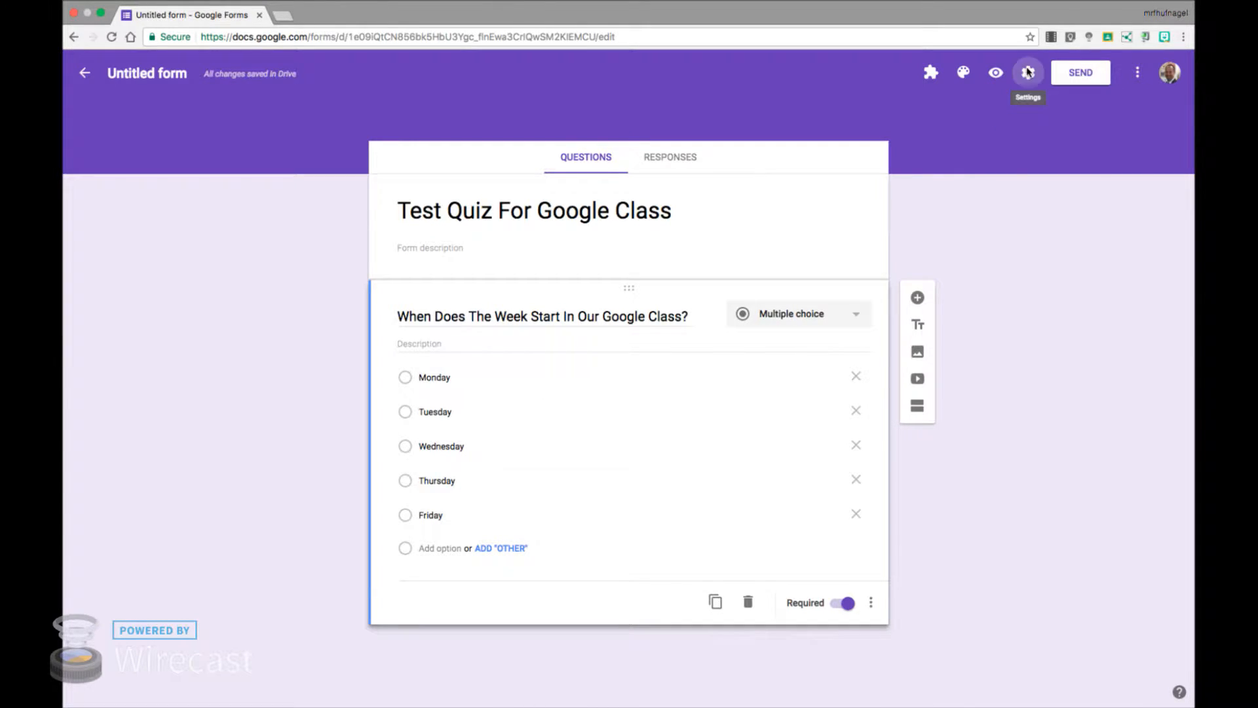
Step: Turn the form into a quiz in its settings and save the change
left_click(1029, 72)
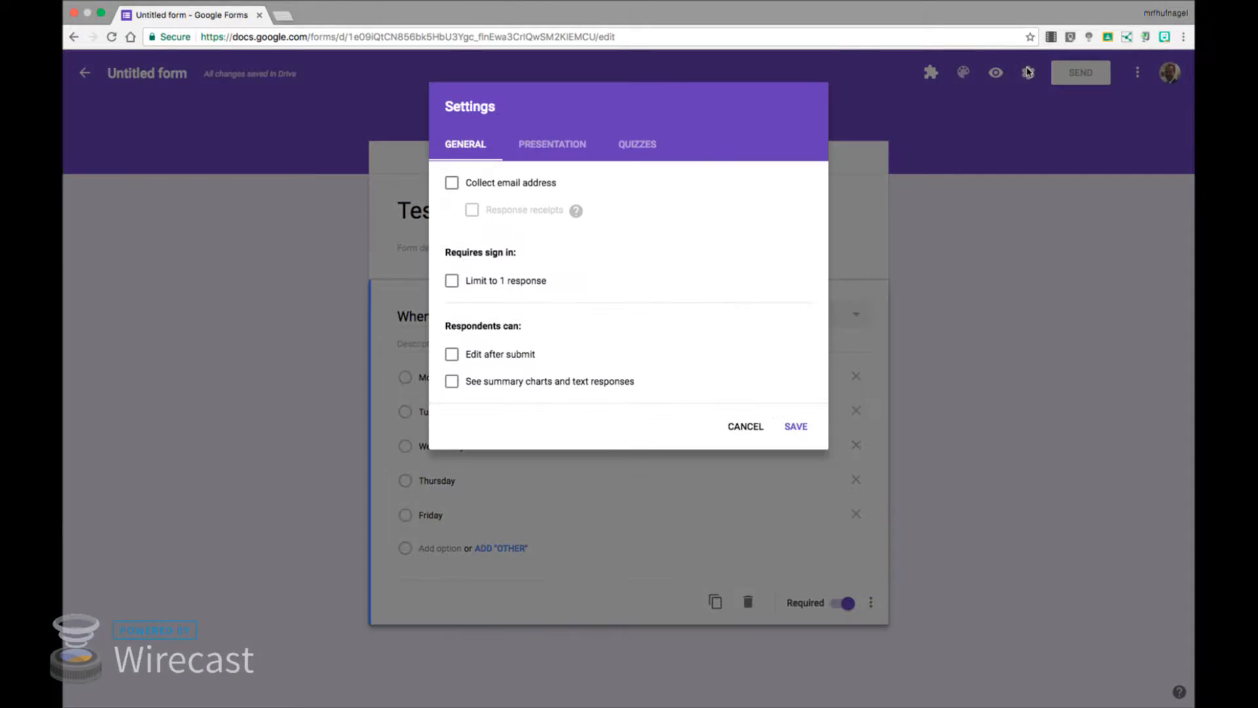
left_click(647, 145)
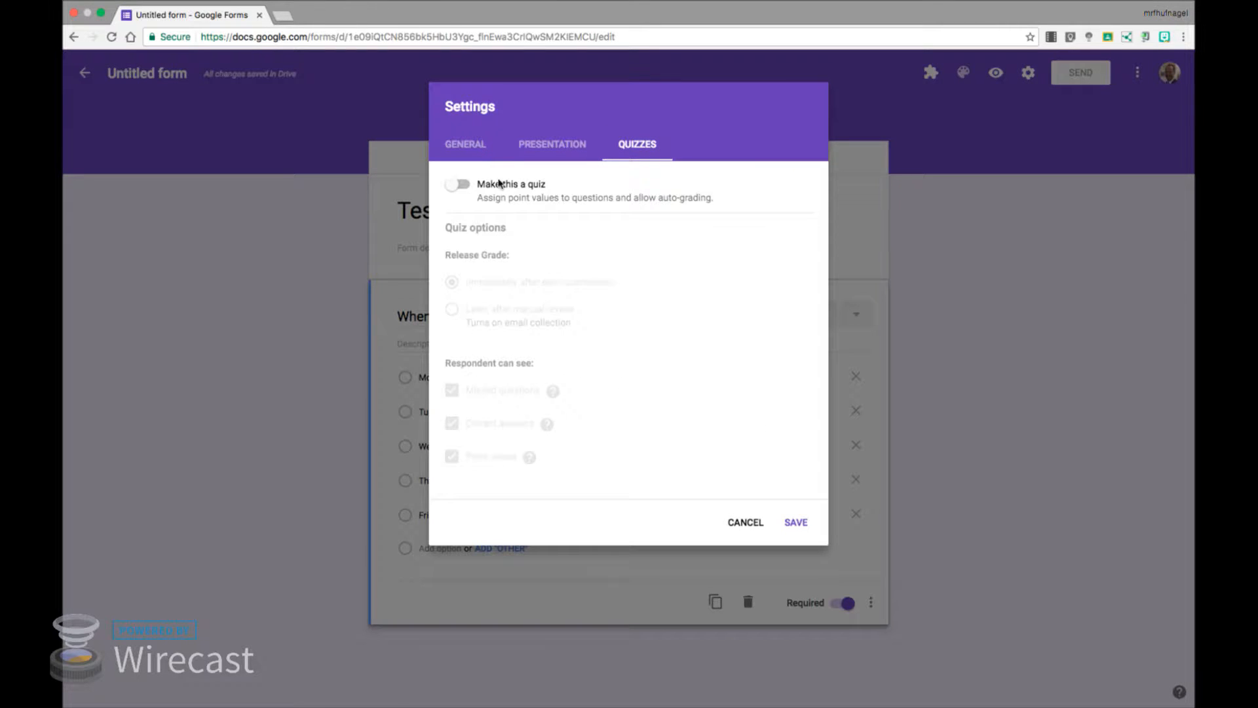
left_click(460, 188)
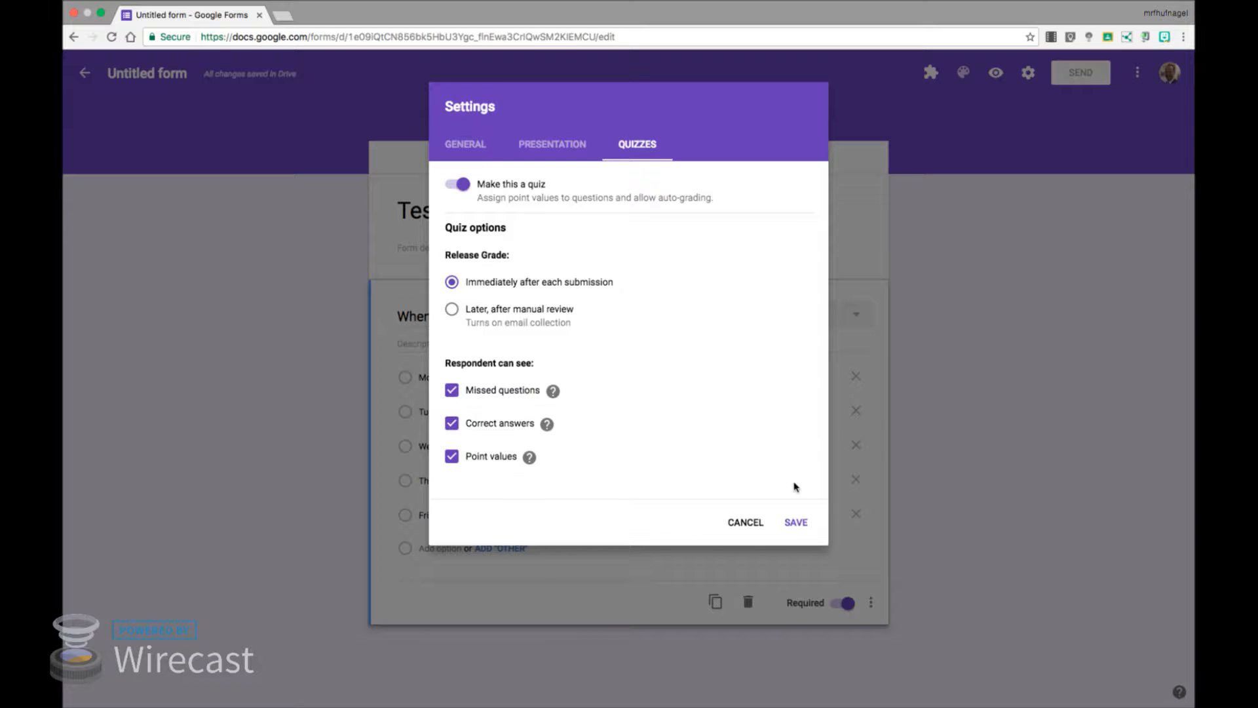
left_click(796, 524)
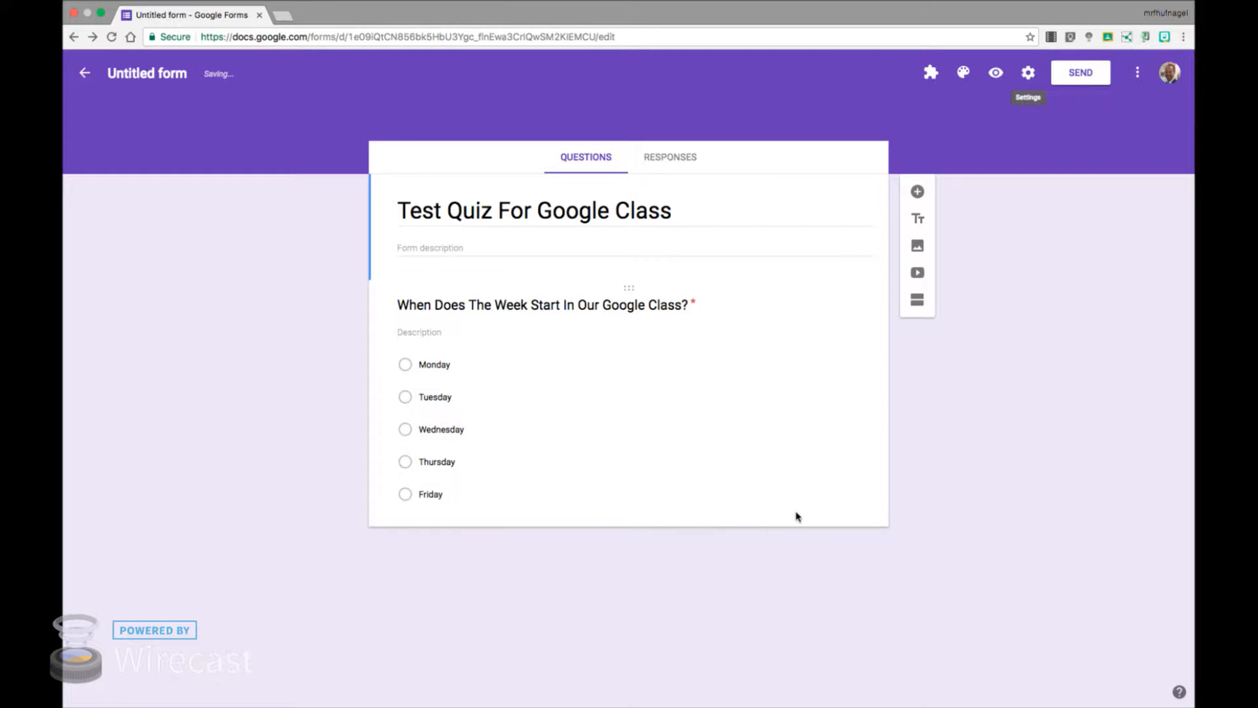
Step: Mark Monday as the correct answer in the question's answer key, assign 50 points, and return to editing the question
left_click(787, 446)
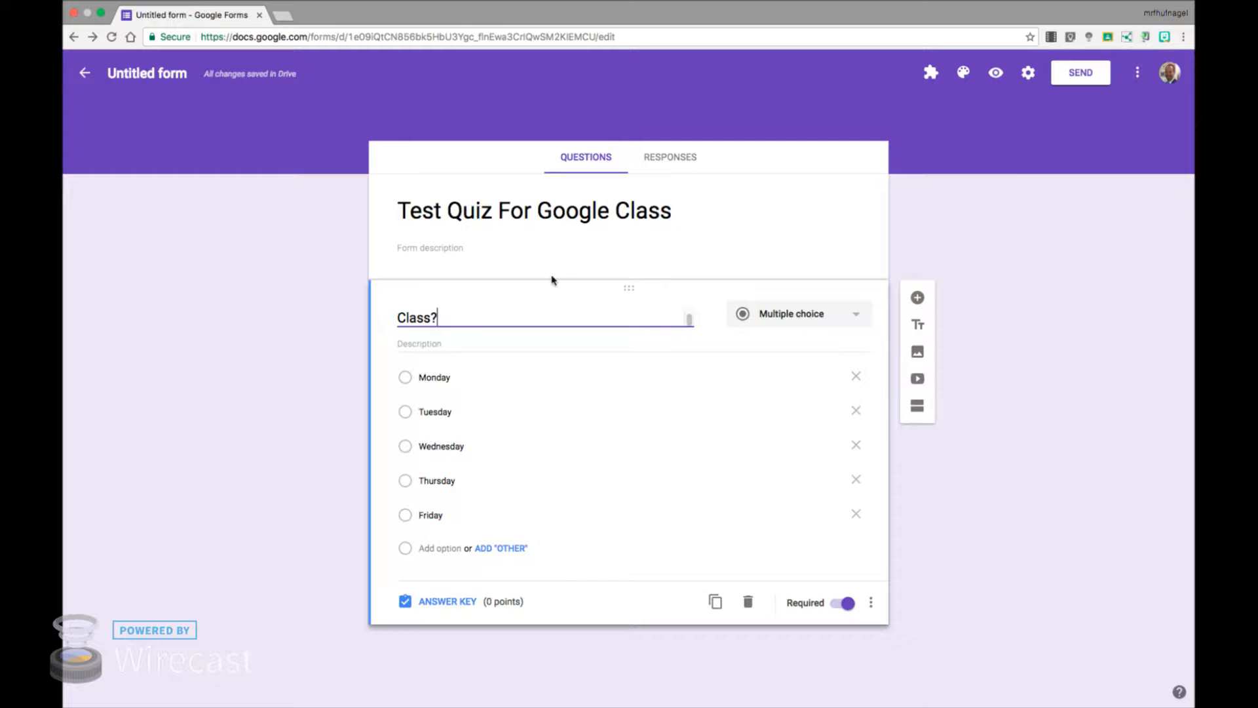
left_click(455, 603)
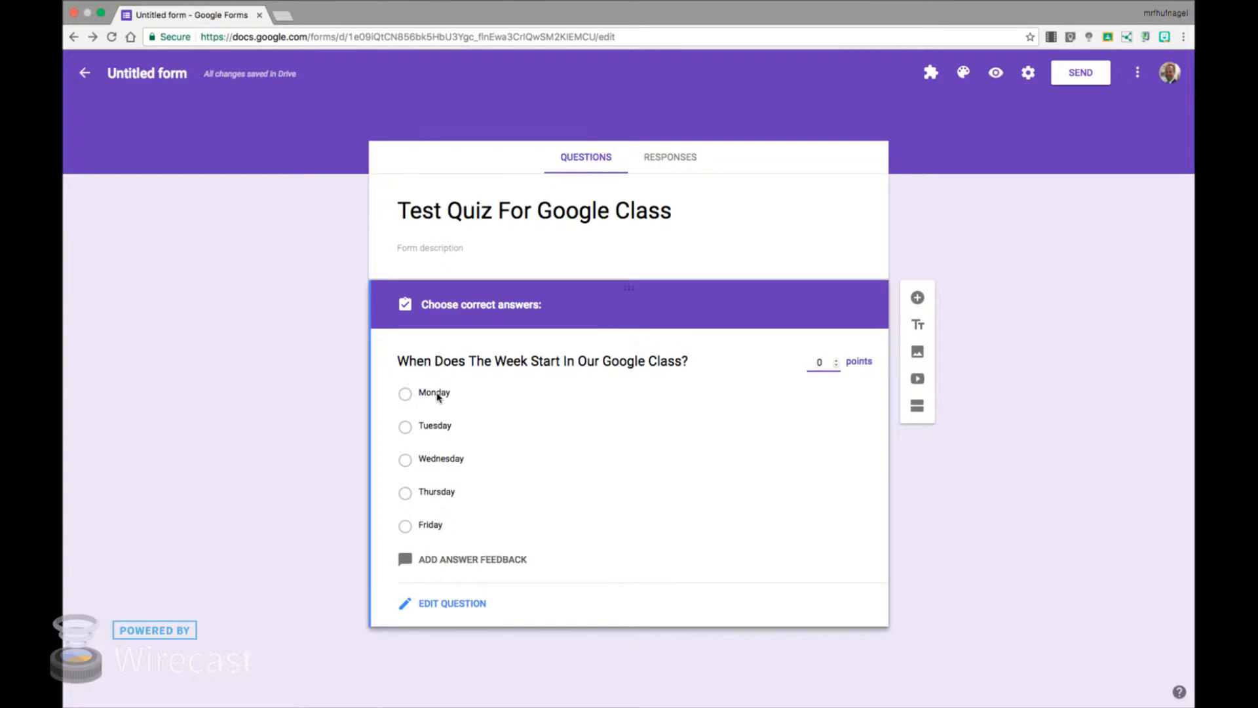
left_click(406, 395)
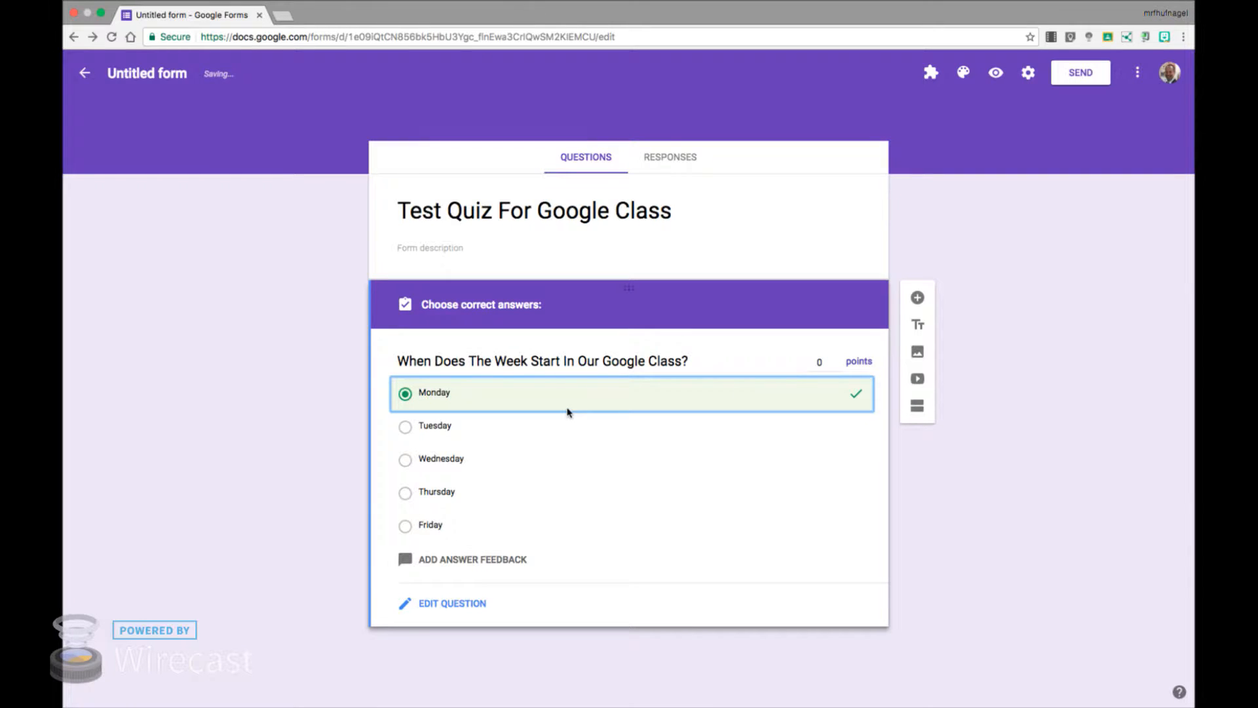
left_click(829, 361)
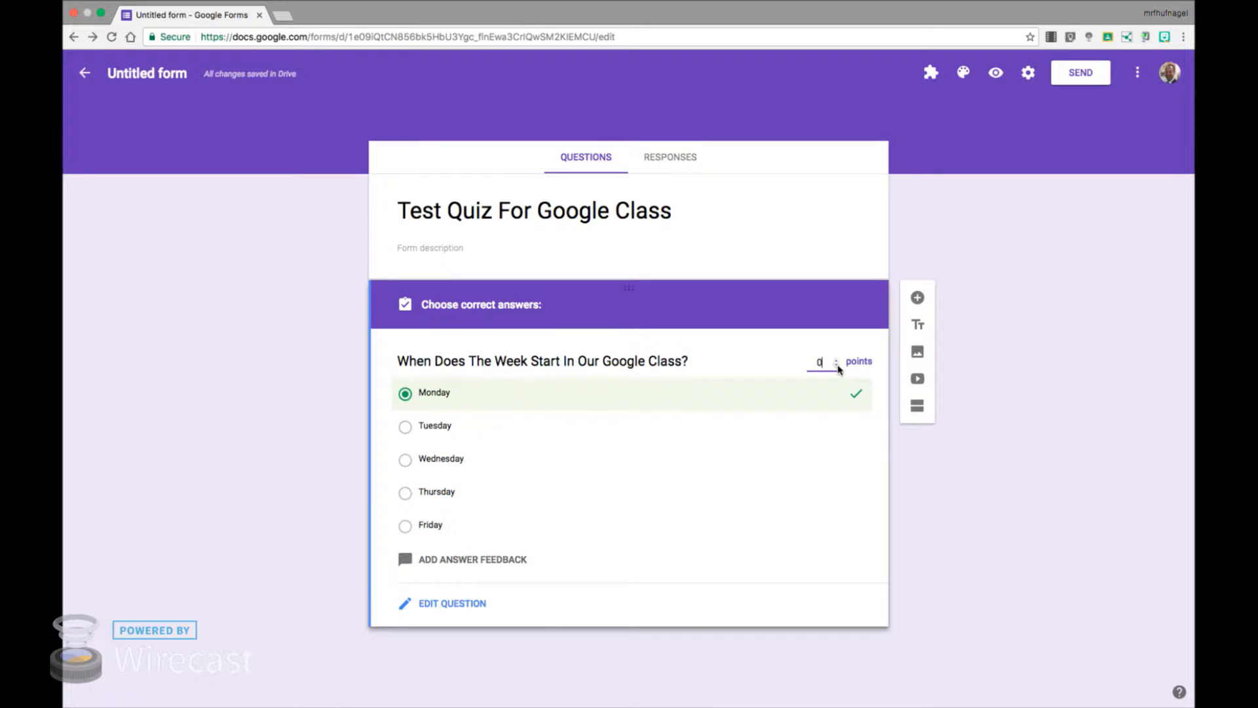
key("BackSpace")
left_click(892, 461)
left_click(476, 606)
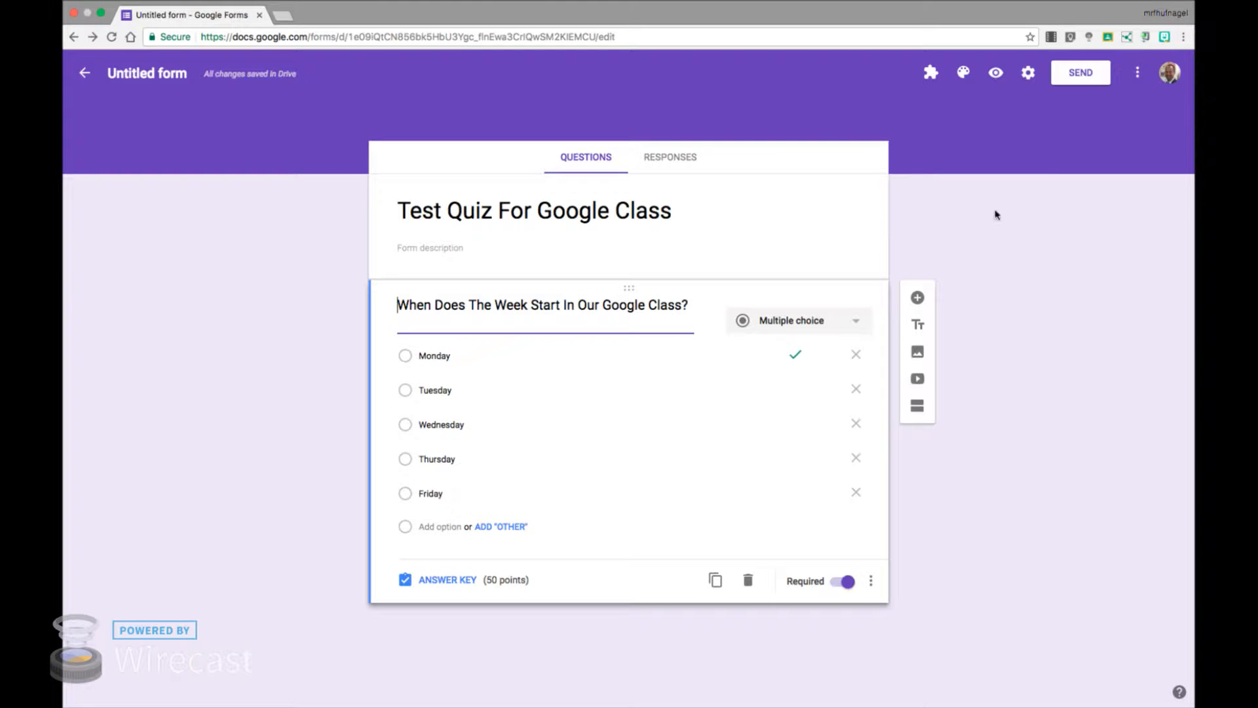
Step: Open the add-ons gallery for the form and filter it to the Education category
left_click(1138, 73)
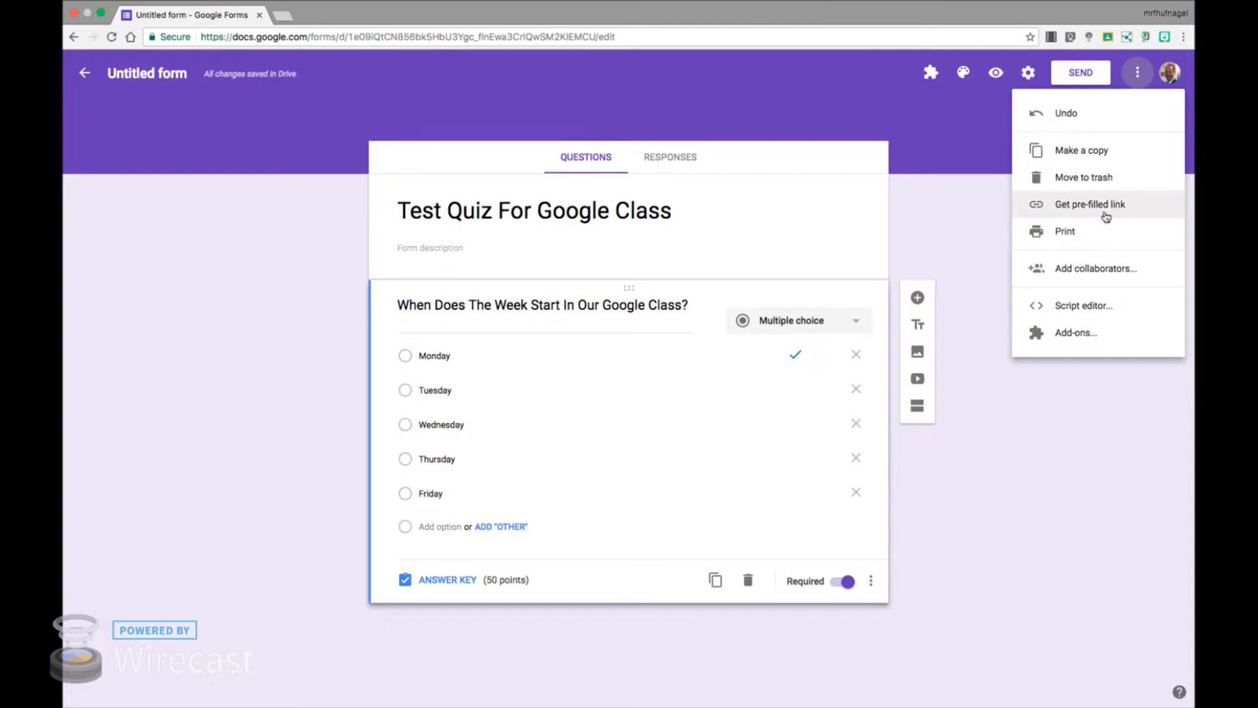
left_click(1074, 335)
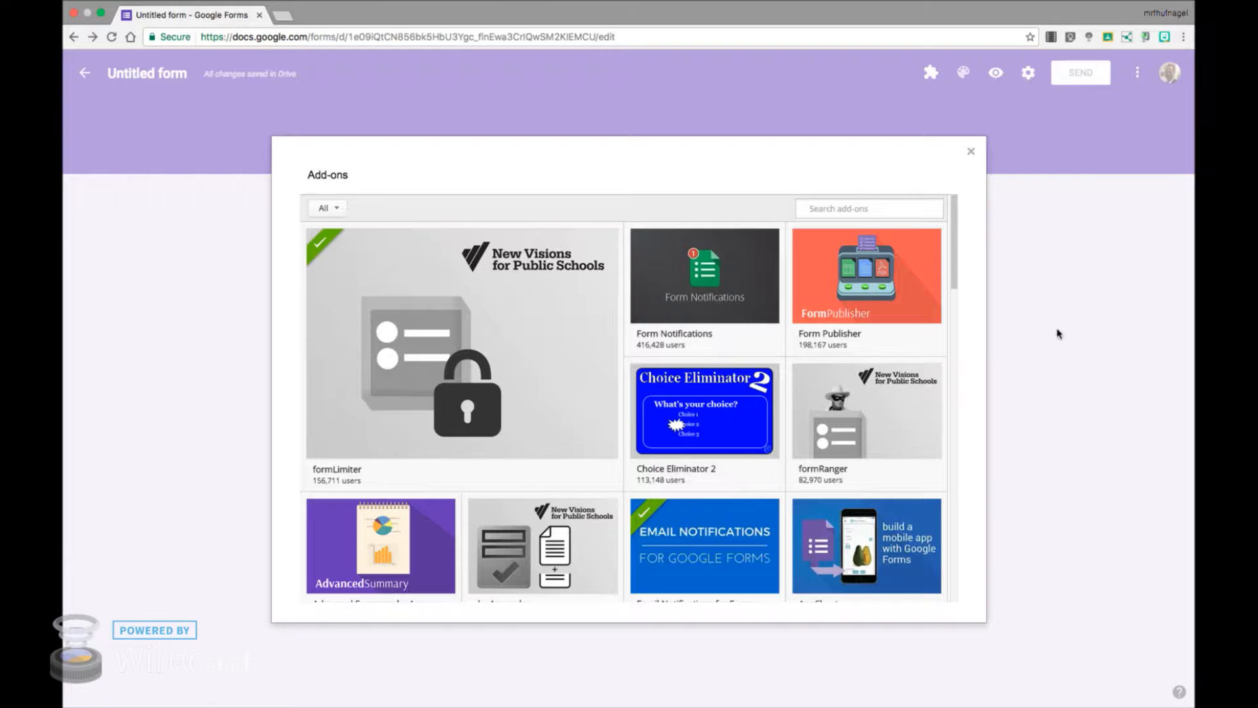
left_click(338, 210)
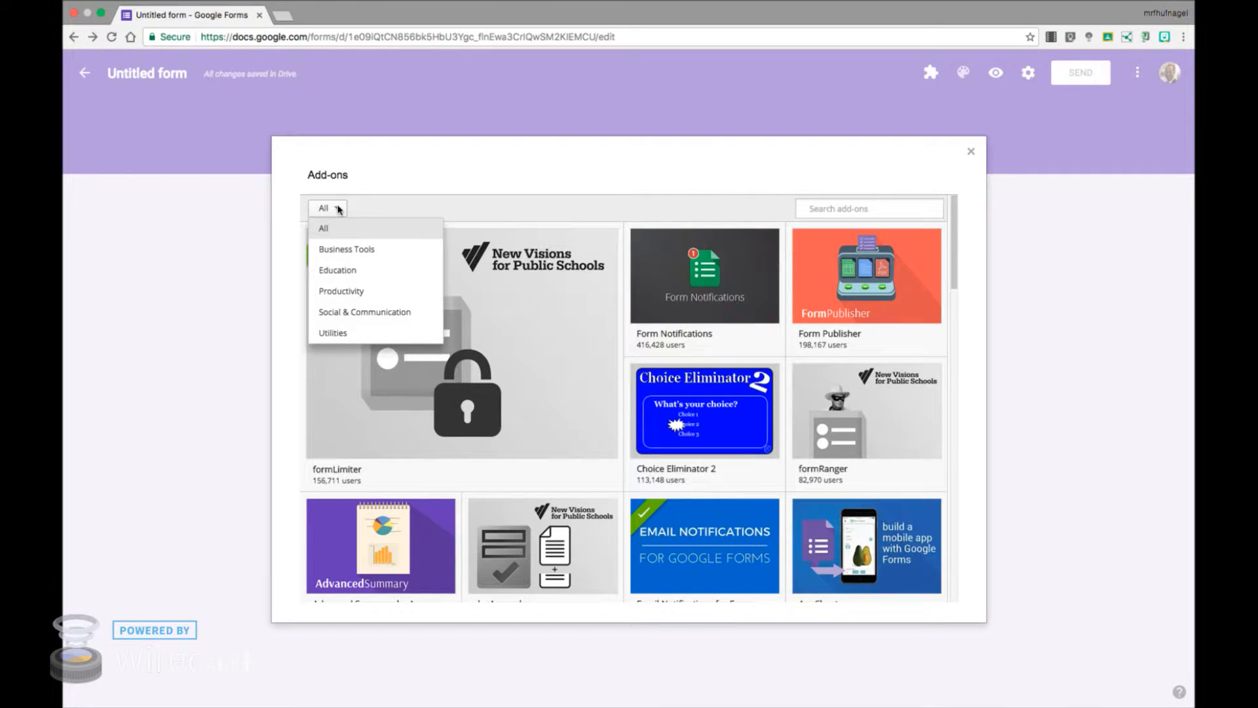
left_click(347, 275)
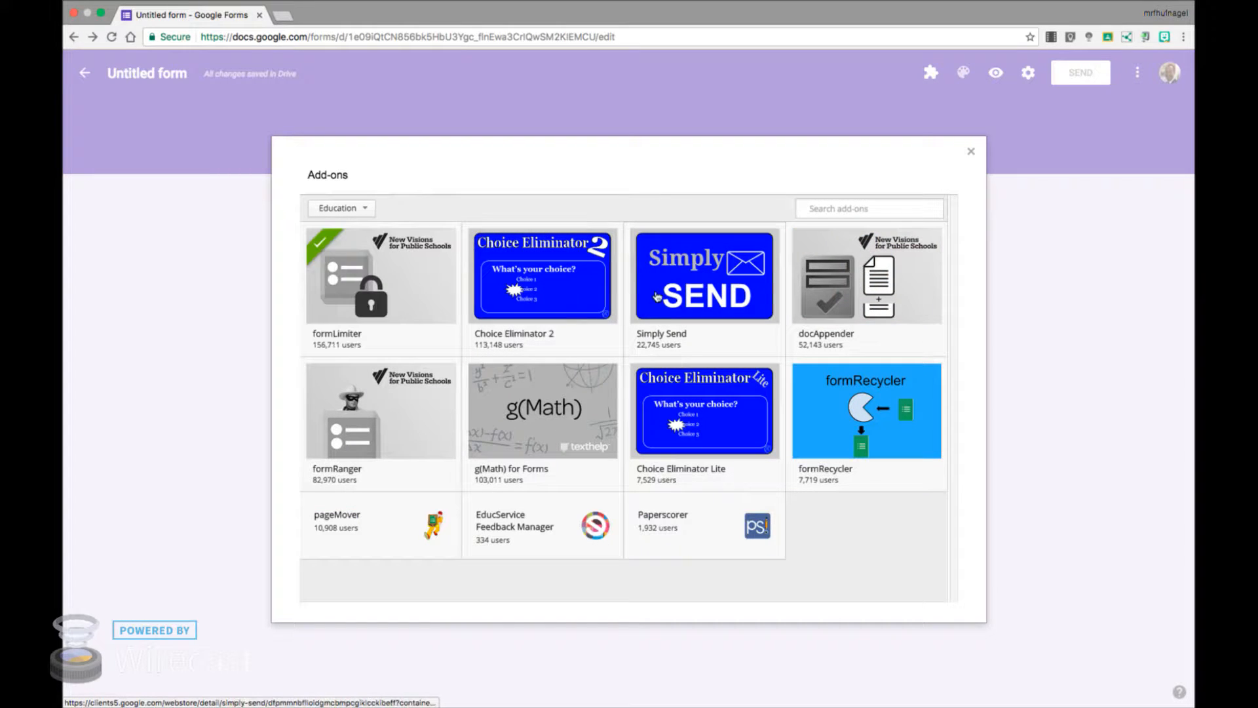
Step: Install the free g(Math) for Forms add-on, allow its requested permissions and dismiss its introduction
mouse_move(798, 401)
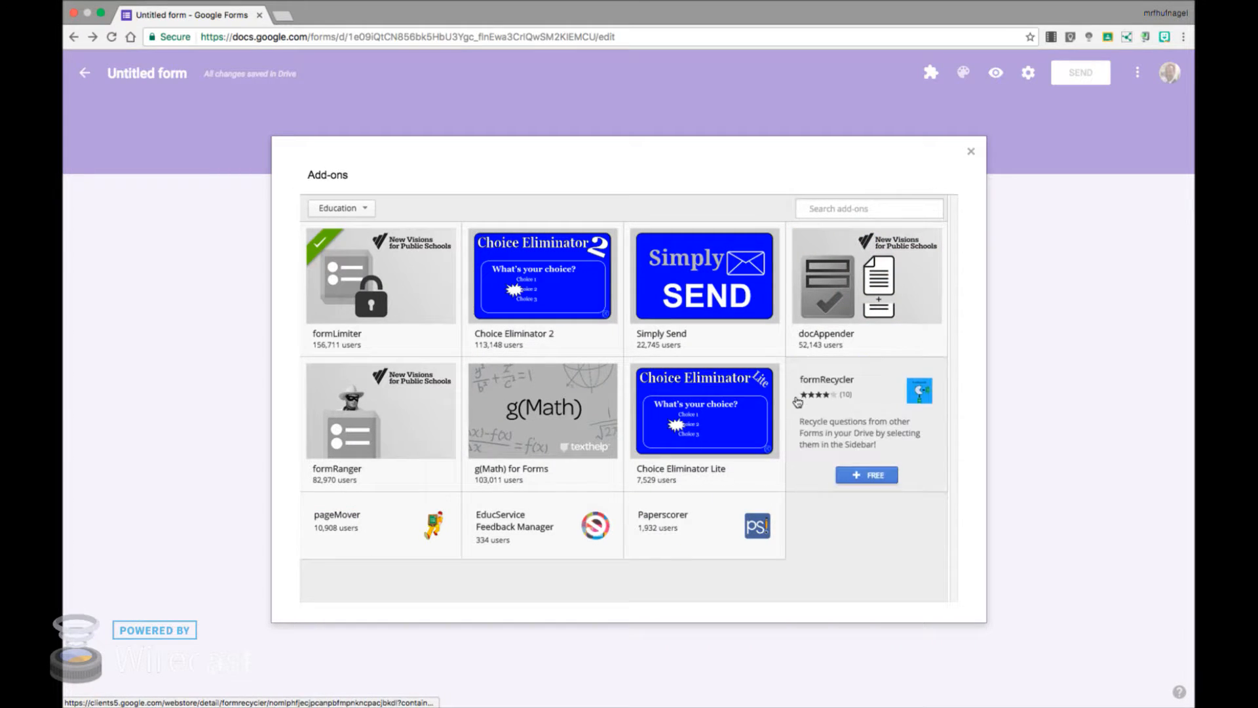
mouse_move(560, 440)
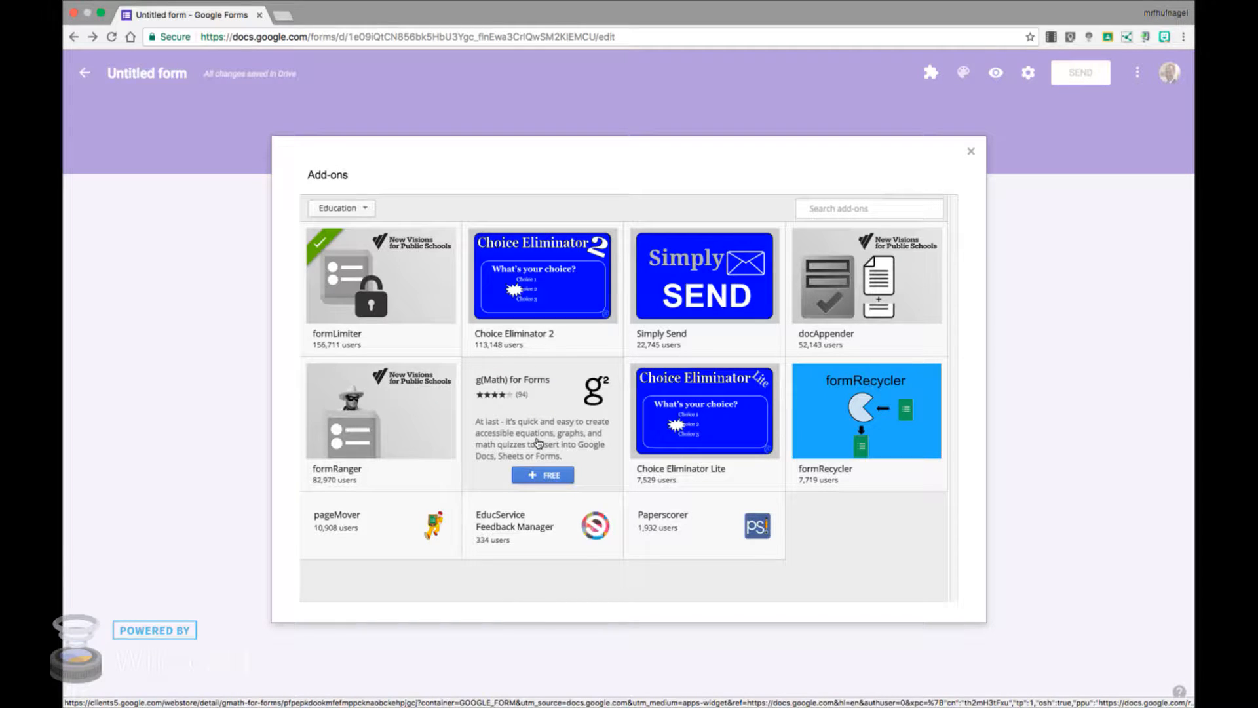
left_click(542, 475)
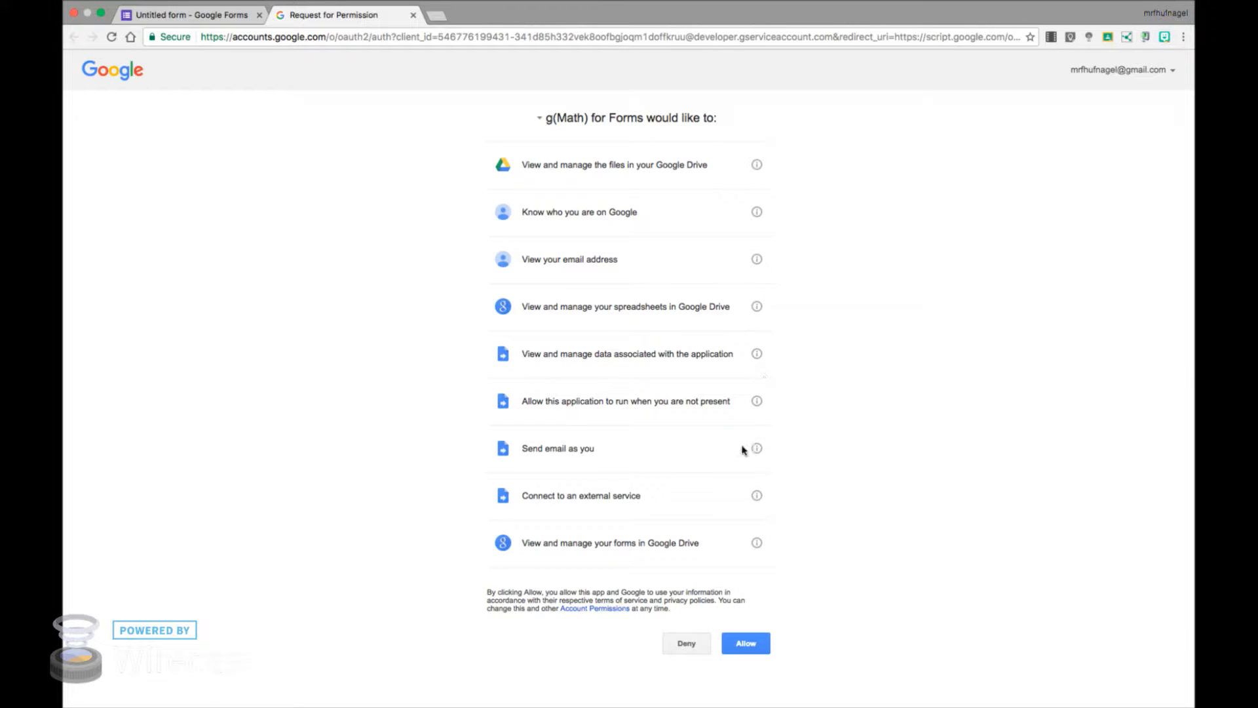
left_click(747, 645)
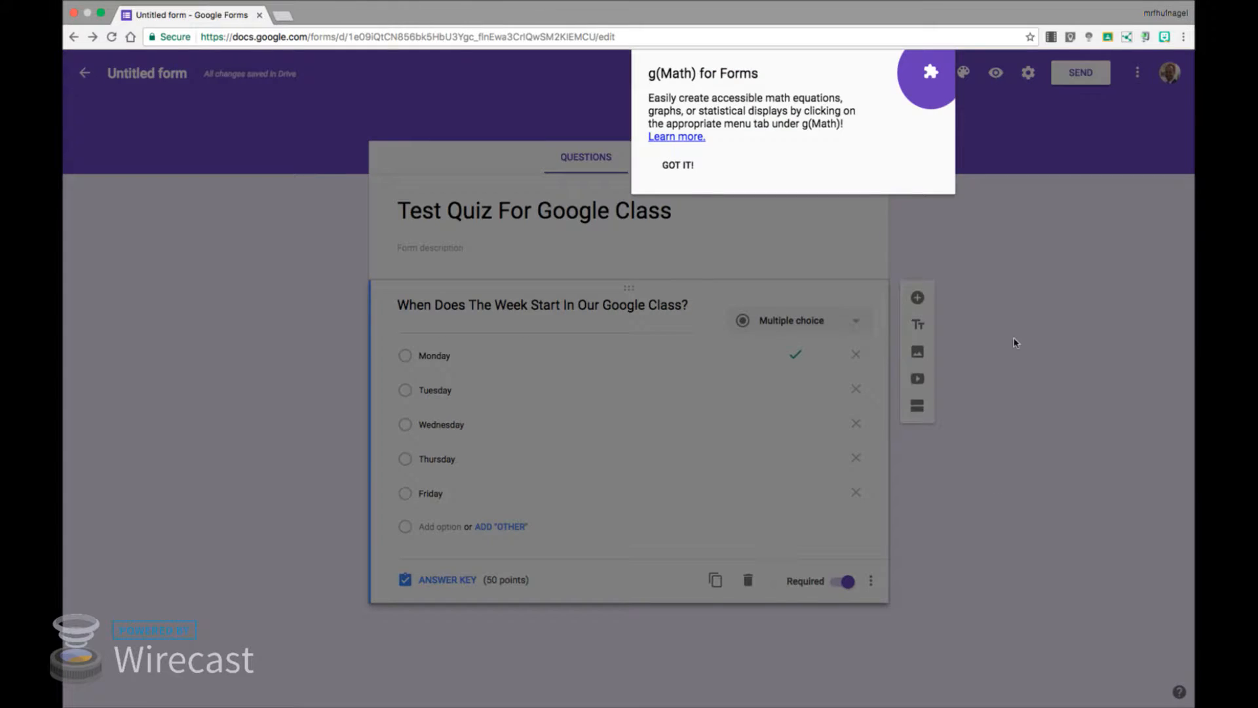
left_click(676, 165)
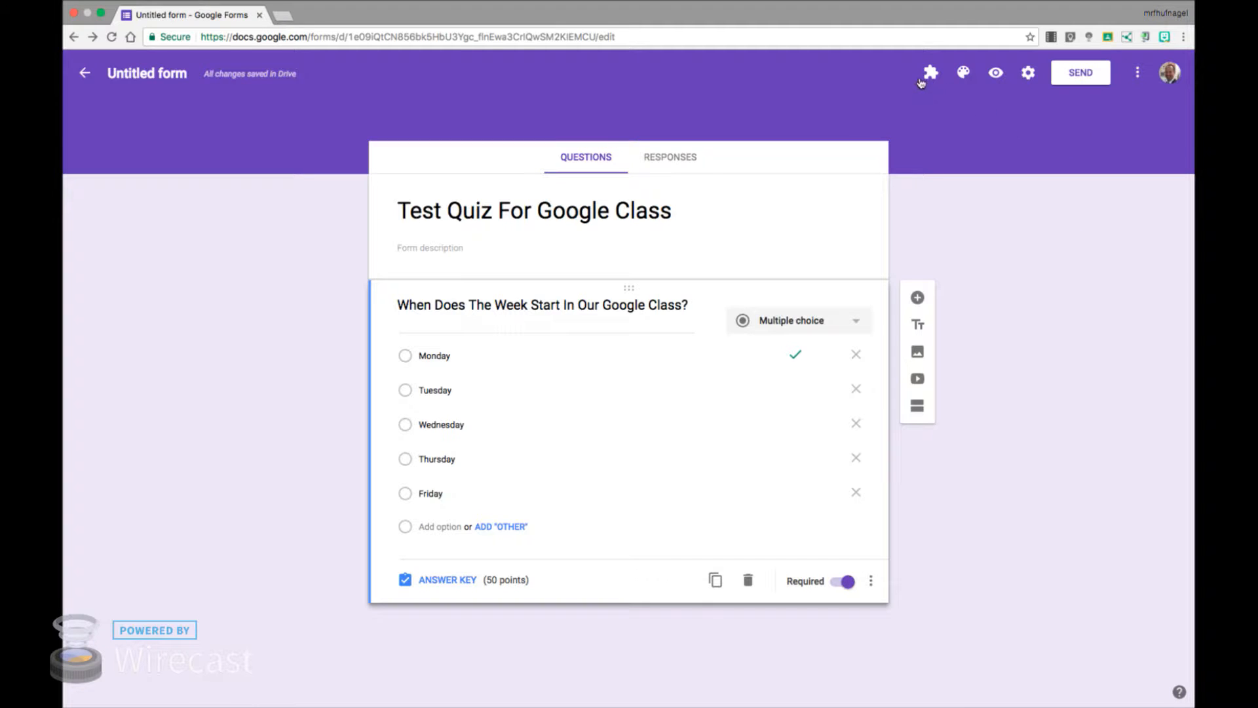
Step: Launch g(Math) for Forms to create math expressions and add a new blank question to the form
left_click(932, 74)
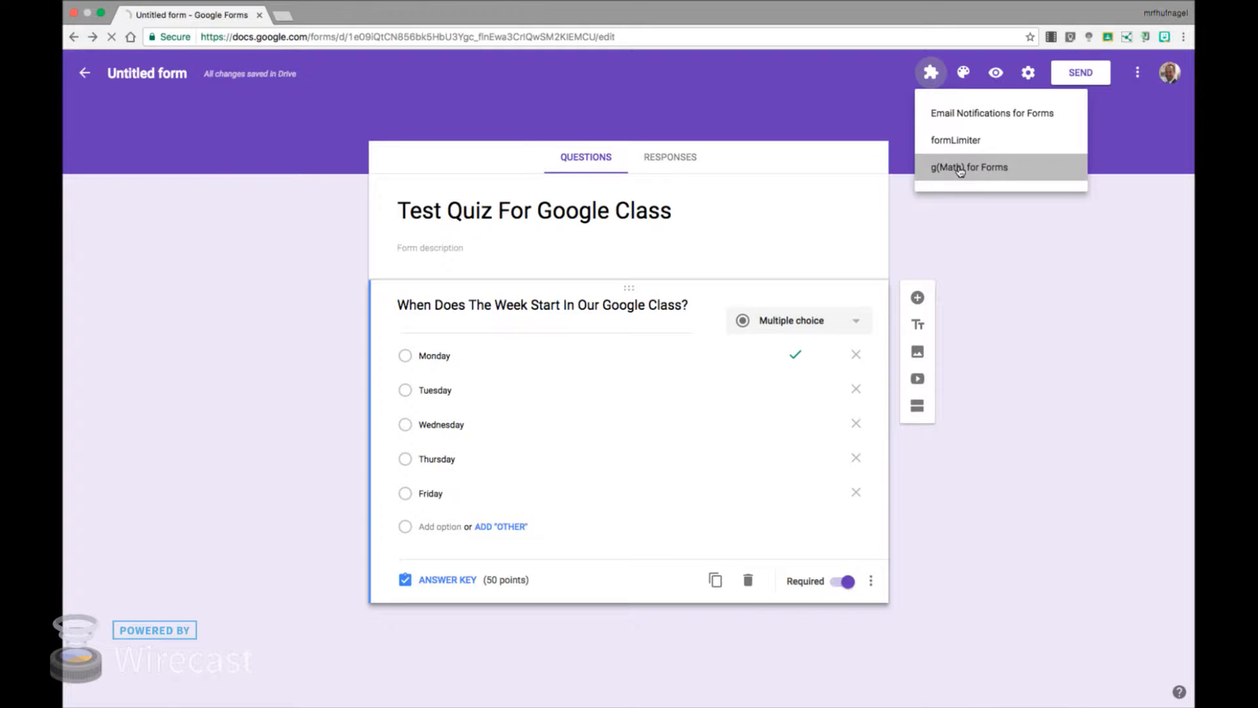
left_click(960, 169)
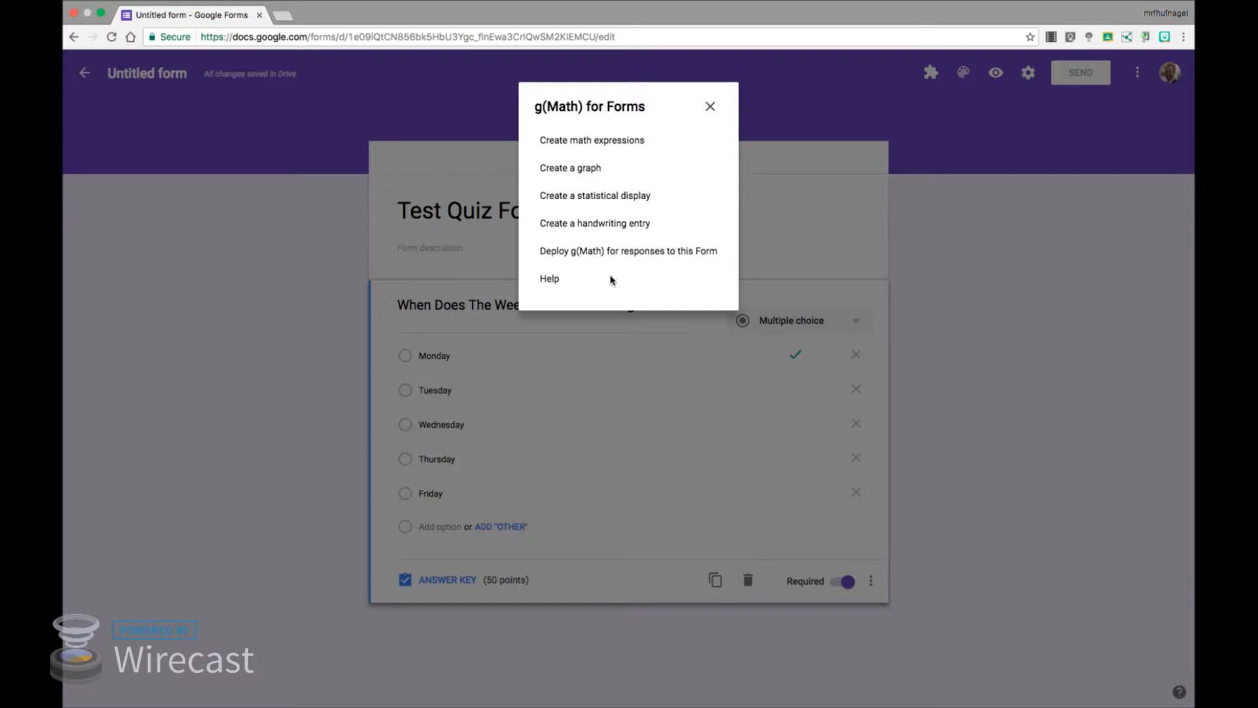
left_click(604, 142)
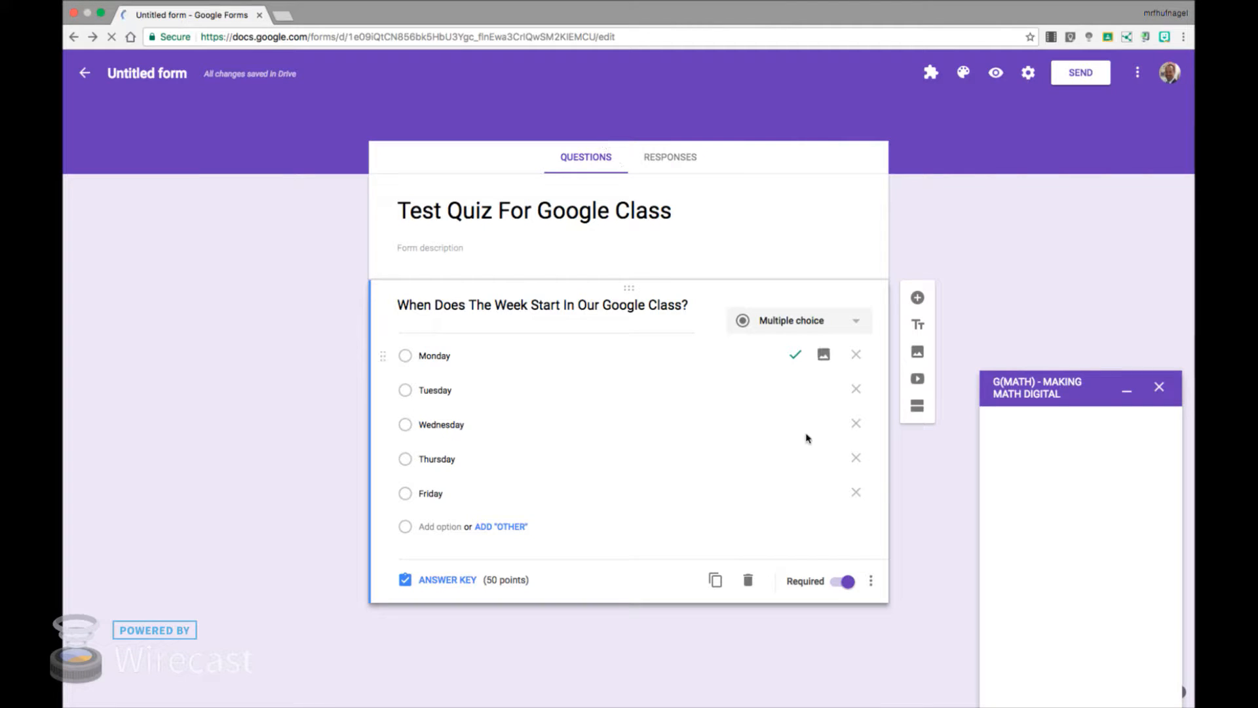
left_click(918, 300)
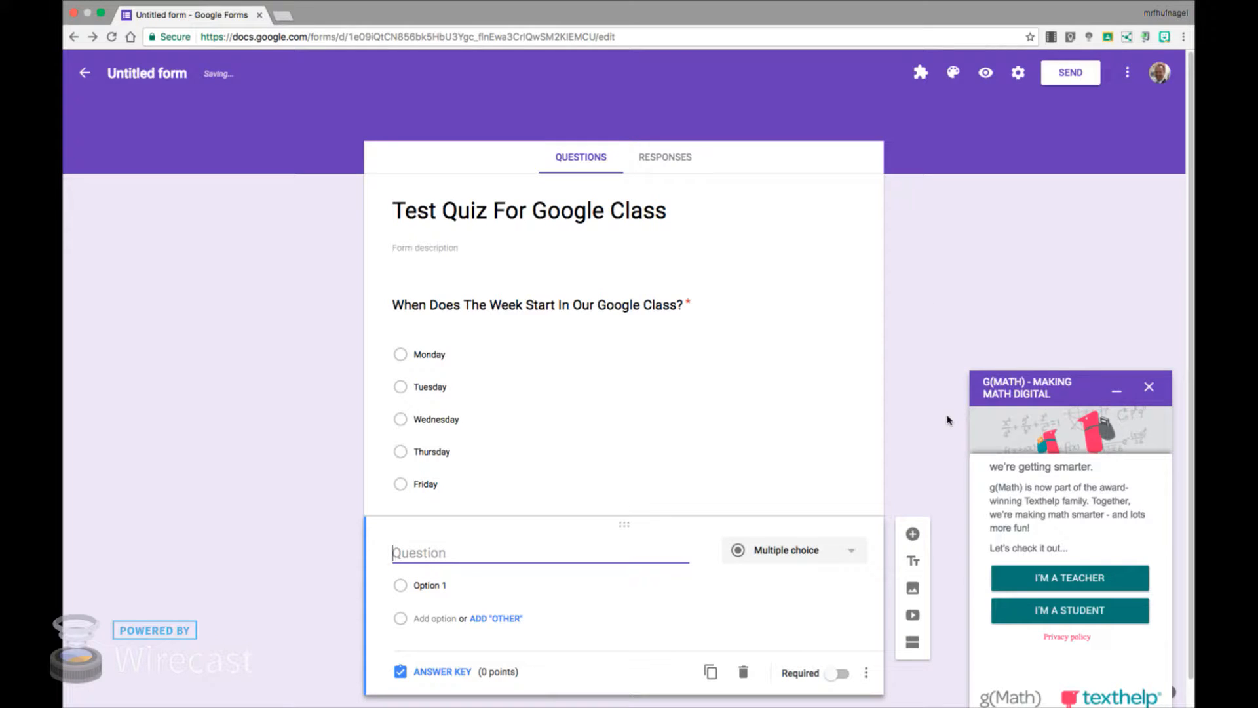
Step: Register in g(Math) as a teacher with Hauppauge Union Free School District, New York and Grade 7, and submit the details
left_click(1089, 581)
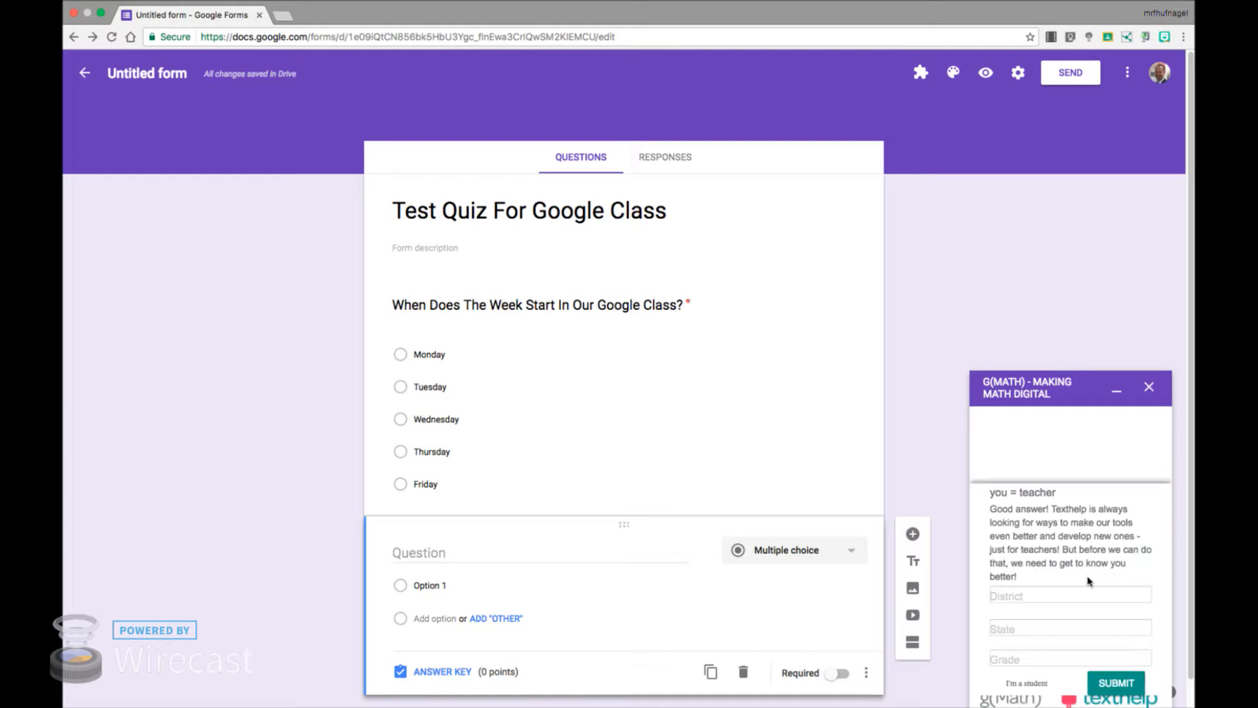
left_click(1030, 597)
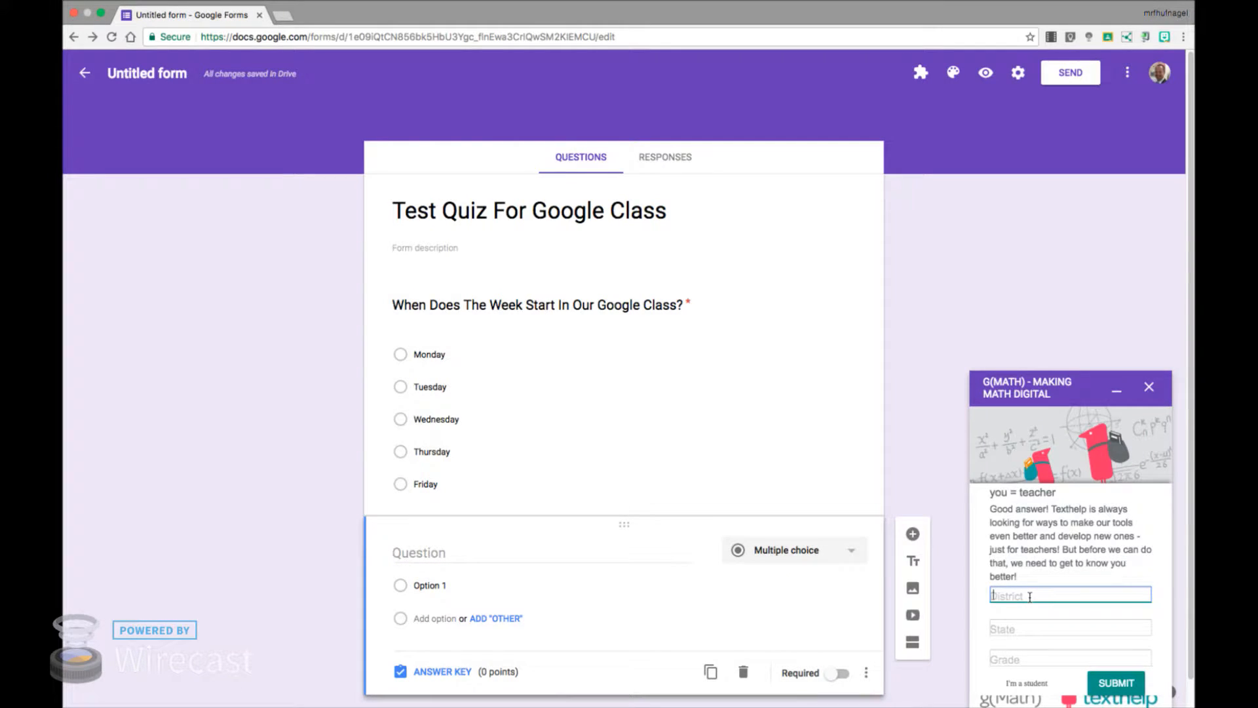
type("H")
type("UP")
type("ppauge")
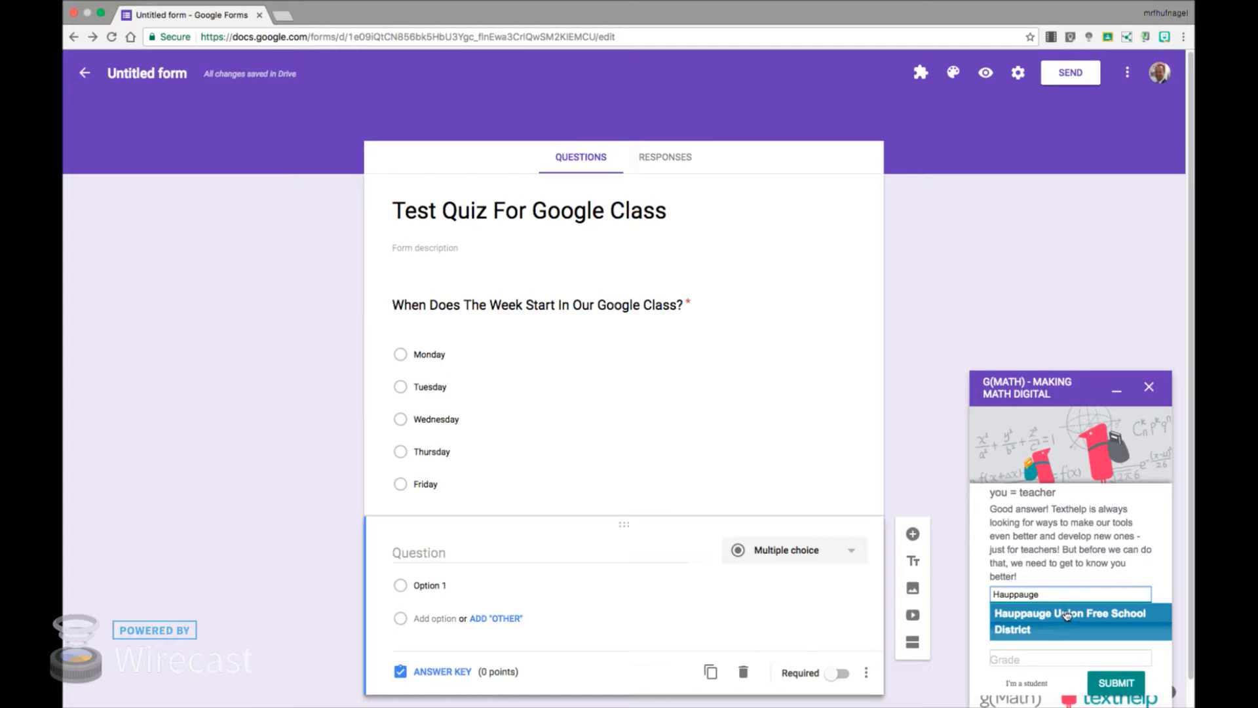
left_click(1041, 615)
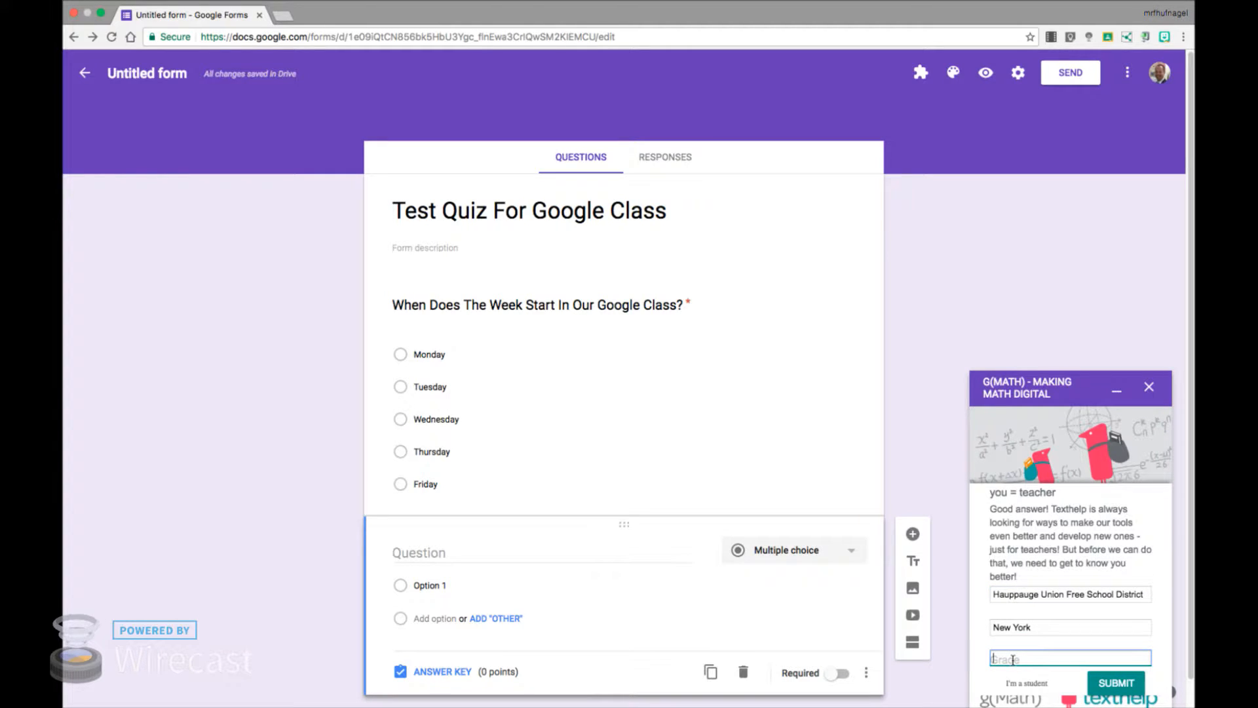
type("7")
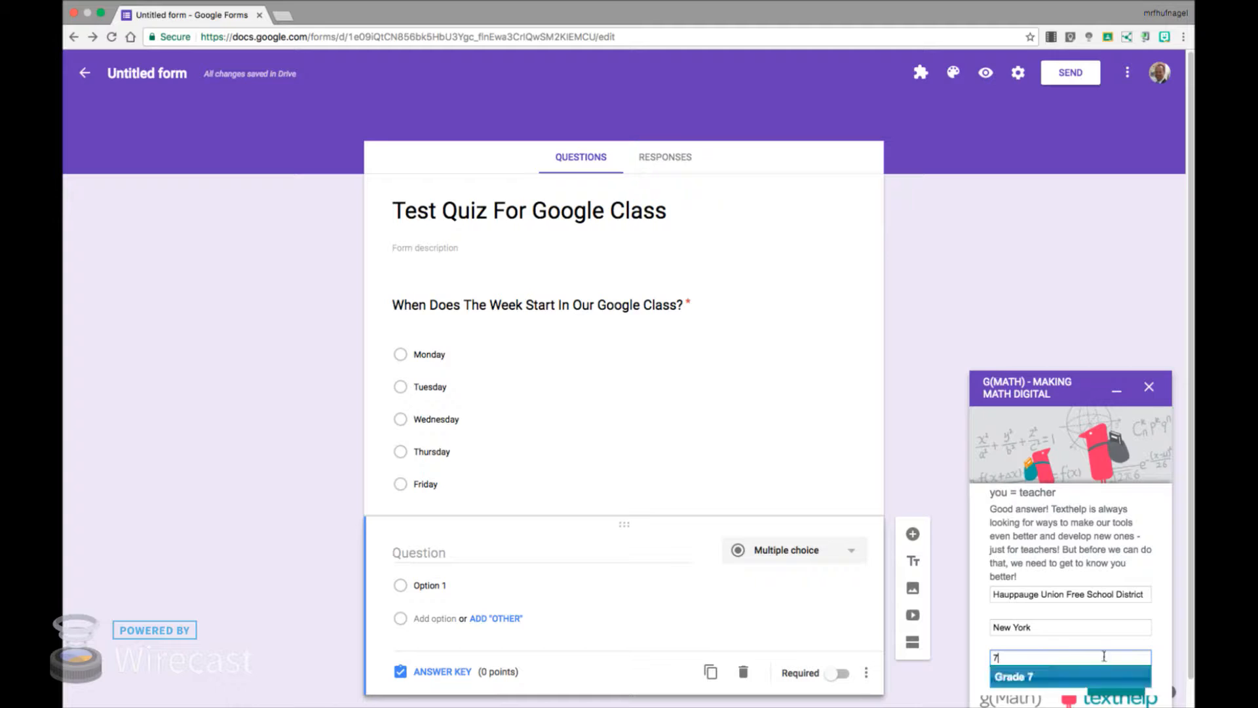
left_click(1109, 686)
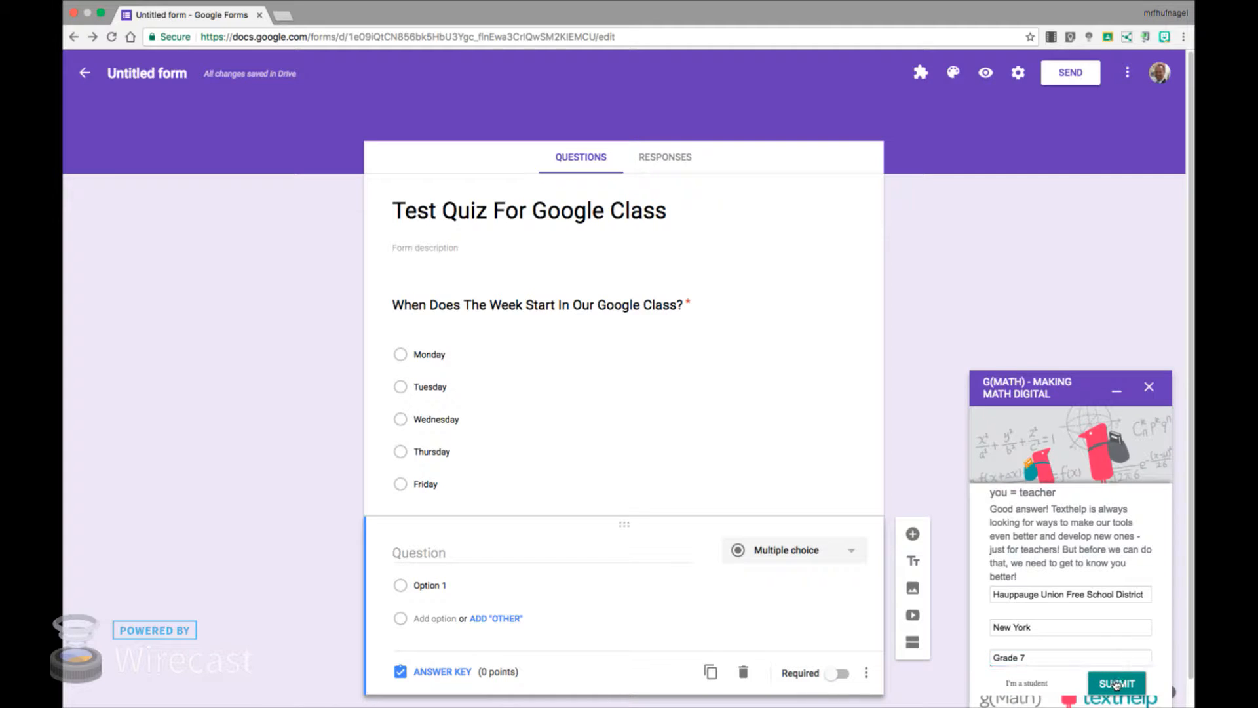
left_click(1116, 683)
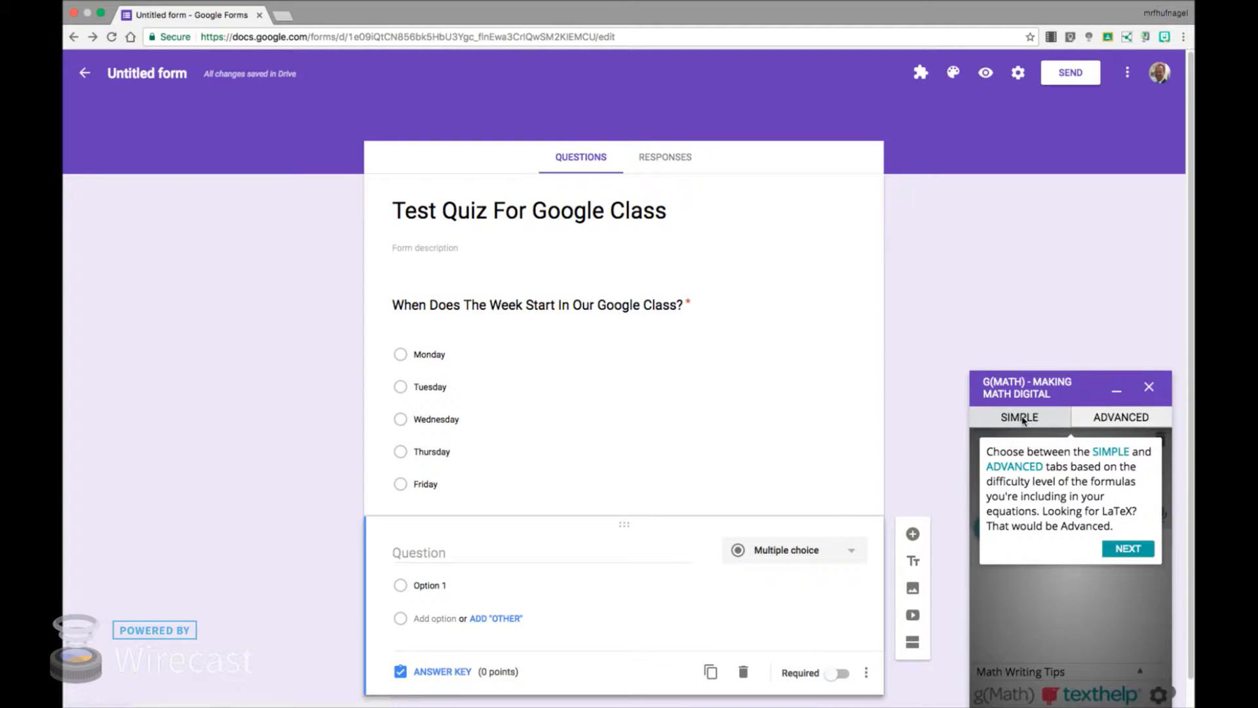
Step: Go through the g(Math) introductory tour to its end
left_click(1133, 548)
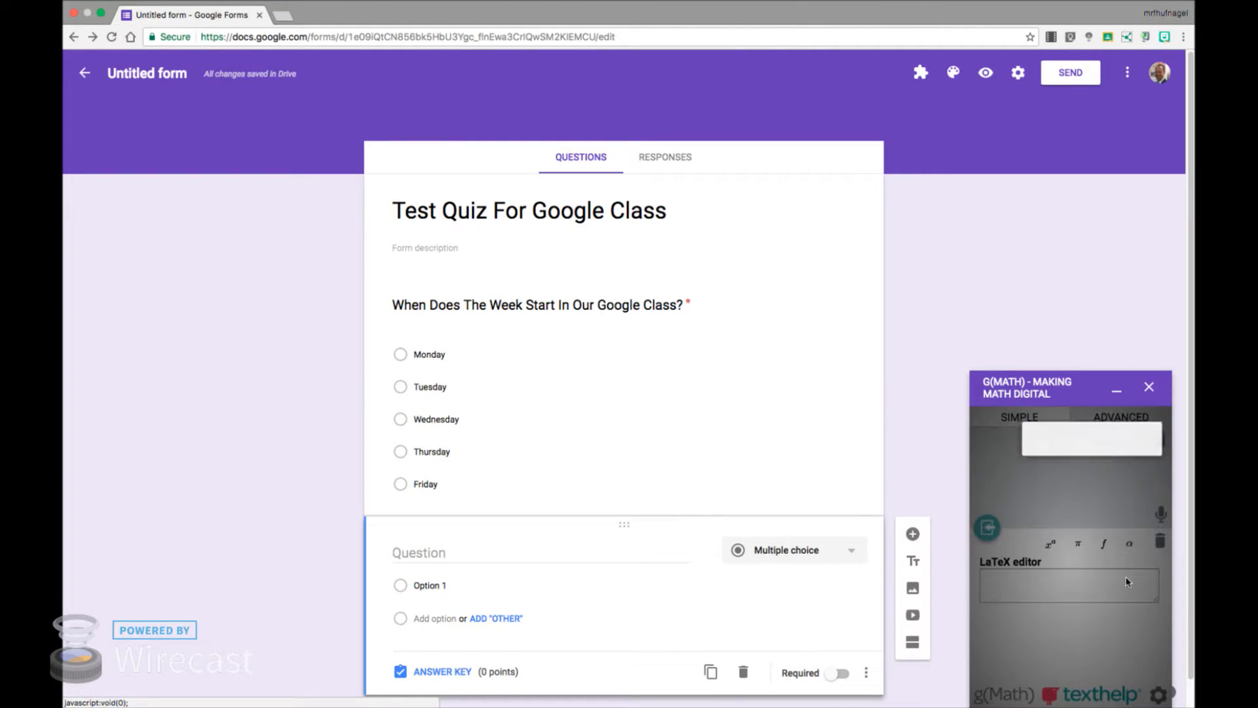
left_click(1126, 579)
left_click(1112, 535)
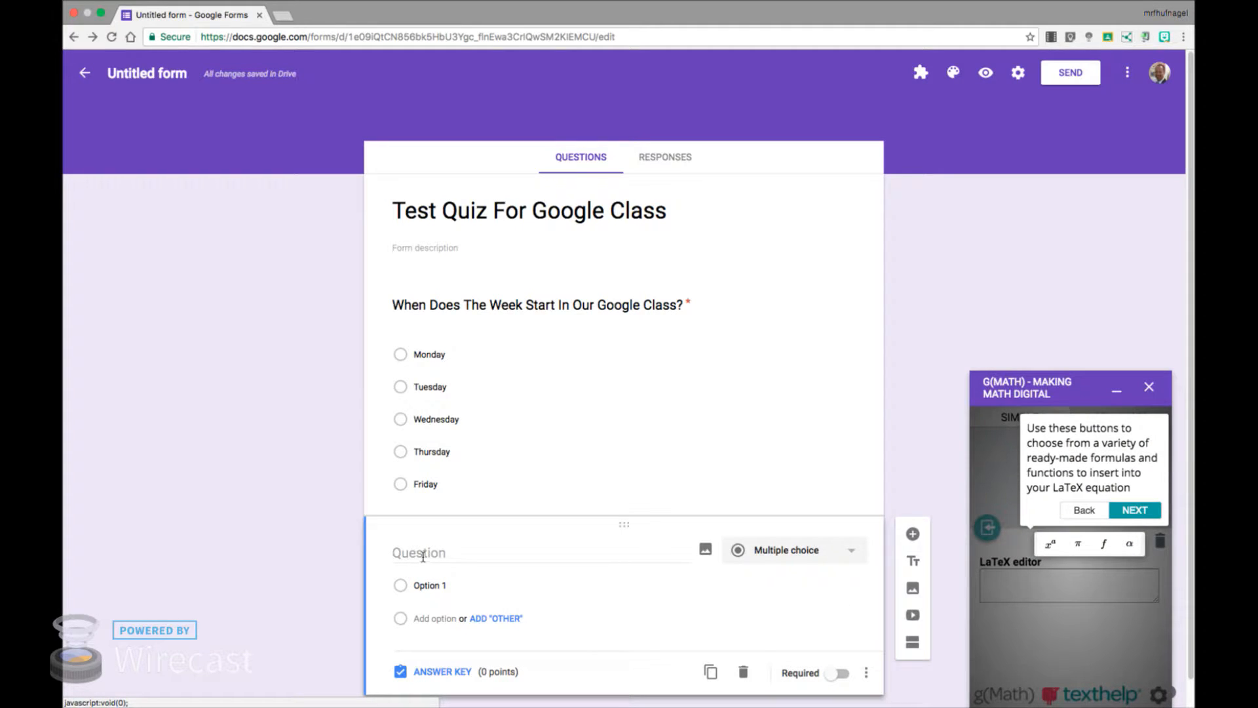
left_click(1132, 509)
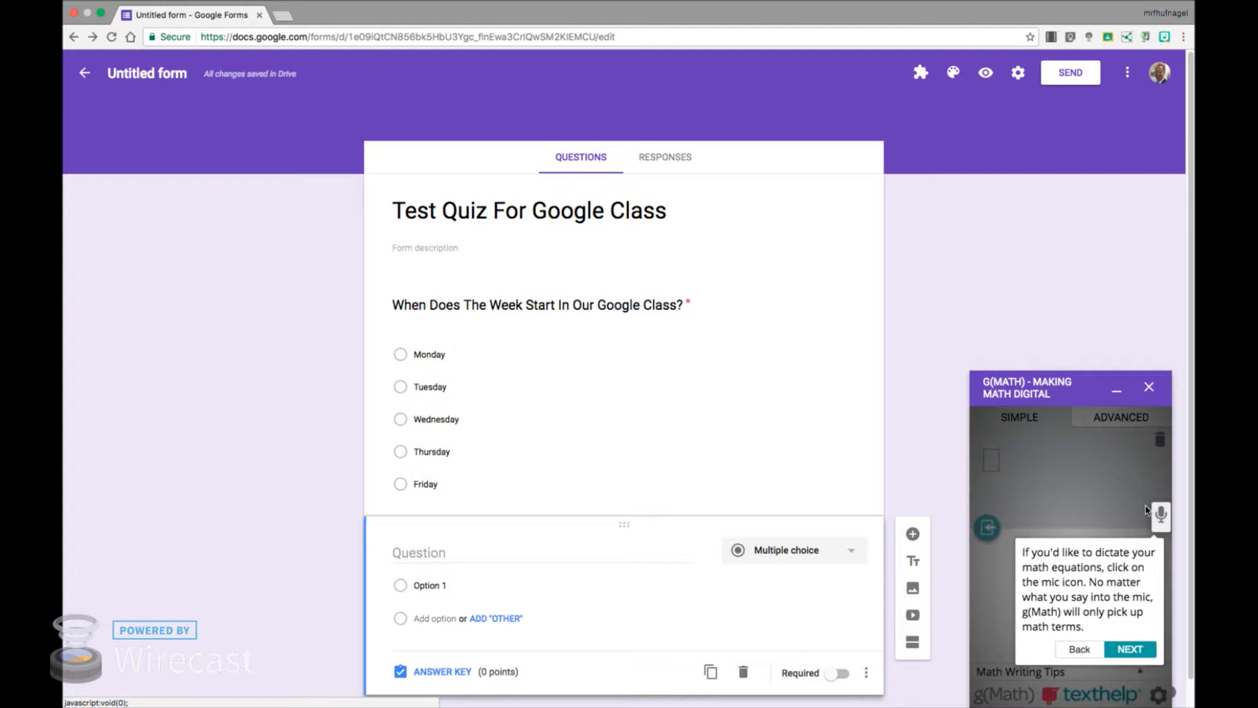
left_click(1129, 648)
left_click(1085, 554)
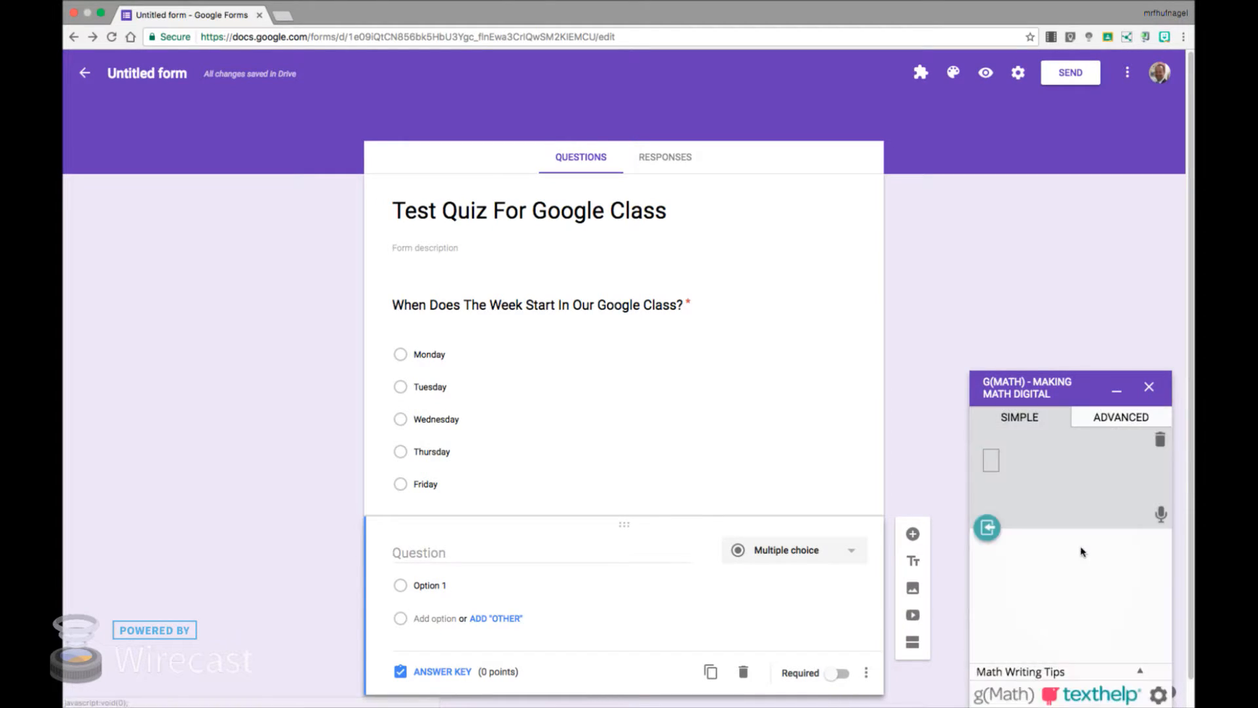
Step: Write the expression 2x+3x= in g(Math)'s advanced LaTeX editor
left_click(1105, 424)
left_click(1049, 551)
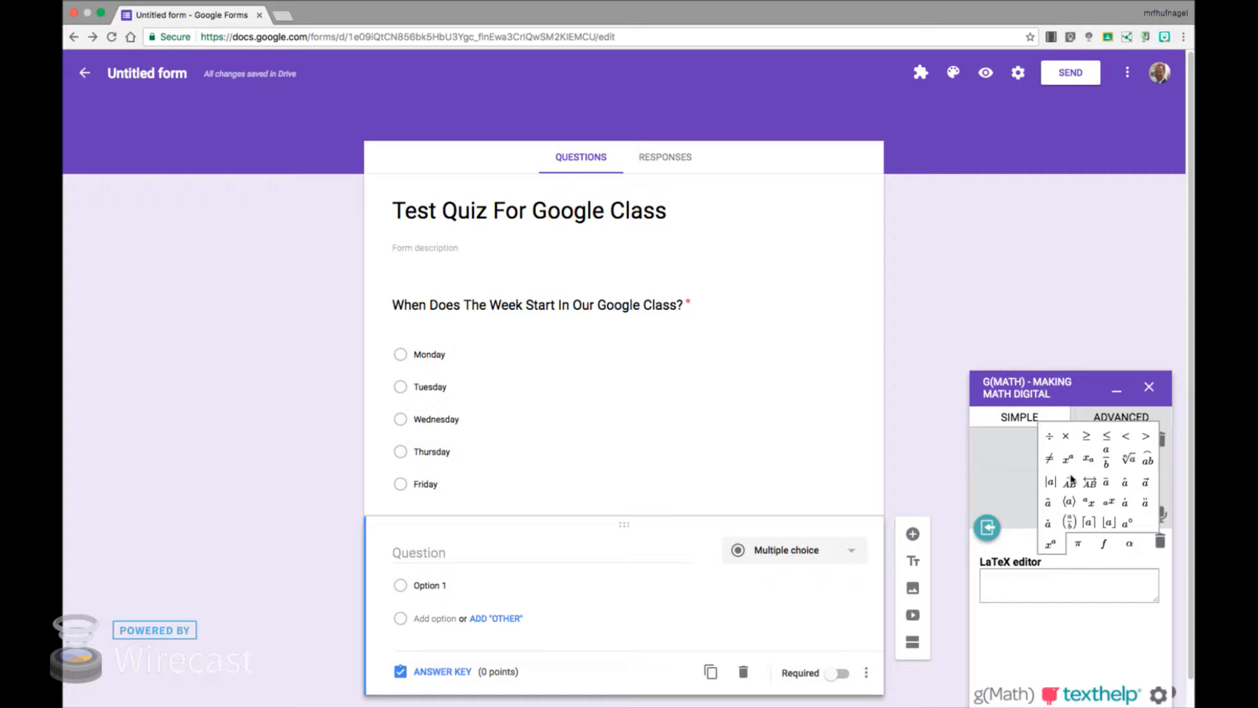
left_click(1015, 579)
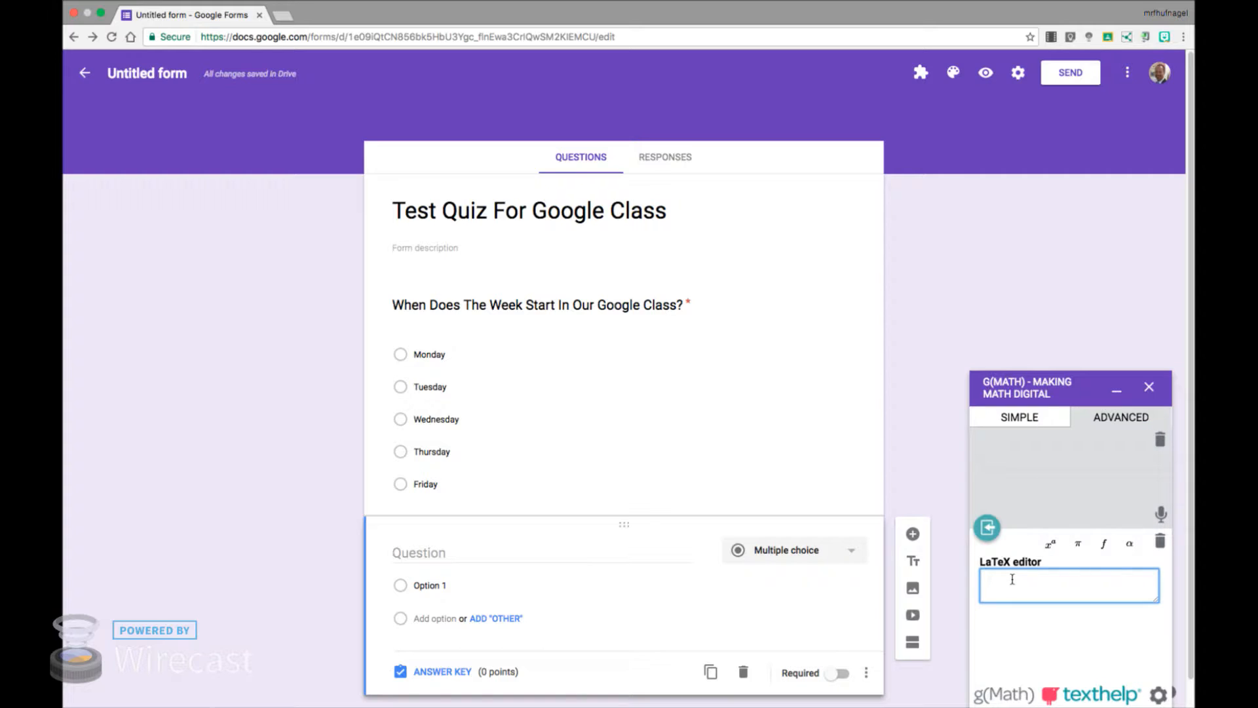
type("21")
type("+")
type("3x=")
Step: Insert the 2x+3x= expression from g(Math) into the form
left_click(987, 528)
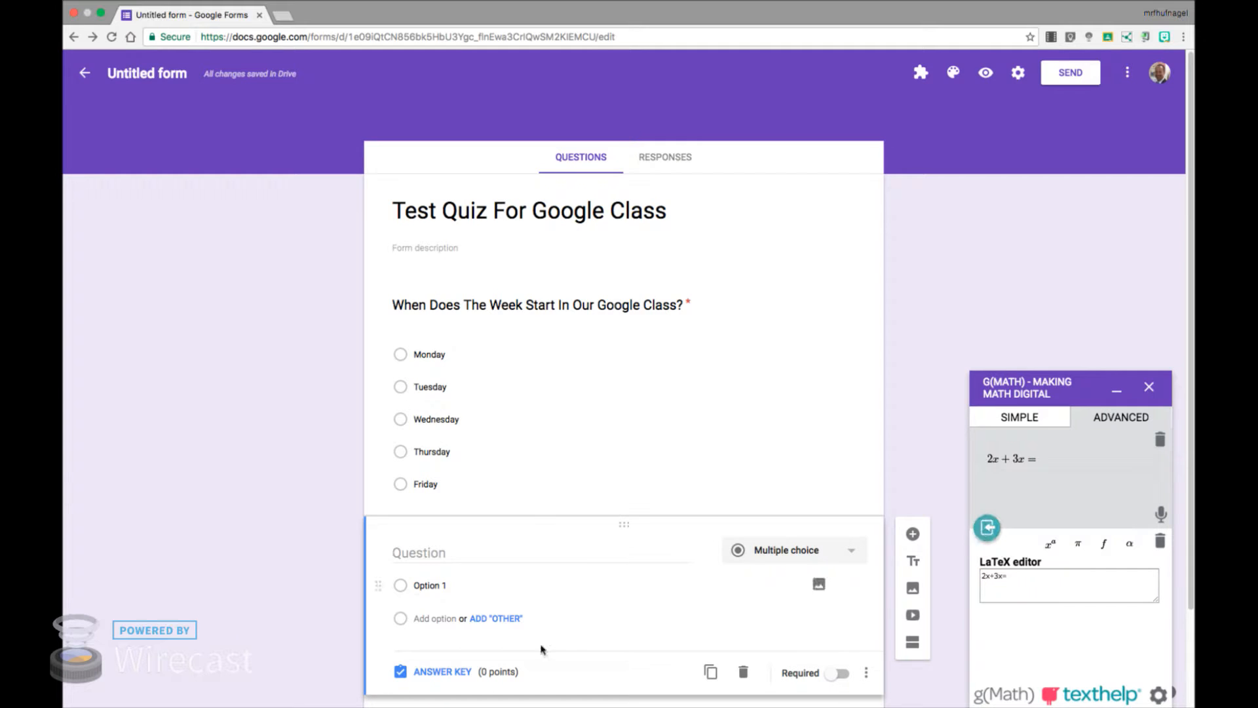
left_click(426, 563)
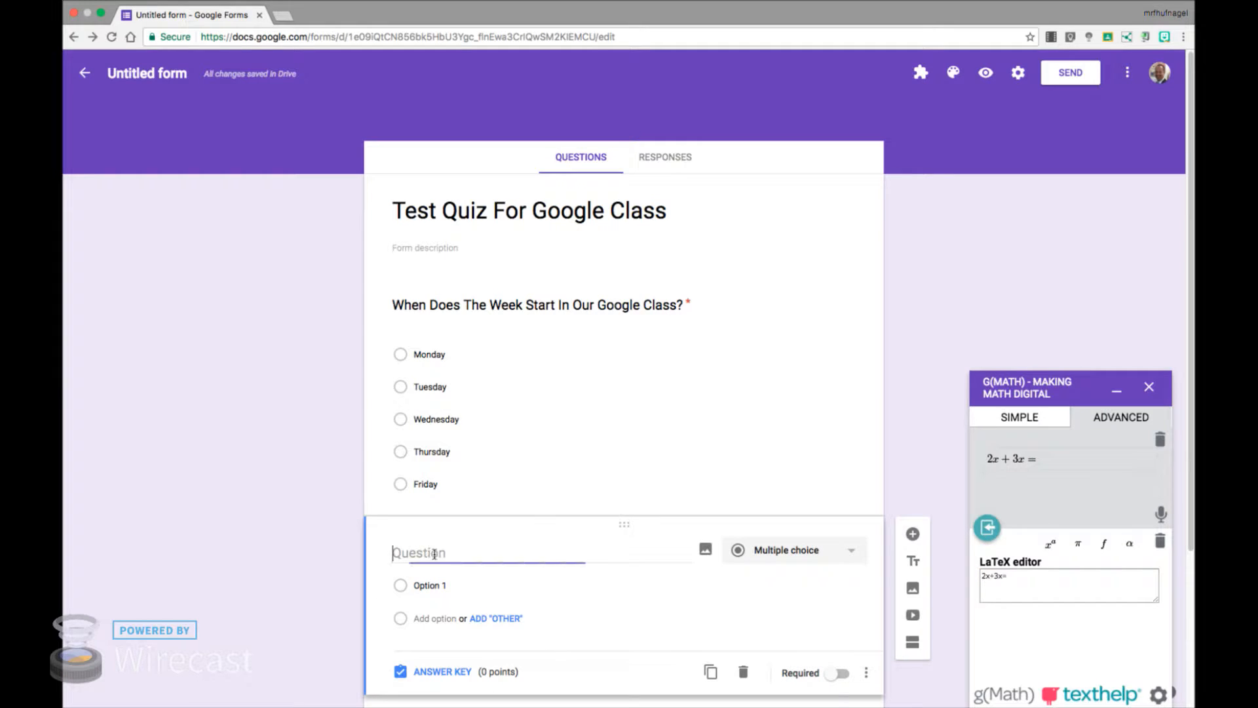
left_click(989, 533)
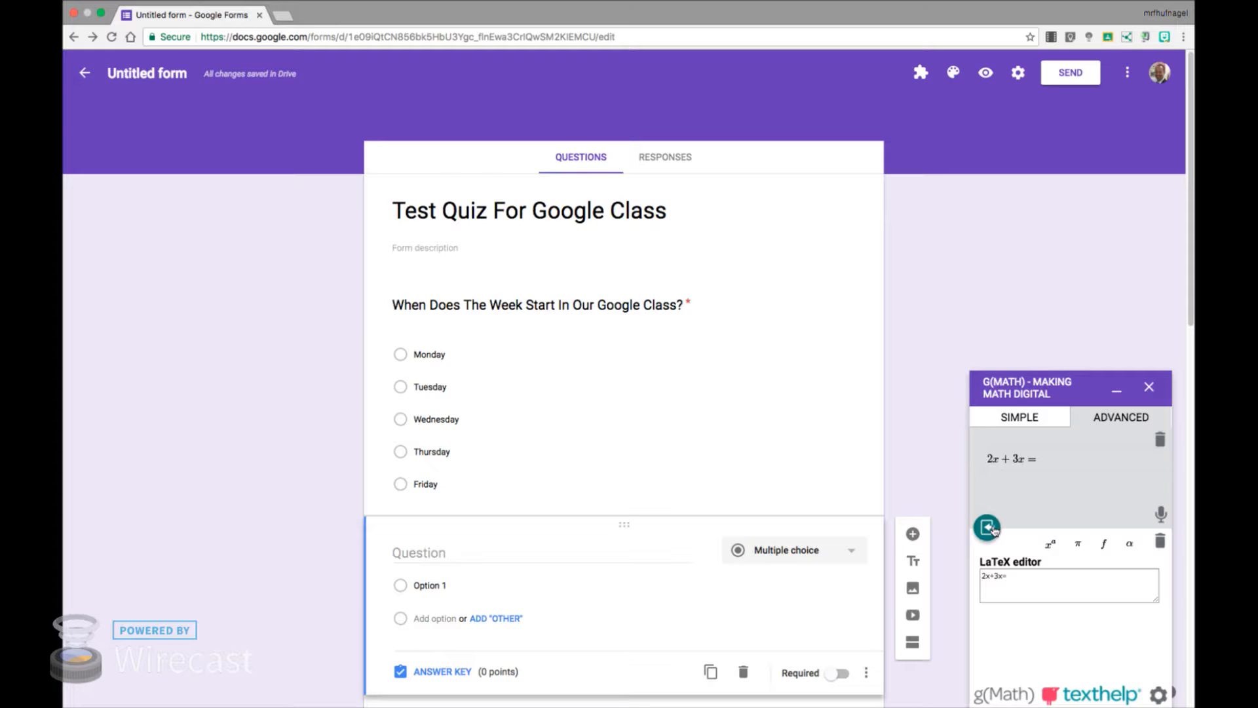
Step: Change the text of the short-answer question under an inserted 2x+3x= image to "Find the answer:"
scroll(656, 564, "down", 10)
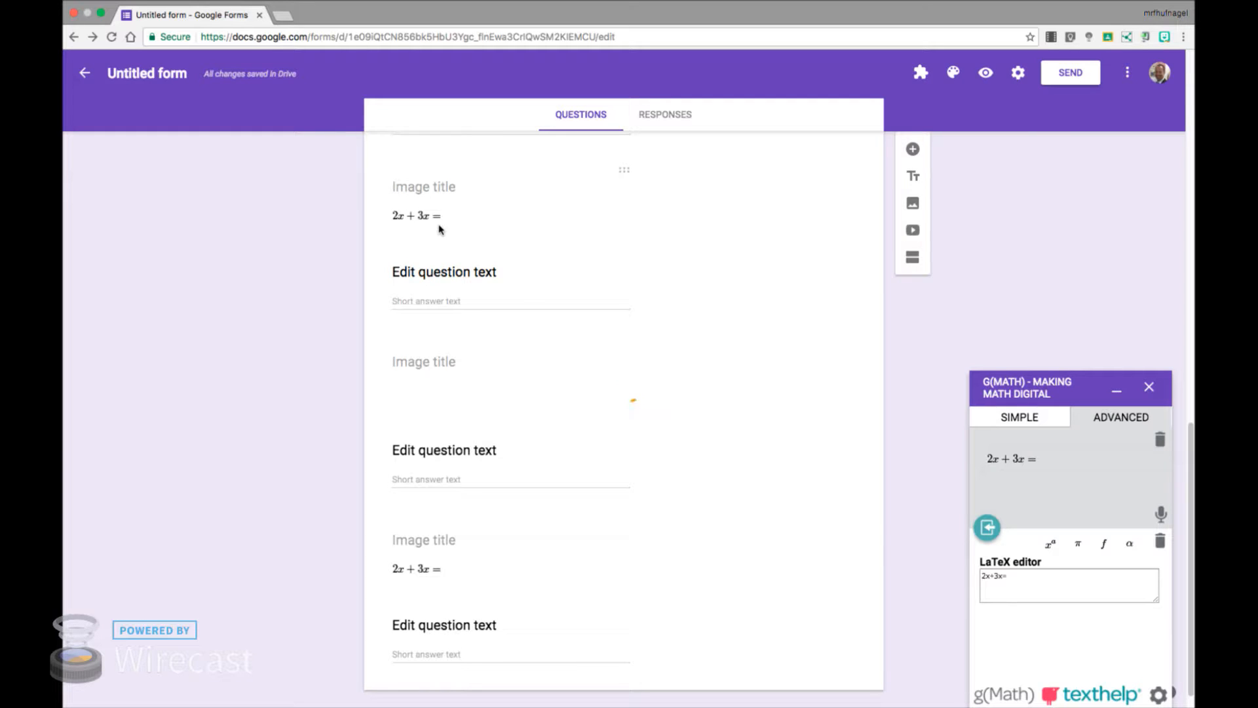
left_click(451, 272)
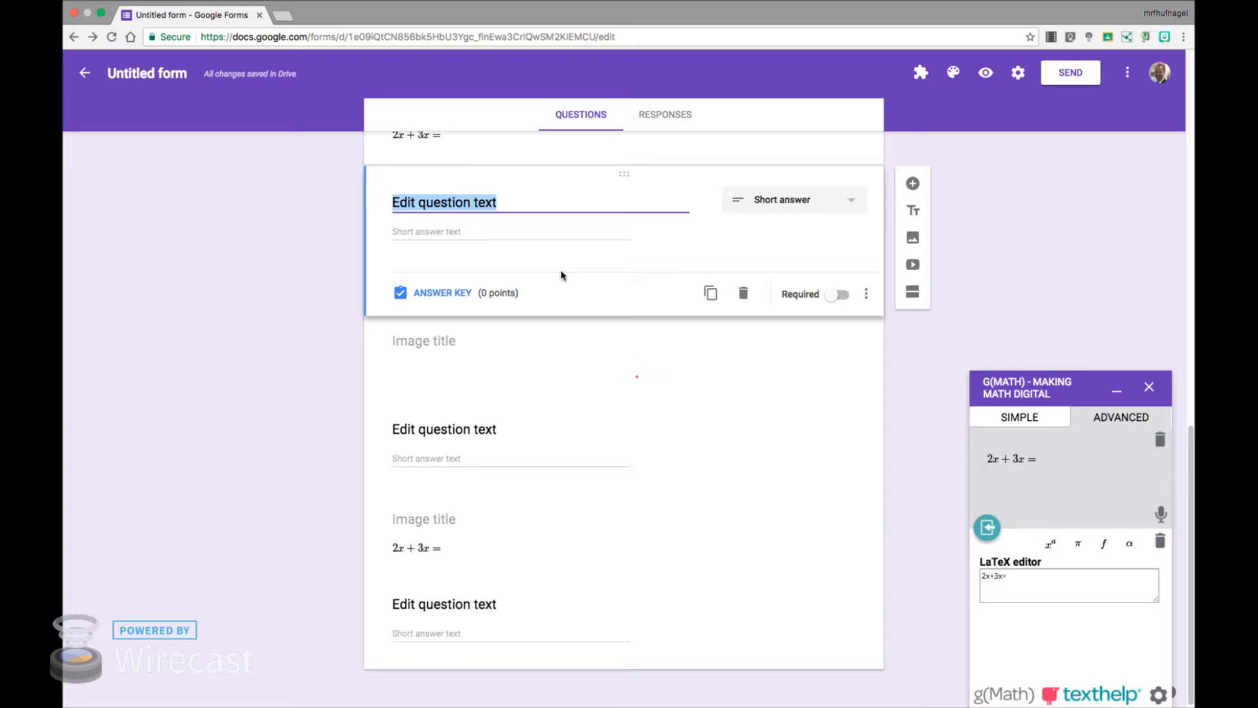
type("Find the answer")
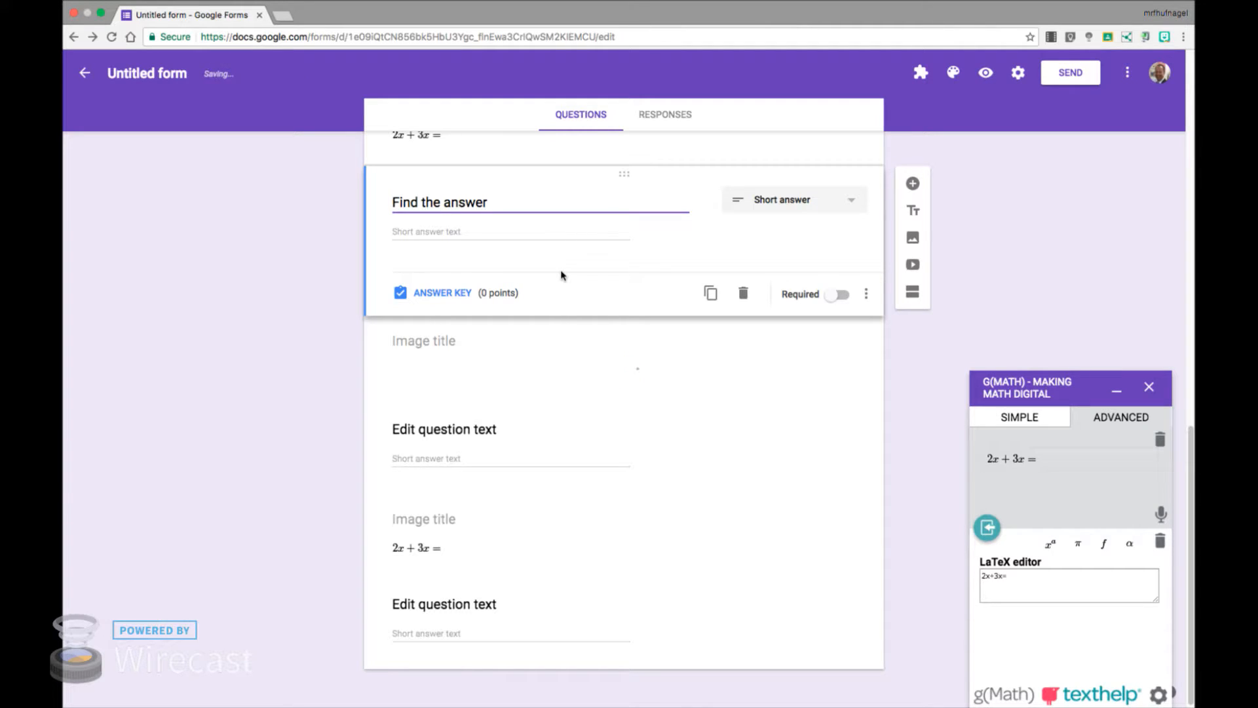
type(":")
Step: Turn the "Find the answer:" question into a required multiple-choice question with the options 5x, 3x and 4x
left_click(781, 200)
left_click(785, 266)
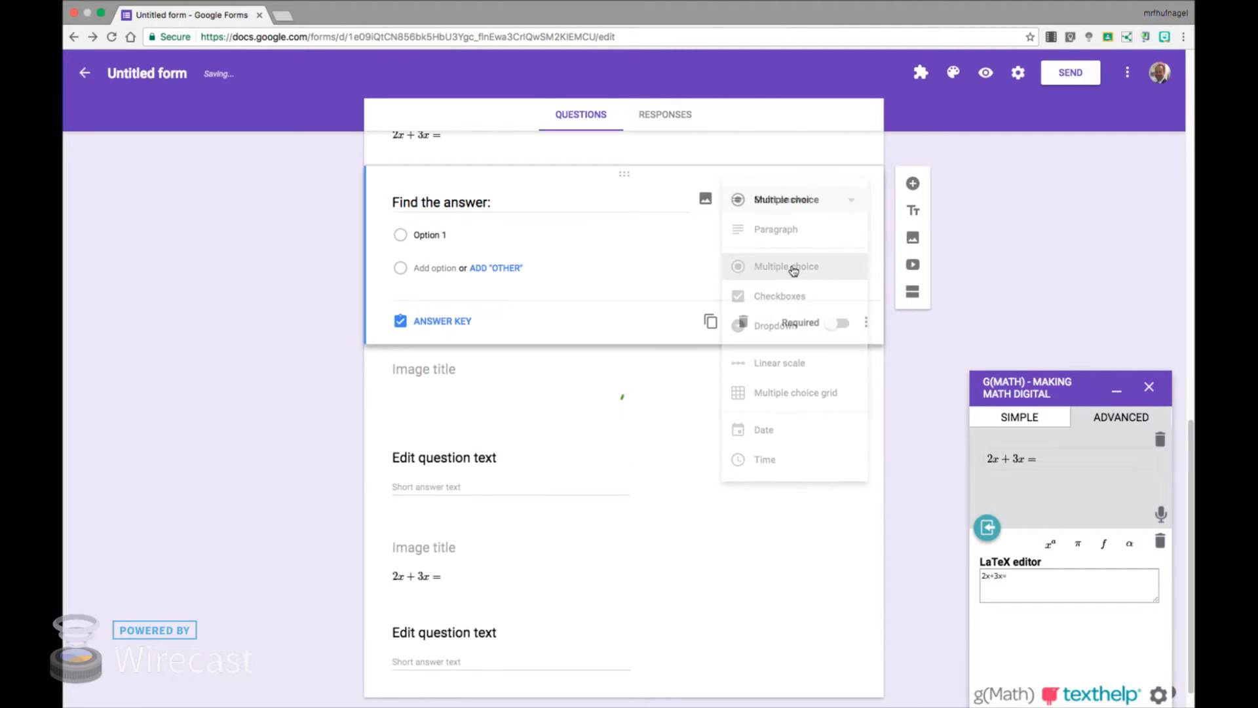
left_click(441, 236)
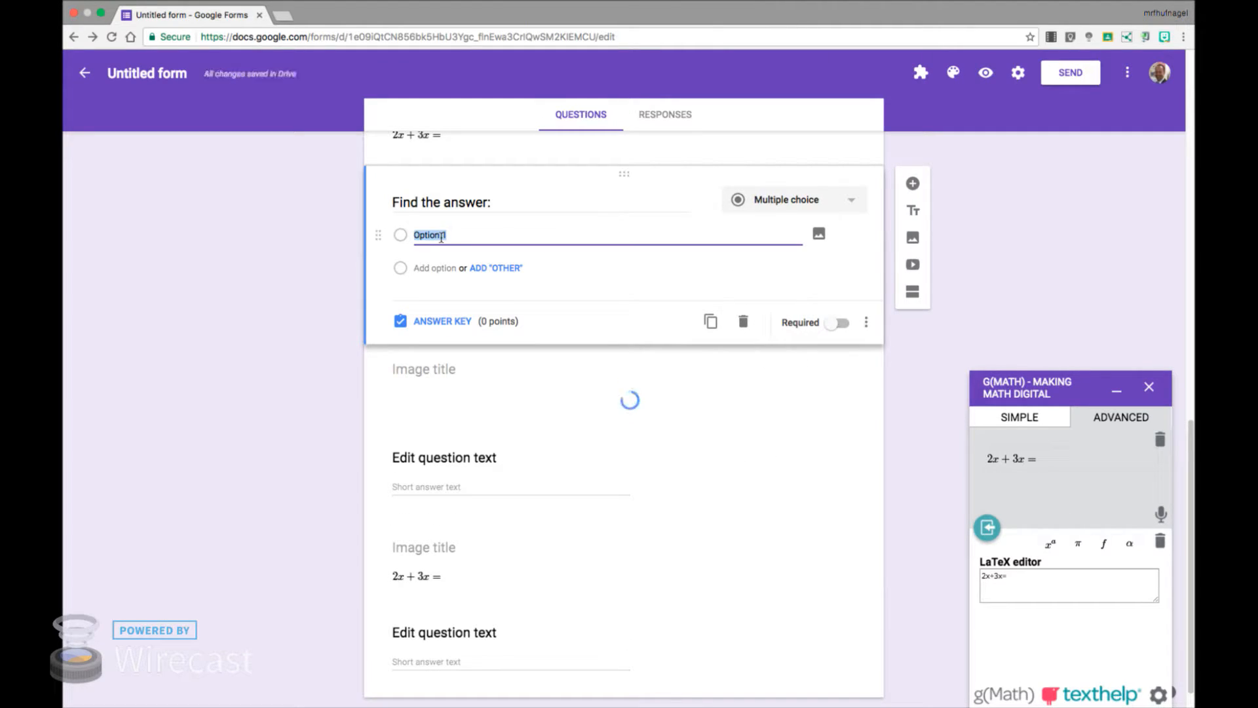
type("5x")
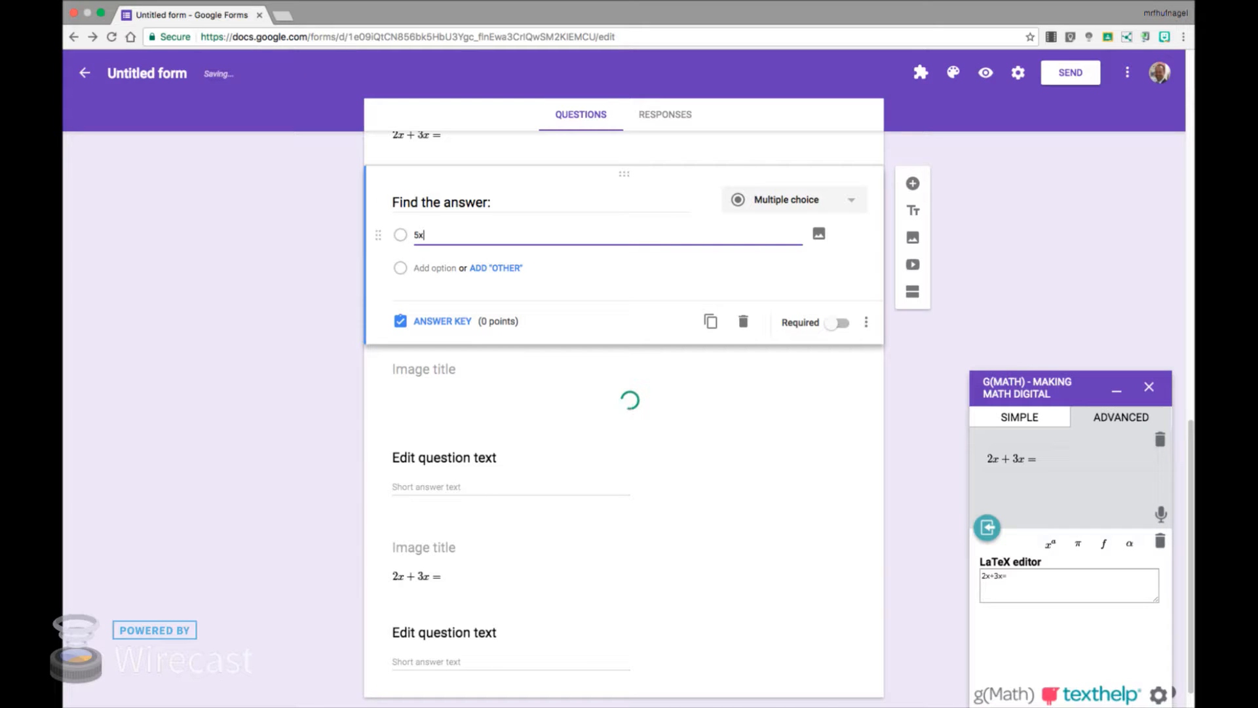
key("Return")
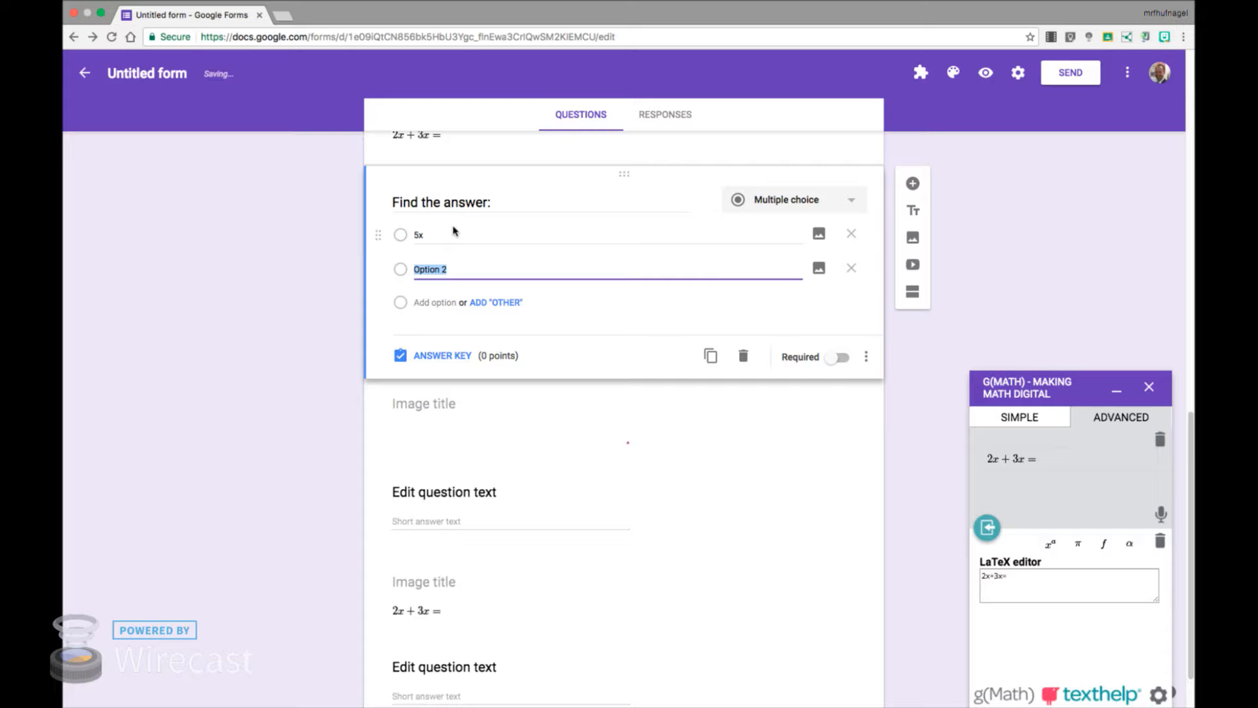
type("3x")
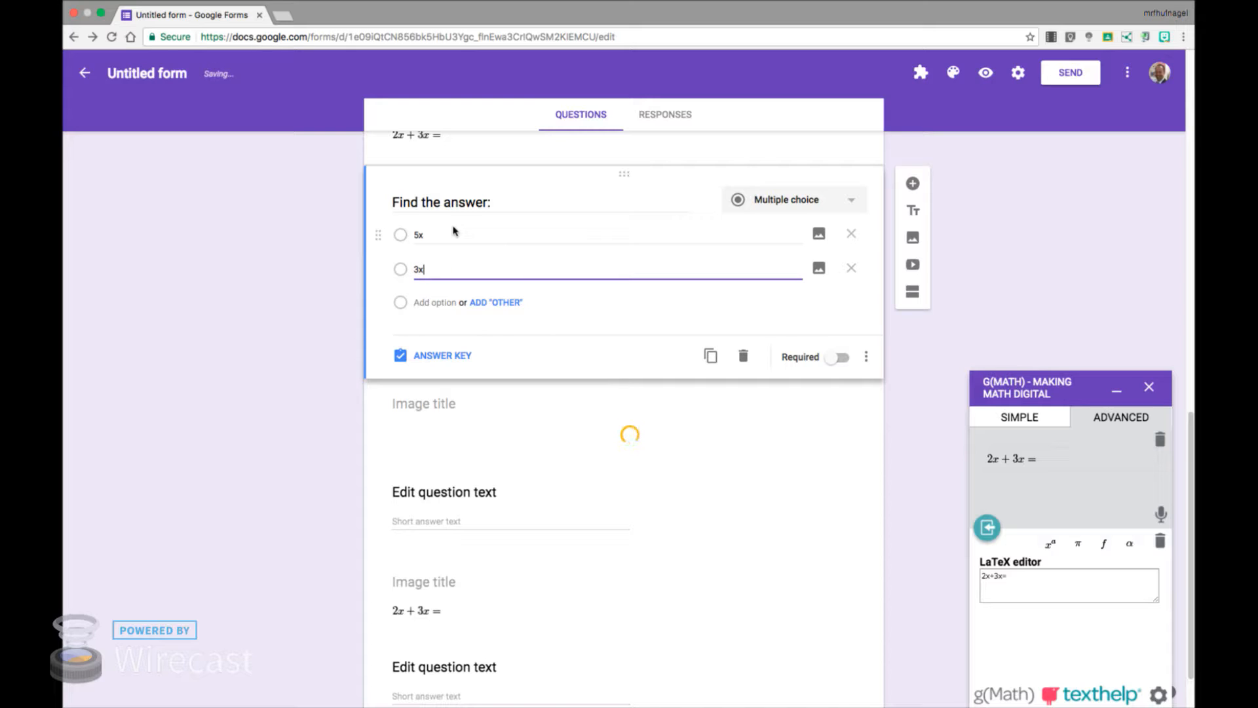
left_click(435, 303)
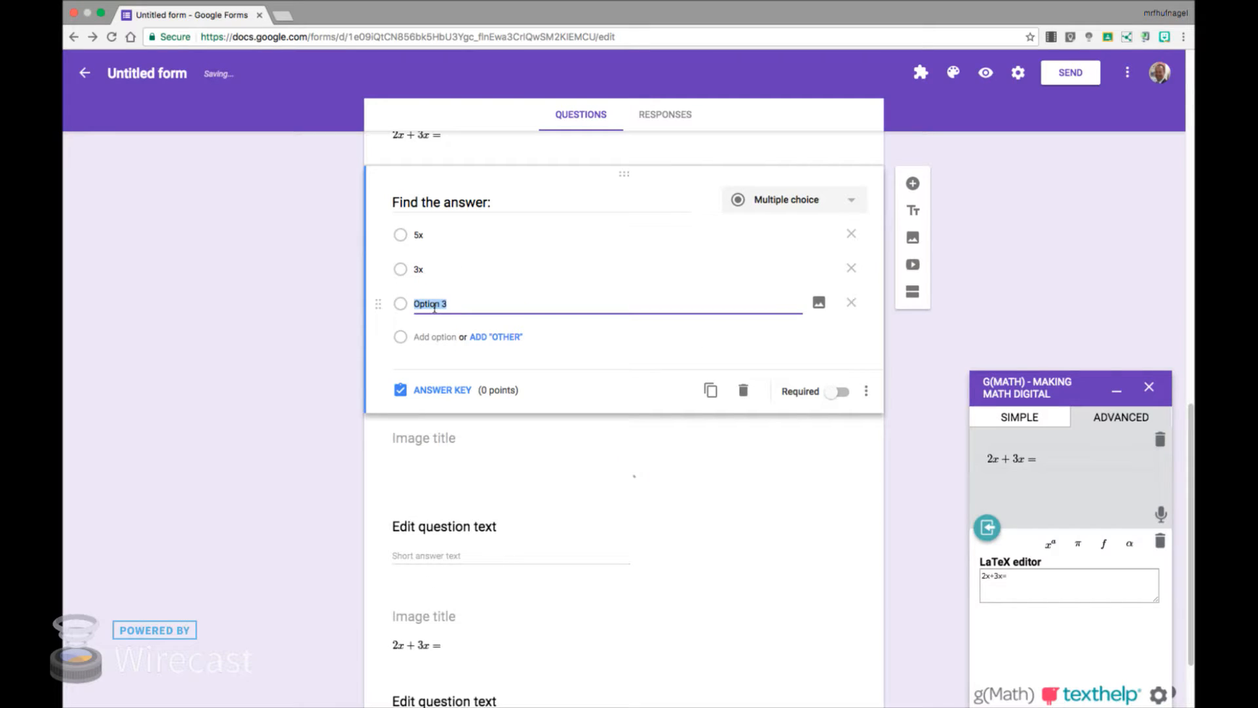
type("4x")
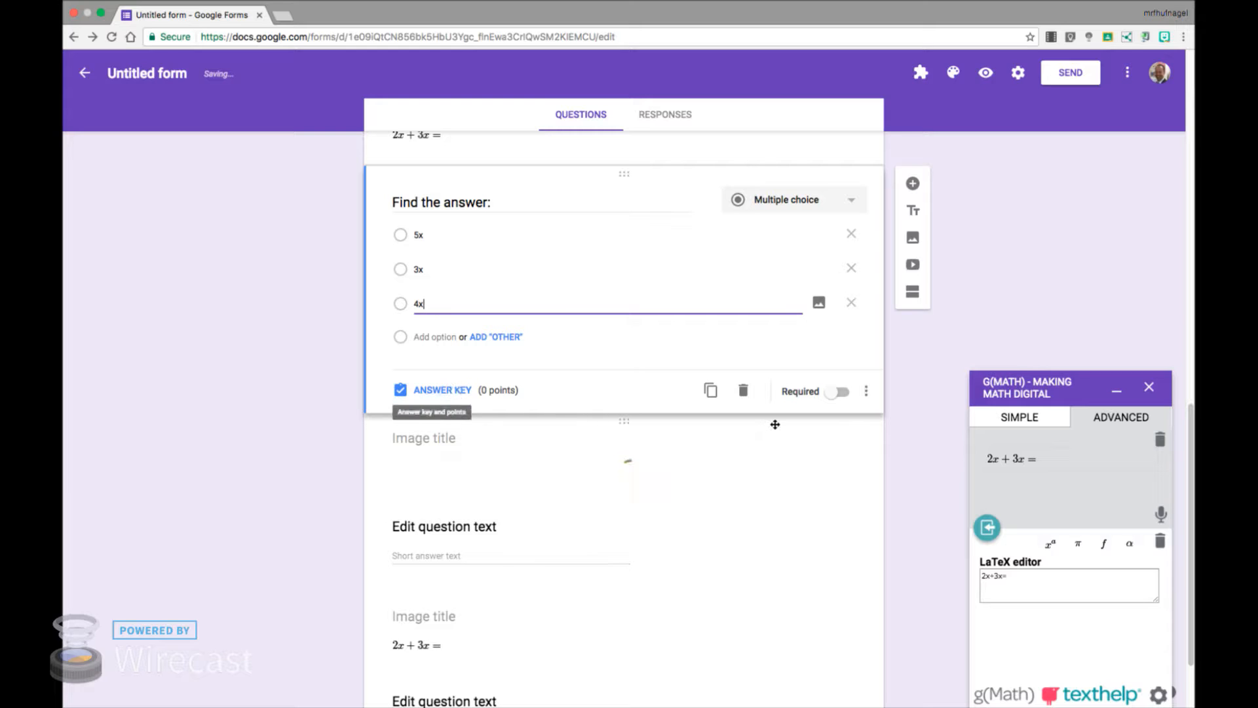
left_click(838, 391)
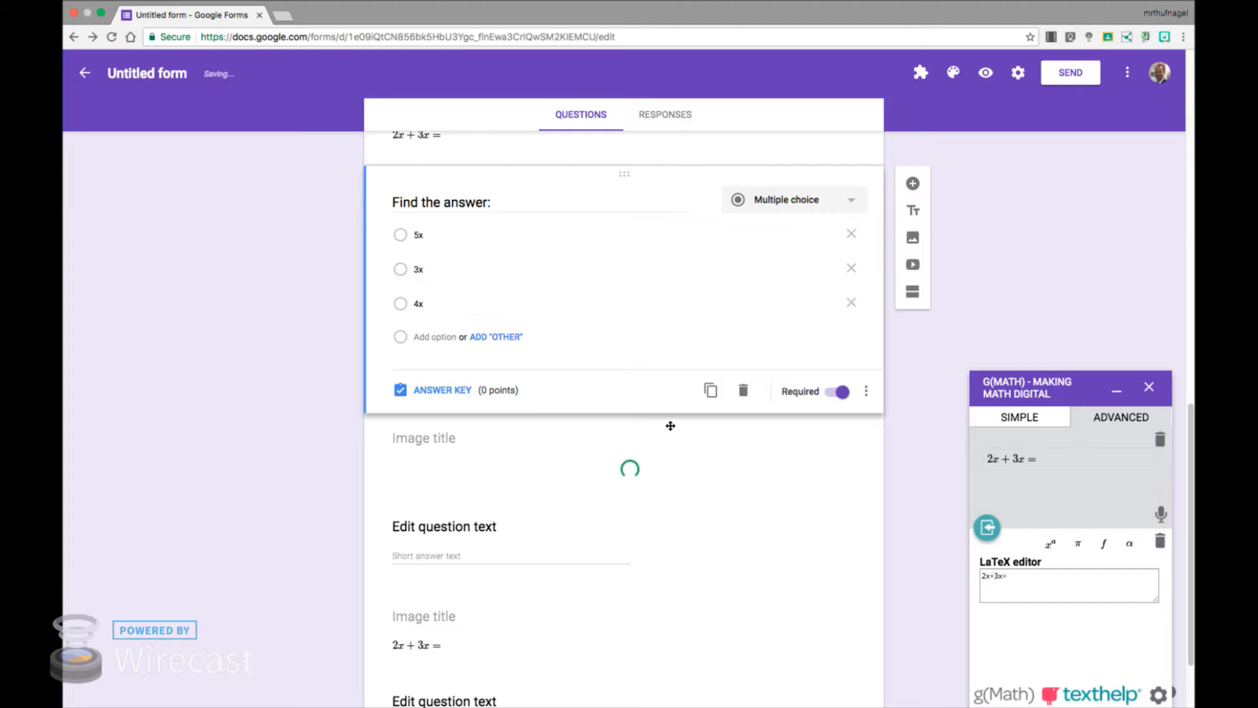
Step: Mark 5x as the correct answer to the "Find the answer:" question and make it worth 50 points
left_click(452, 393)
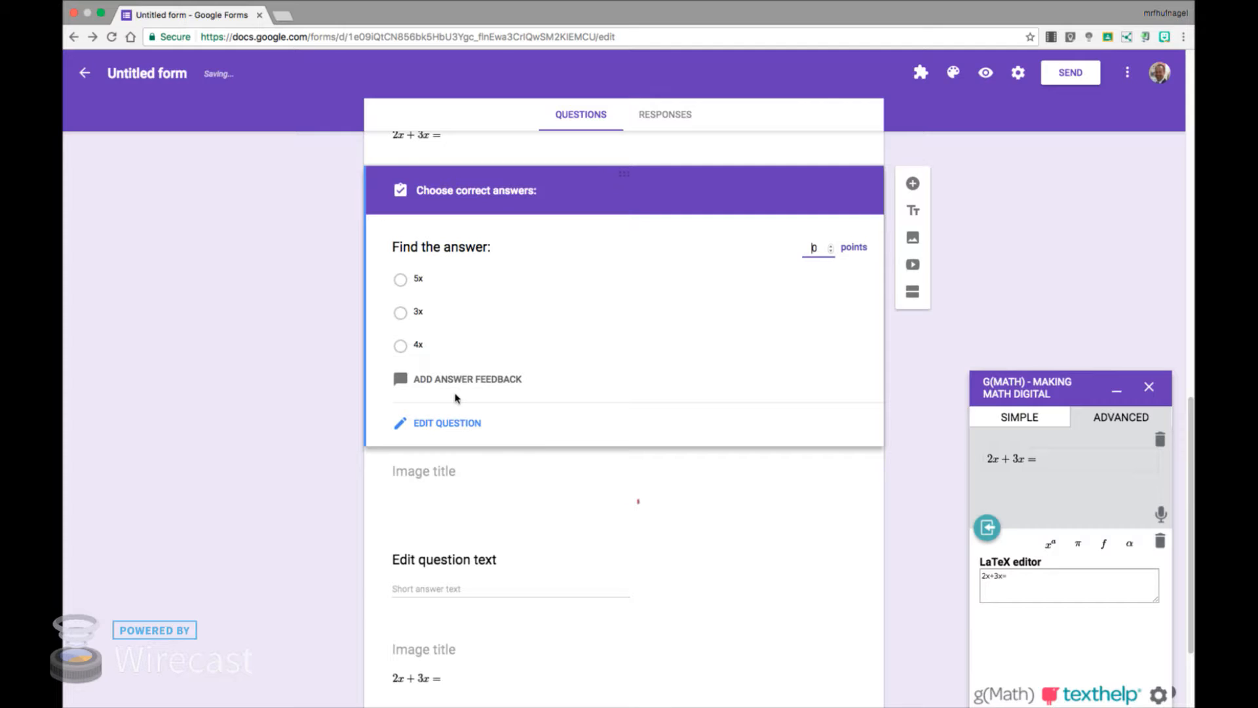
left_click(420, 283)
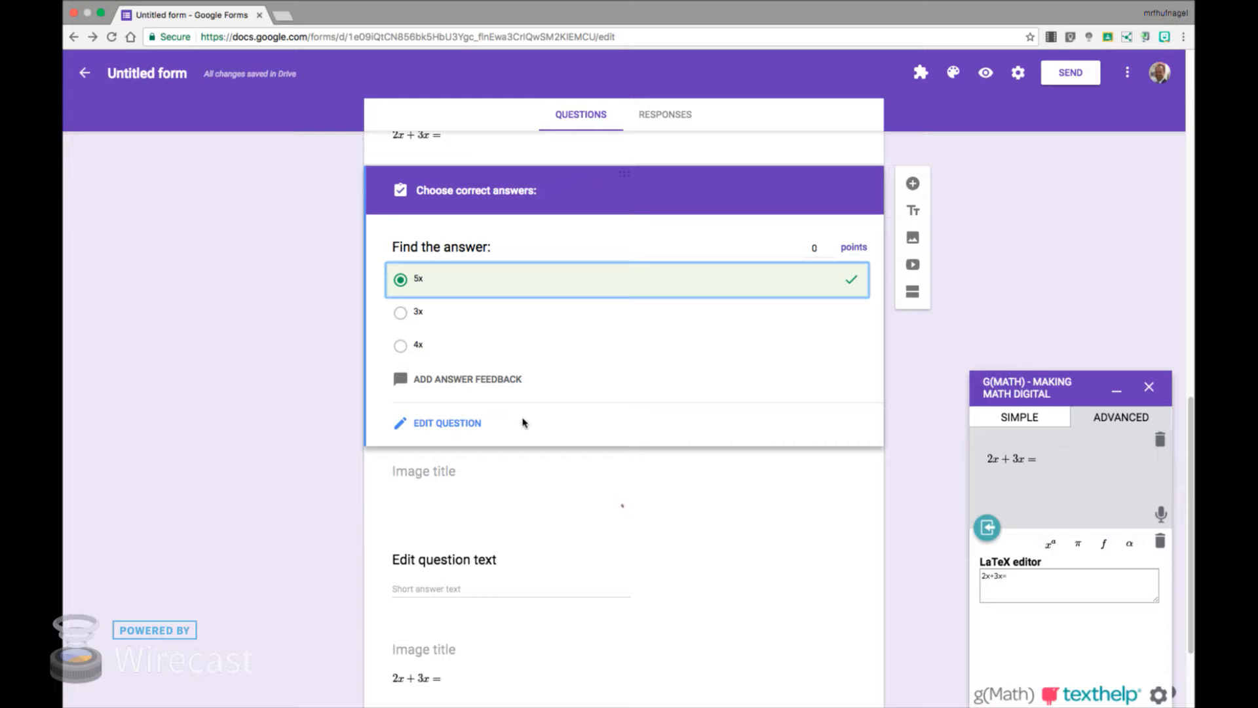
left_click(911, 350)
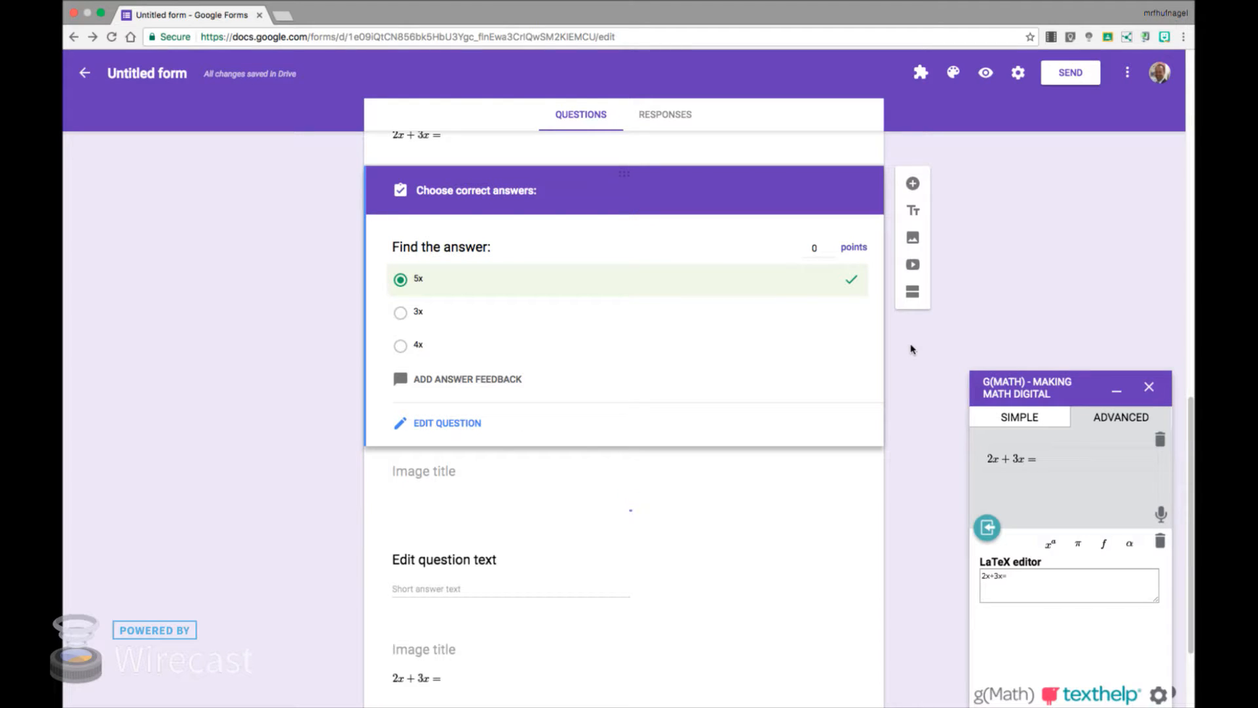
left_click(822, 247)
key("BackSpace")
type("50")
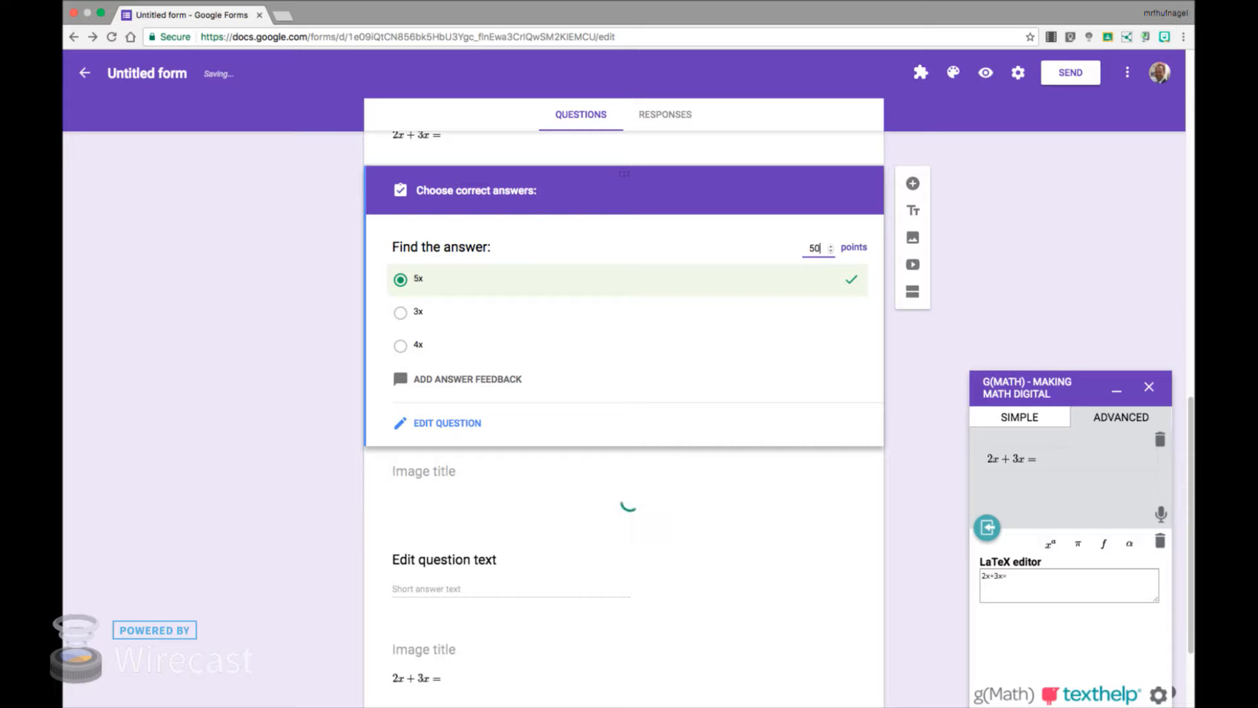
left_click(928, 348)
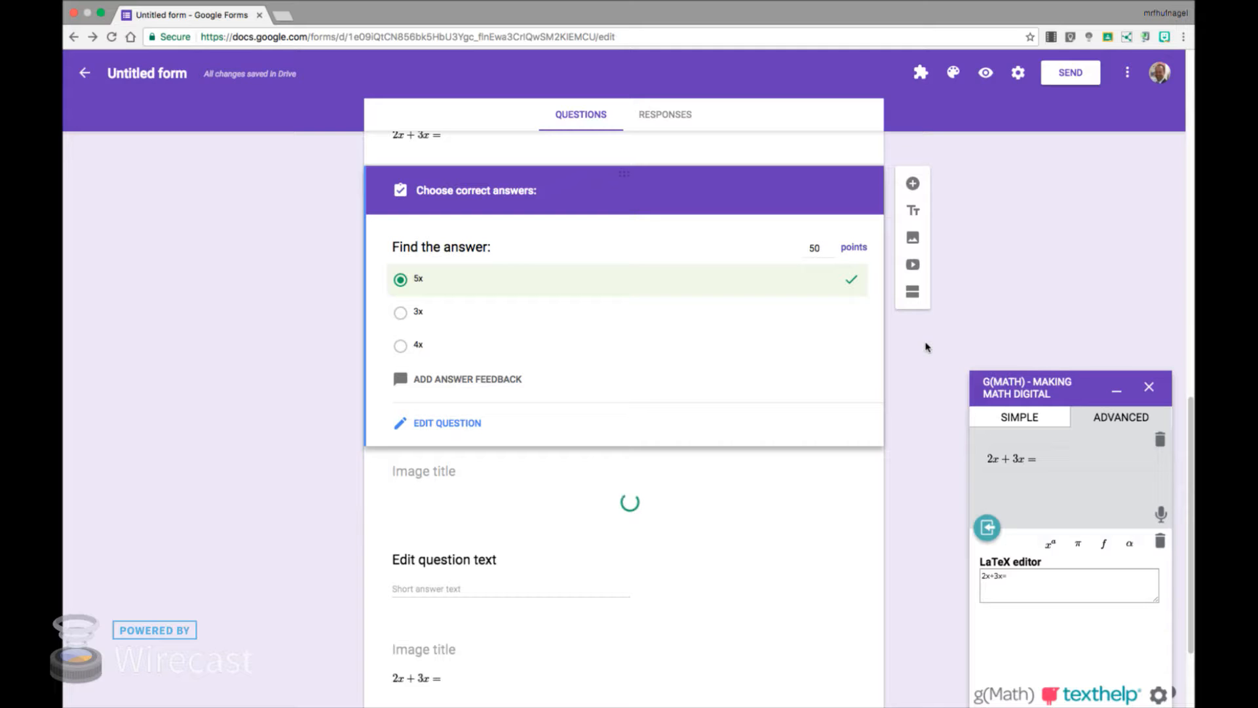
Step: Delete all the surplus equation images and "Edit question text" questions below the "Find the answer:" question
left_click(818, 503)
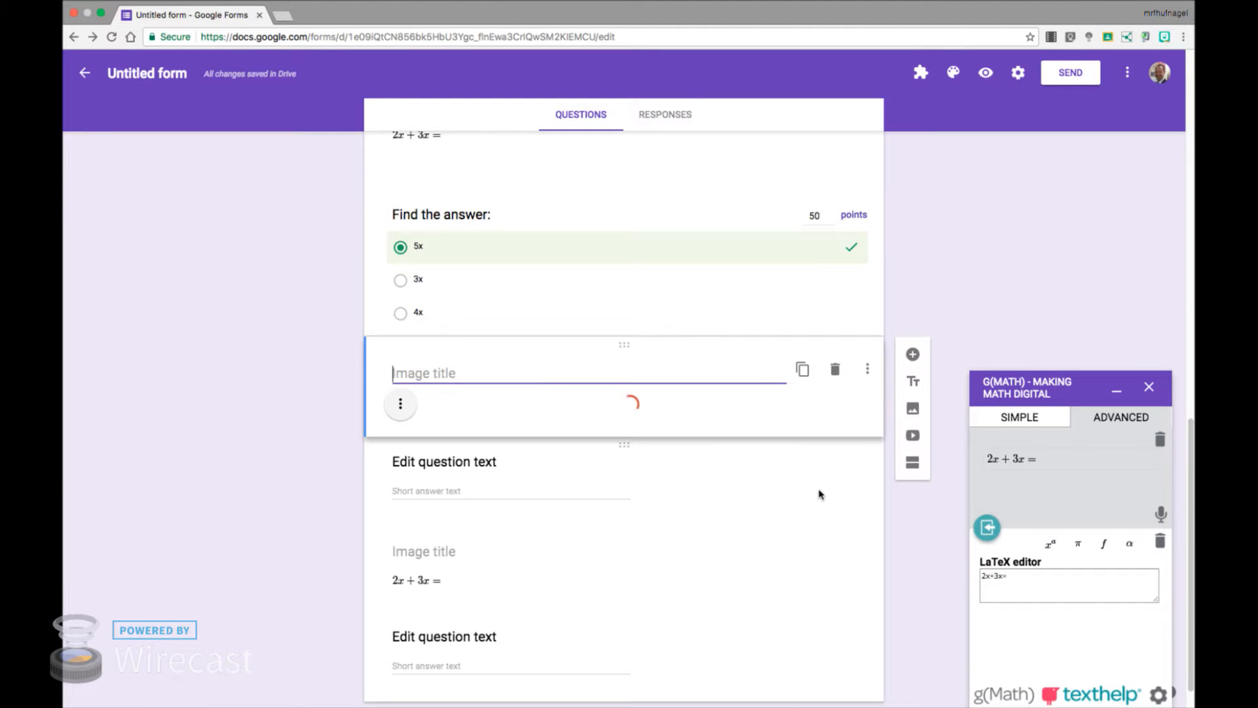
left_click(836, 372)
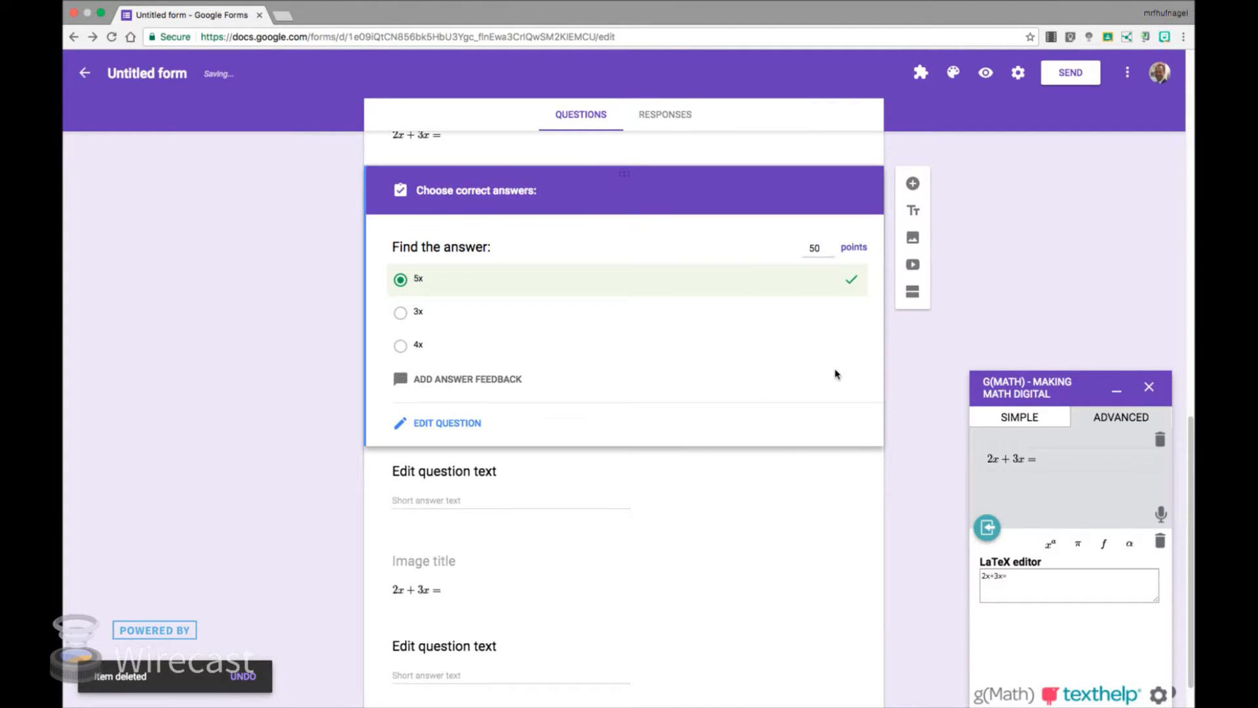
left_click(811, 495)
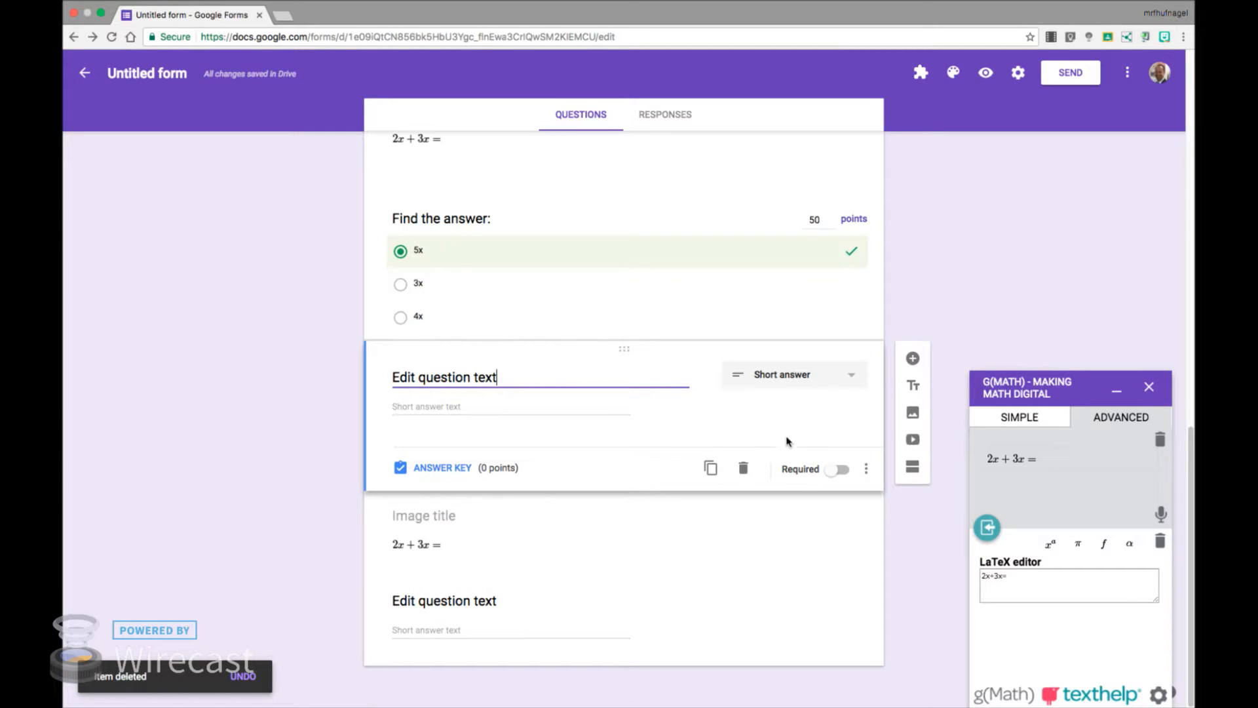
left_click(991, 213)
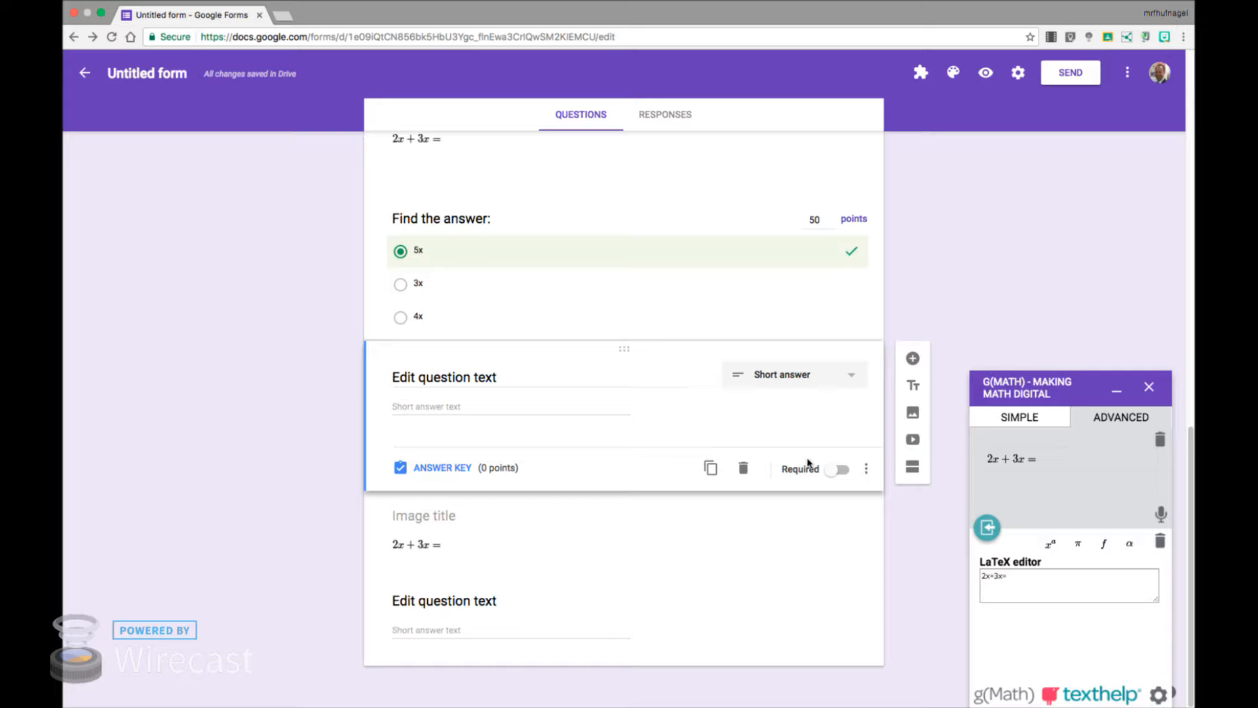
left_click(679, 573)
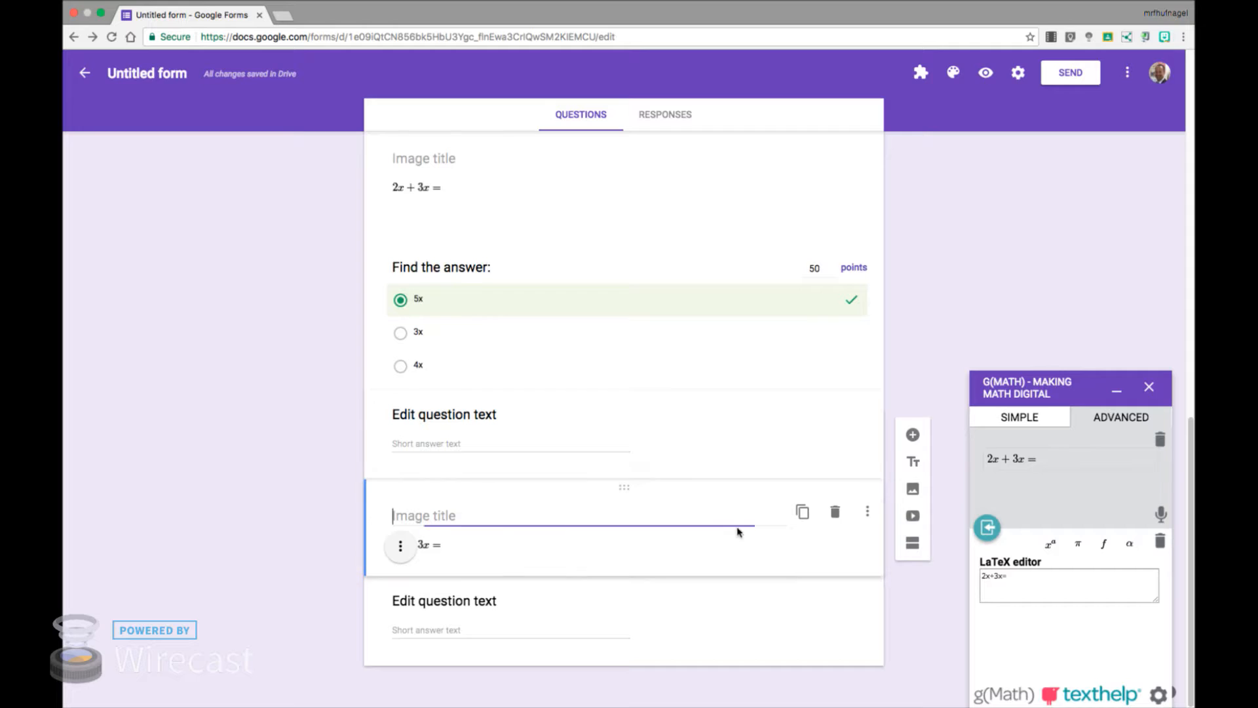
left_click(834, 512)
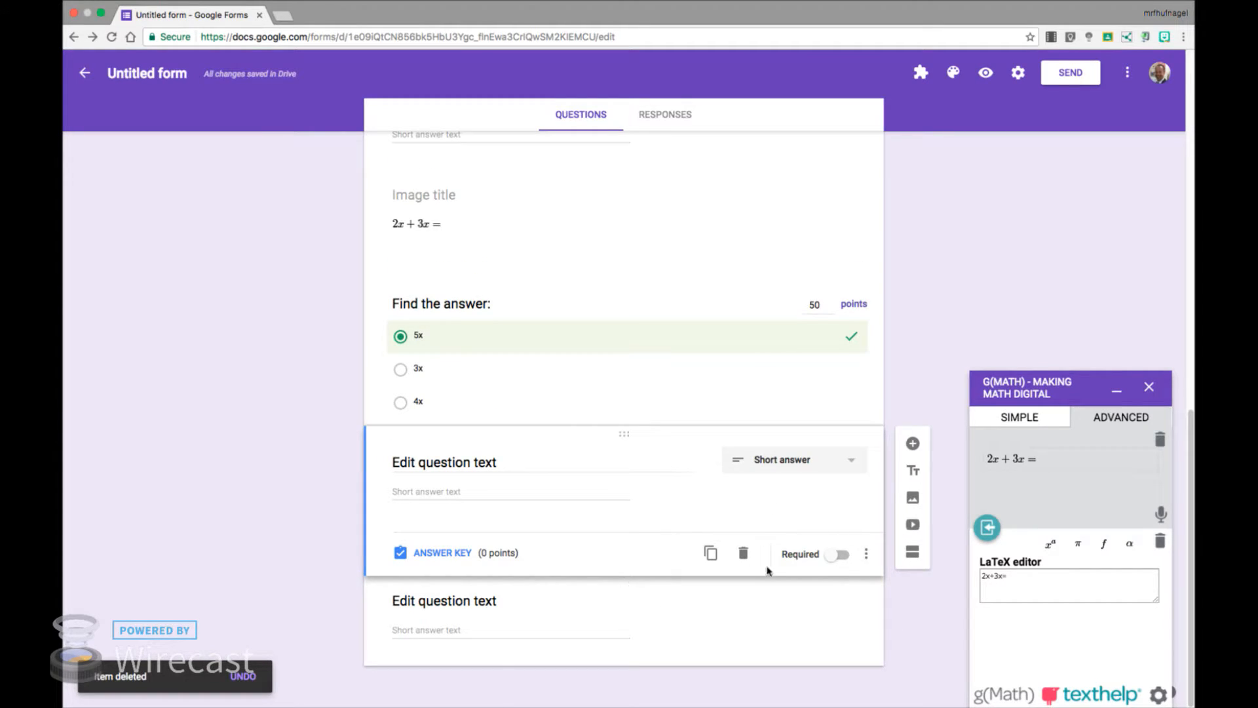
left_click(743, 554)
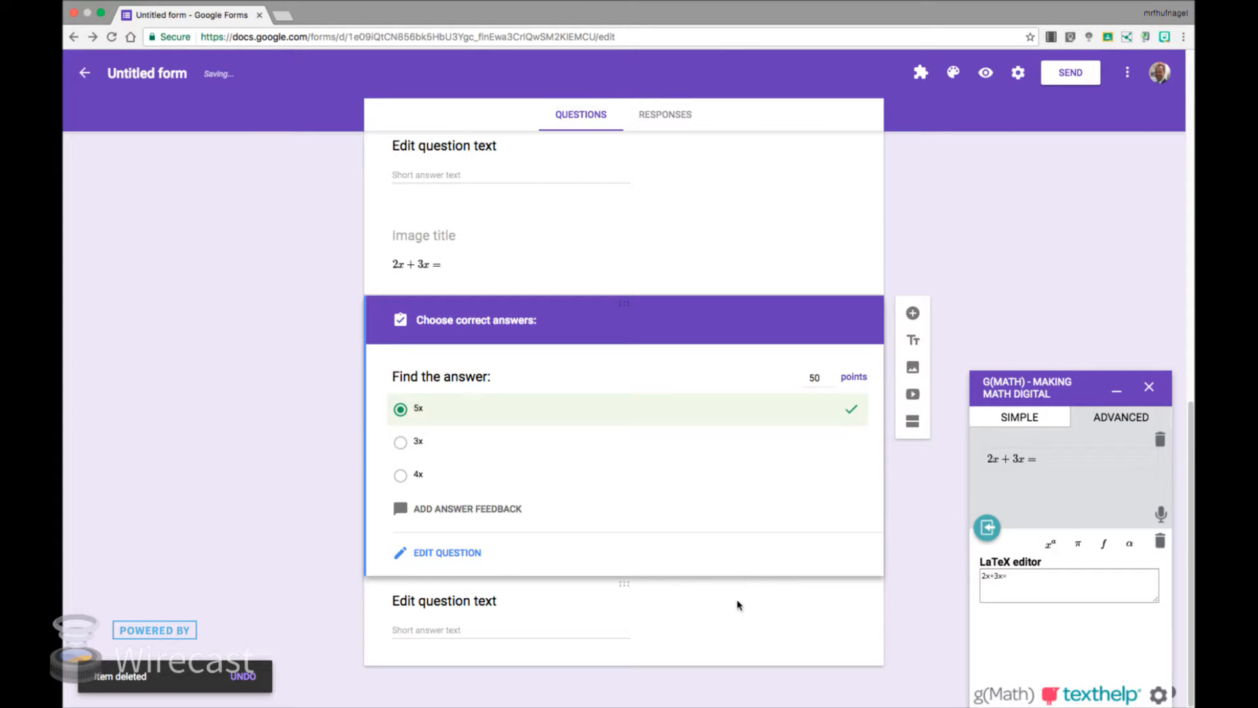
left_click(739, 616)
left_click(745, 644)
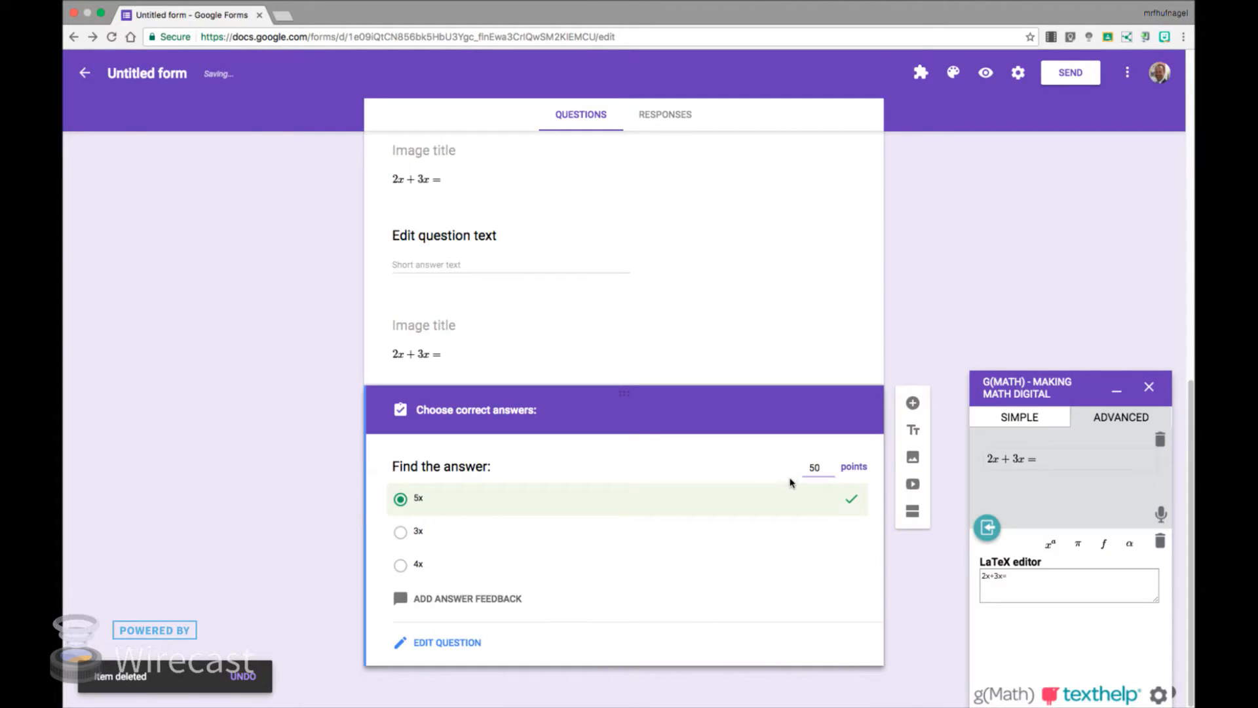
Step: Delete the blank multiple-choice question that follows the question about when the week starts
scroll(791, 483, "up", 10)
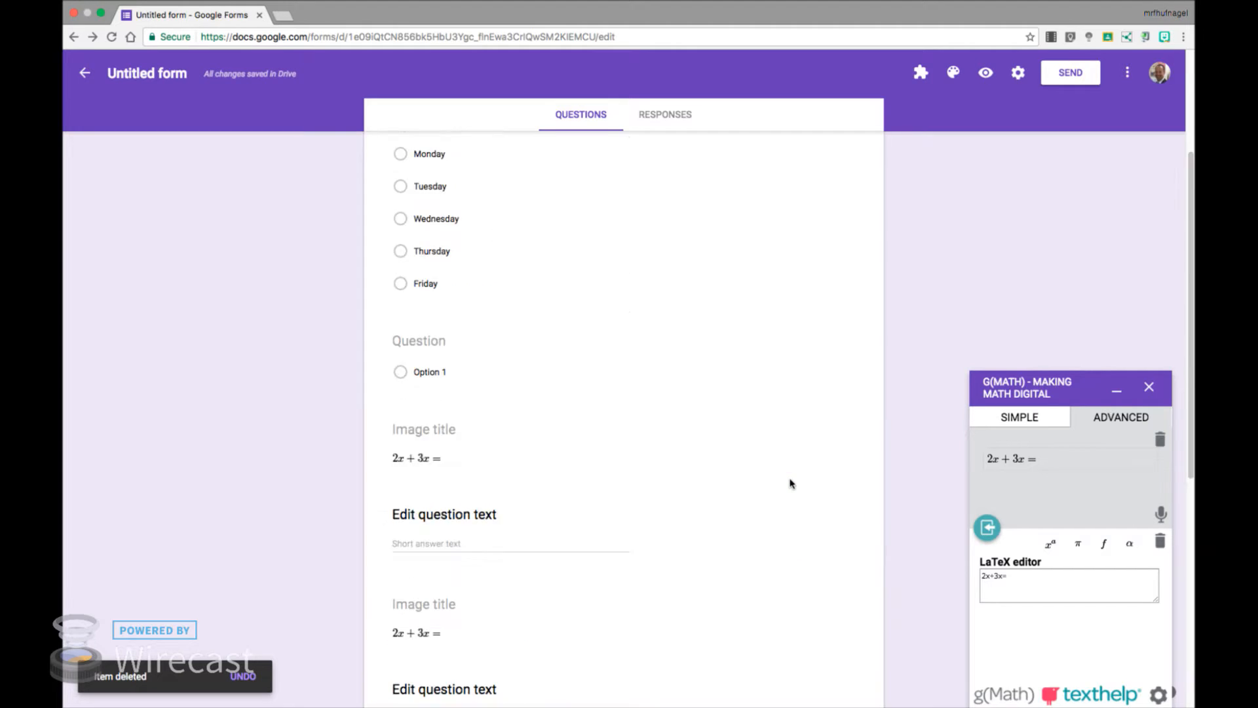
scroll(791, 478, "down", 3)
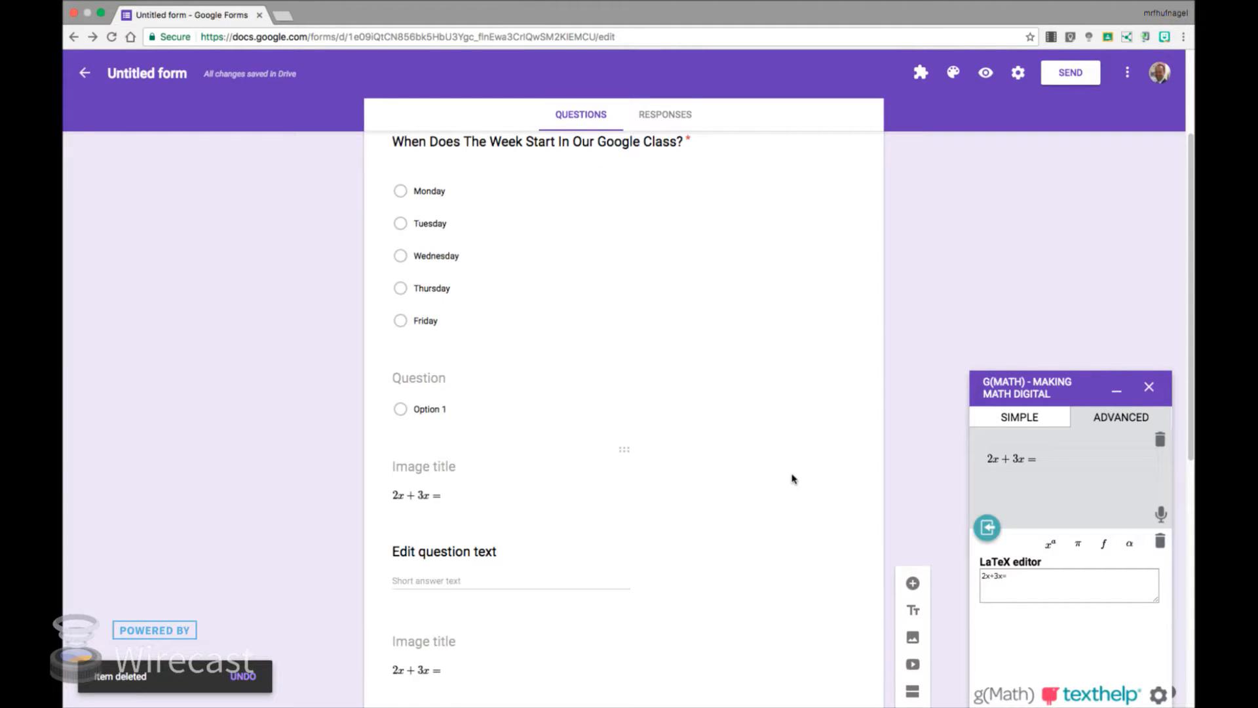
left_click(714, 402)
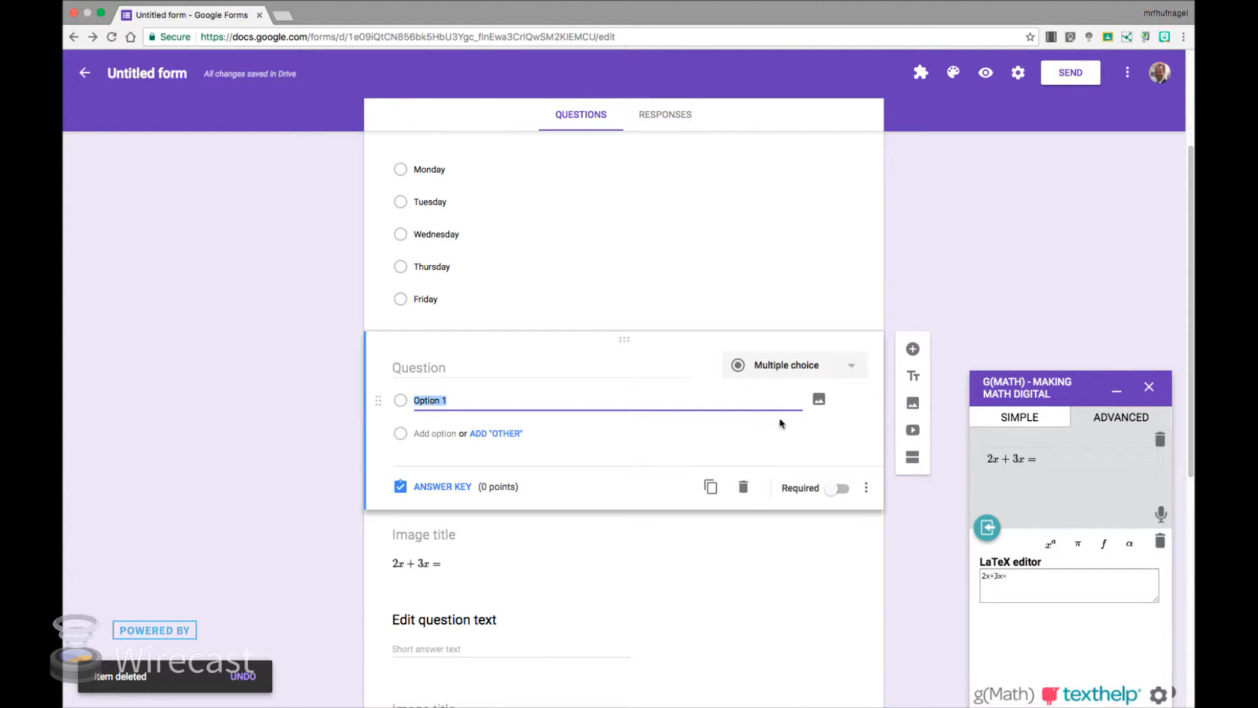
left_click(745, 487)
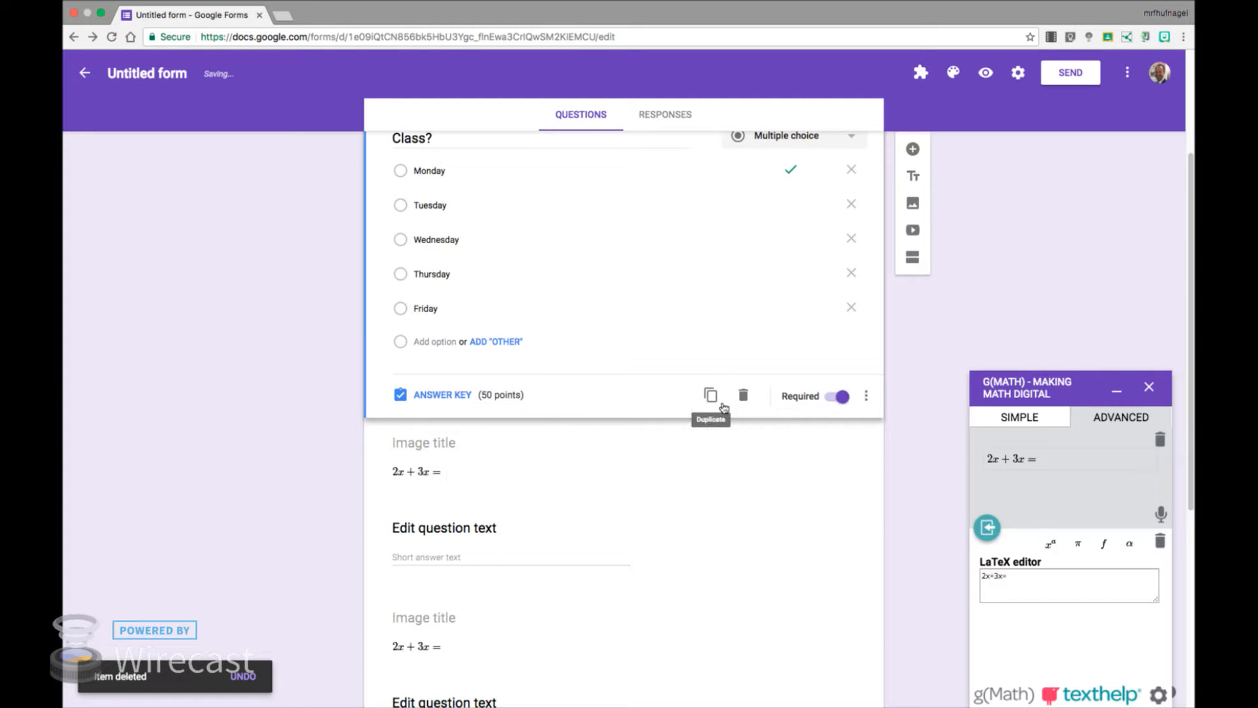
Step: Delete the duplicate 2x+3x= images and "Edit question text" questions between the week-start question and the last equation image
scroll(720, 416, "down", 1)
scroll(720, 416, "down", 3)
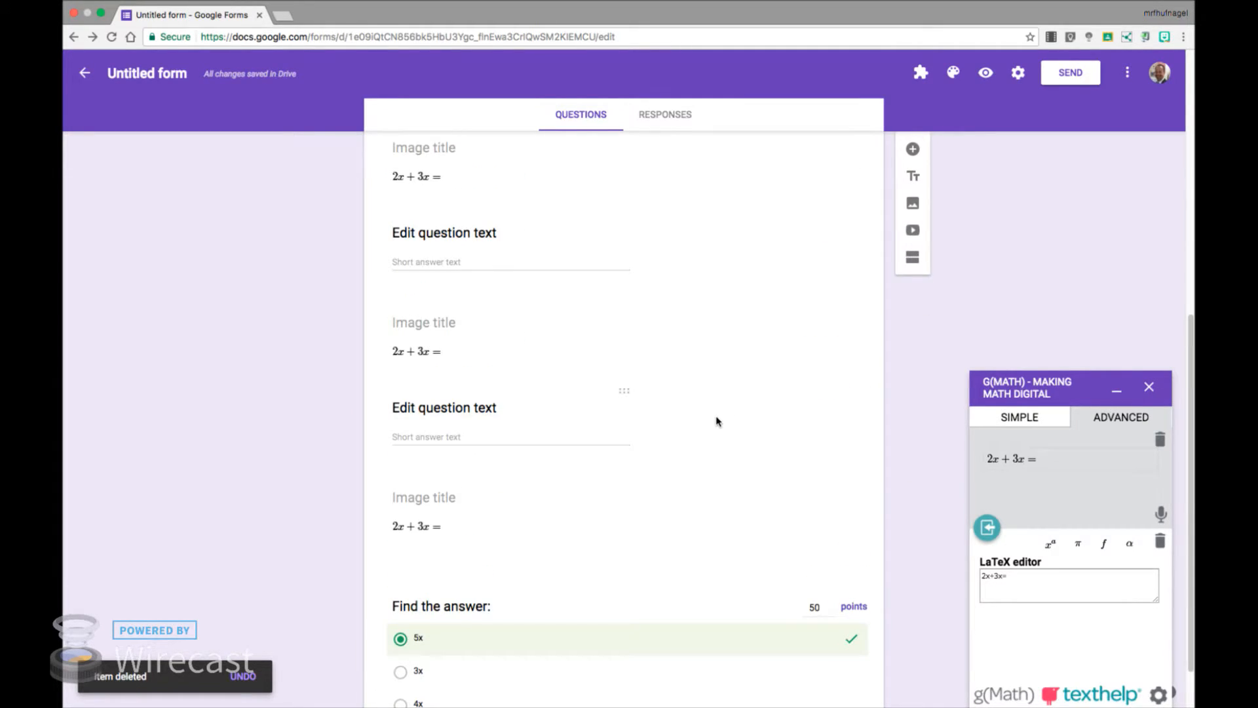
left_click(729, 365)
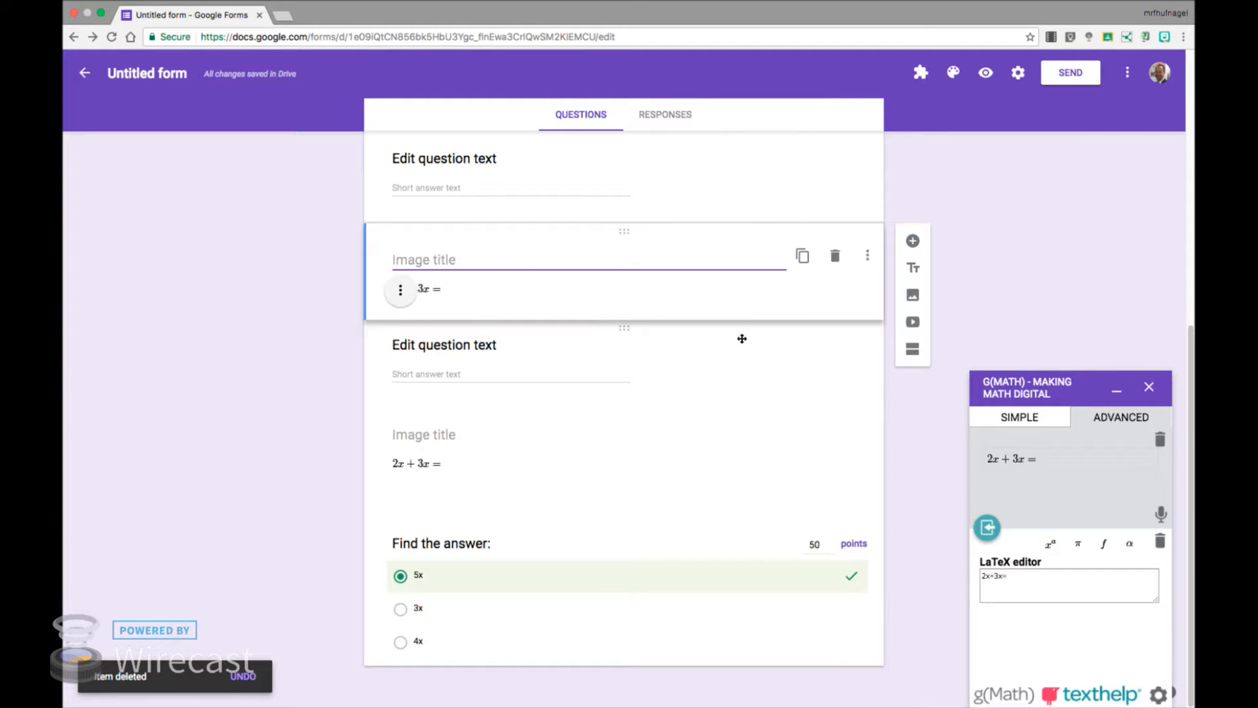
left_click(836, 256)
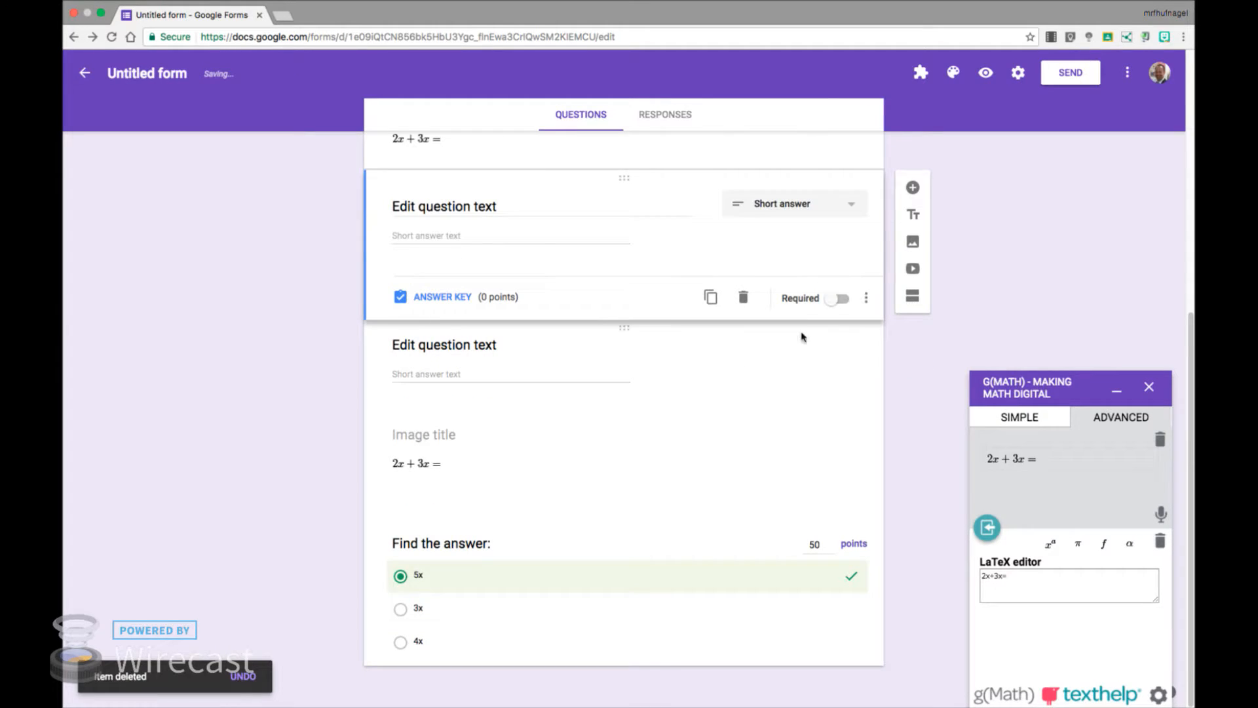
left_click(743, 297)
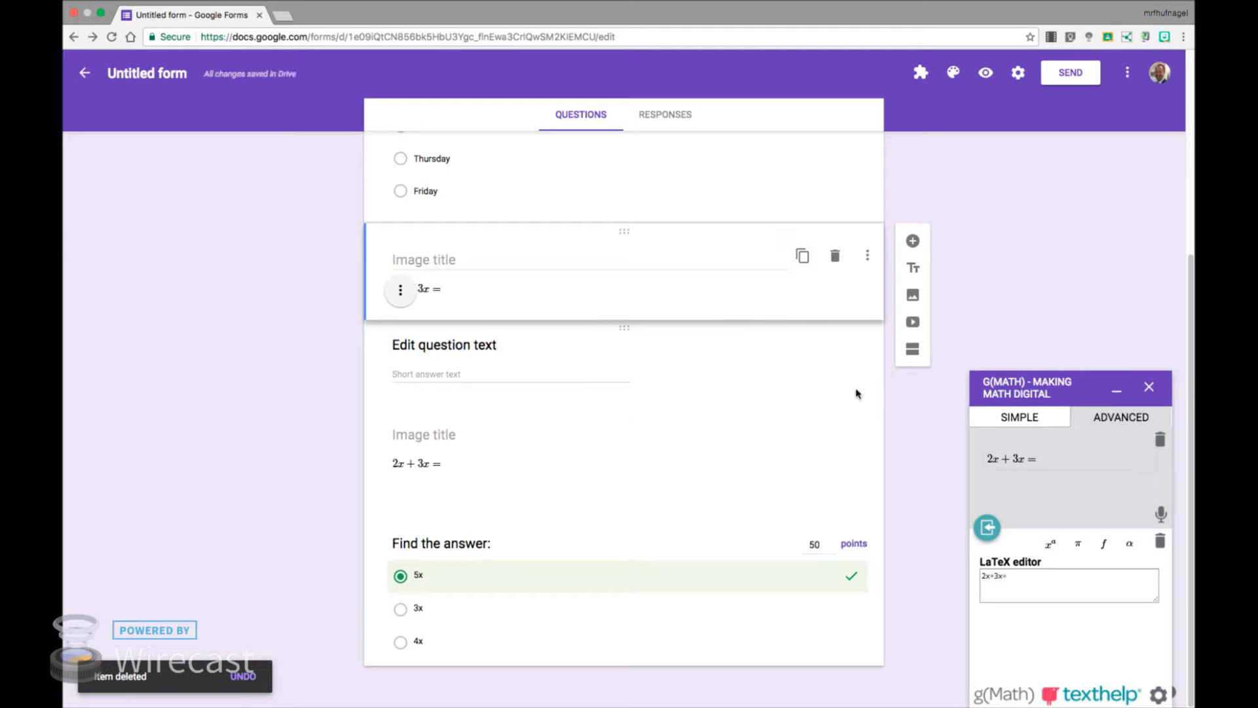
left_click(835, 257)
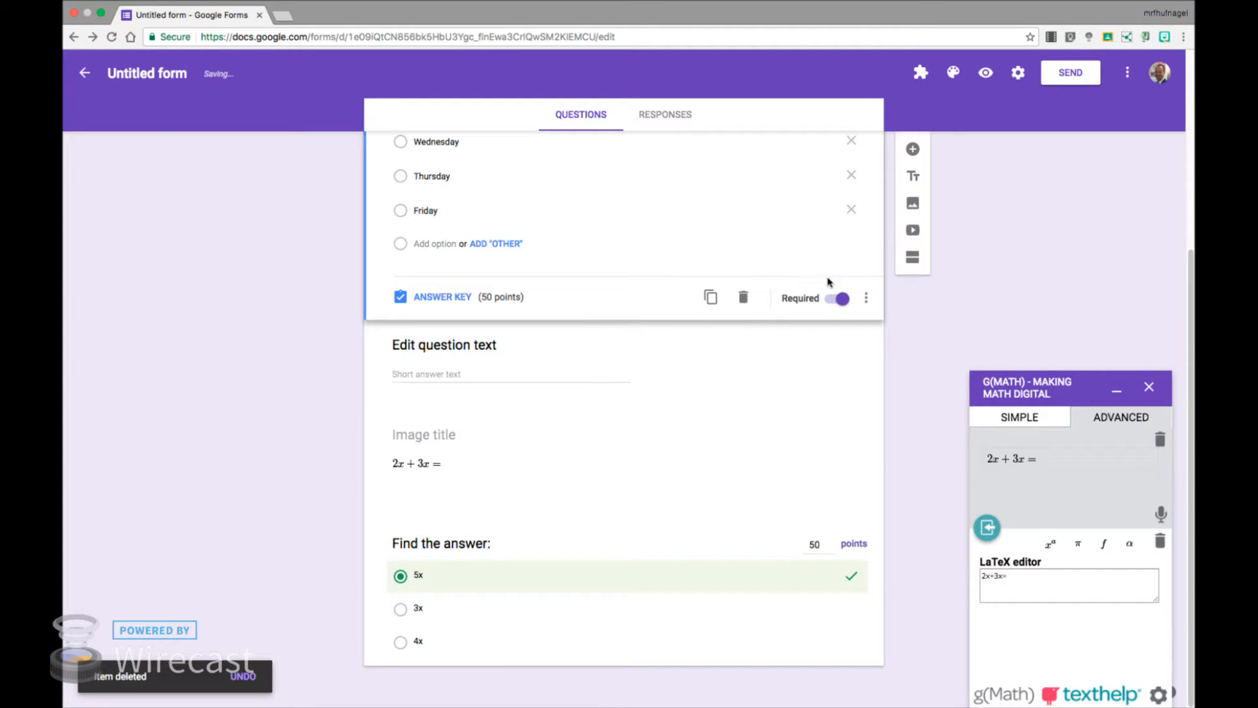
scroll(856, 445, "up", 4)
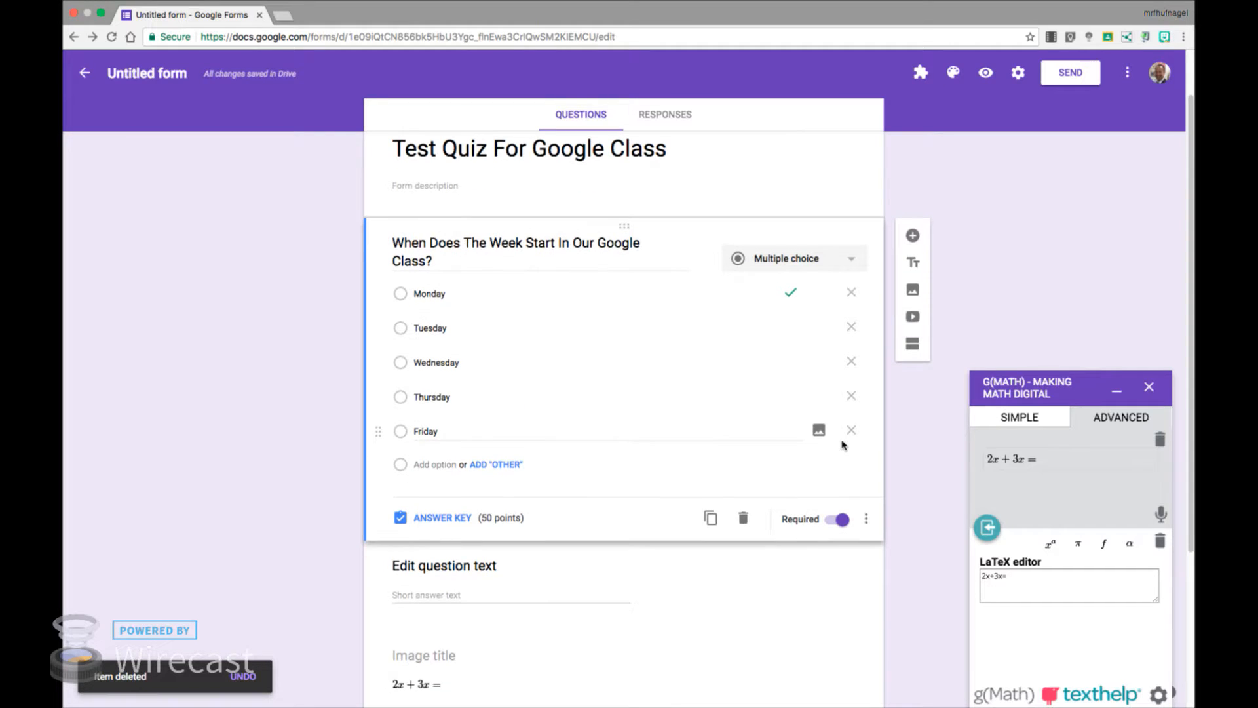
scroll(773, 485, "down", 1)
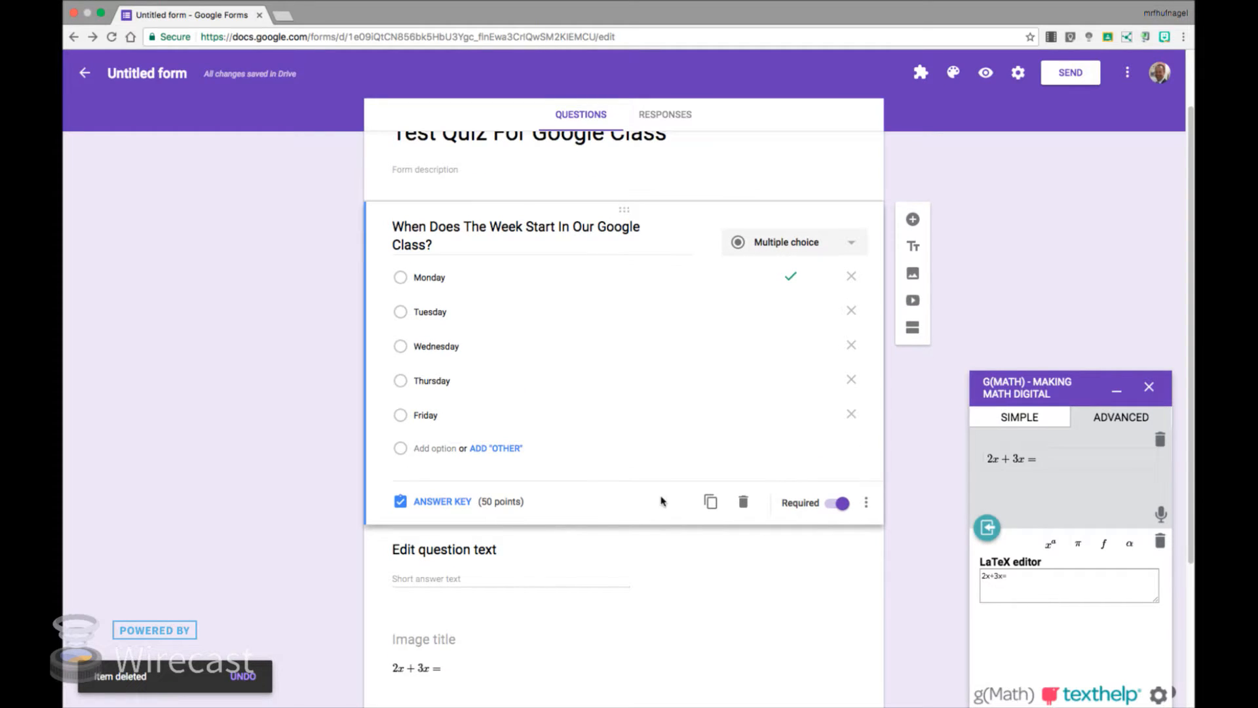
left_click(593, 570)
left_click(744, 568)
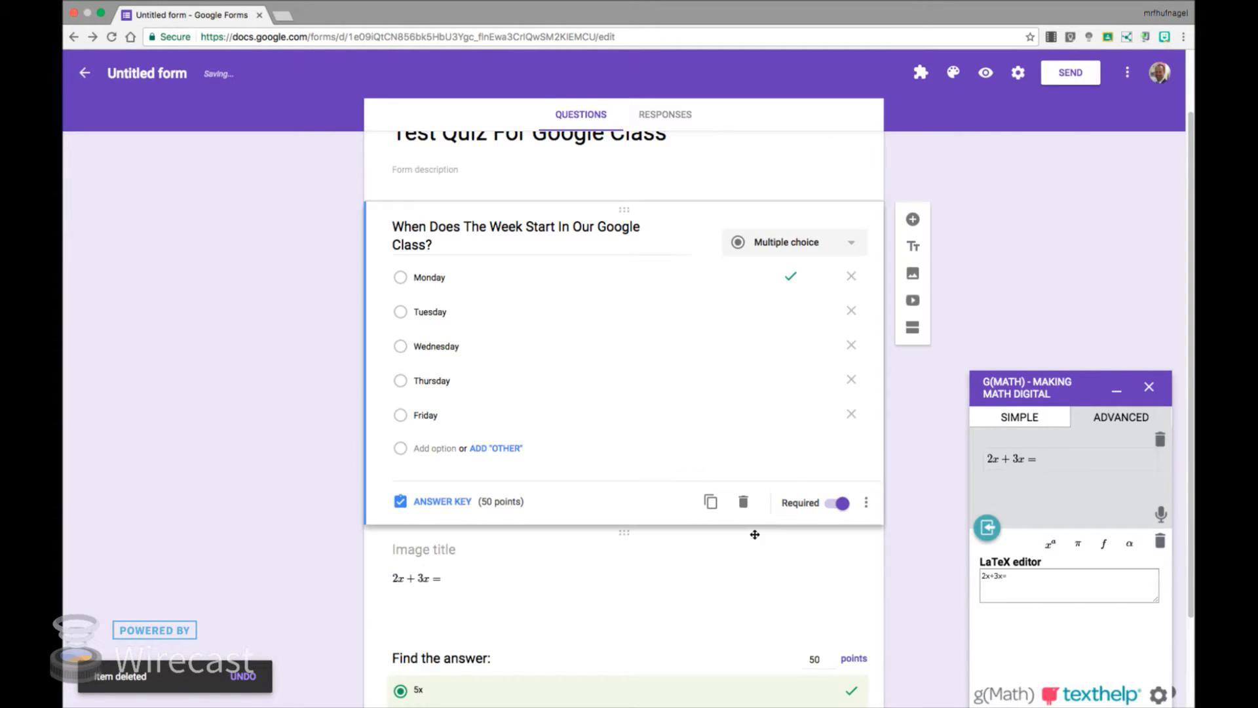
scroll(334, 443, "down", 1)
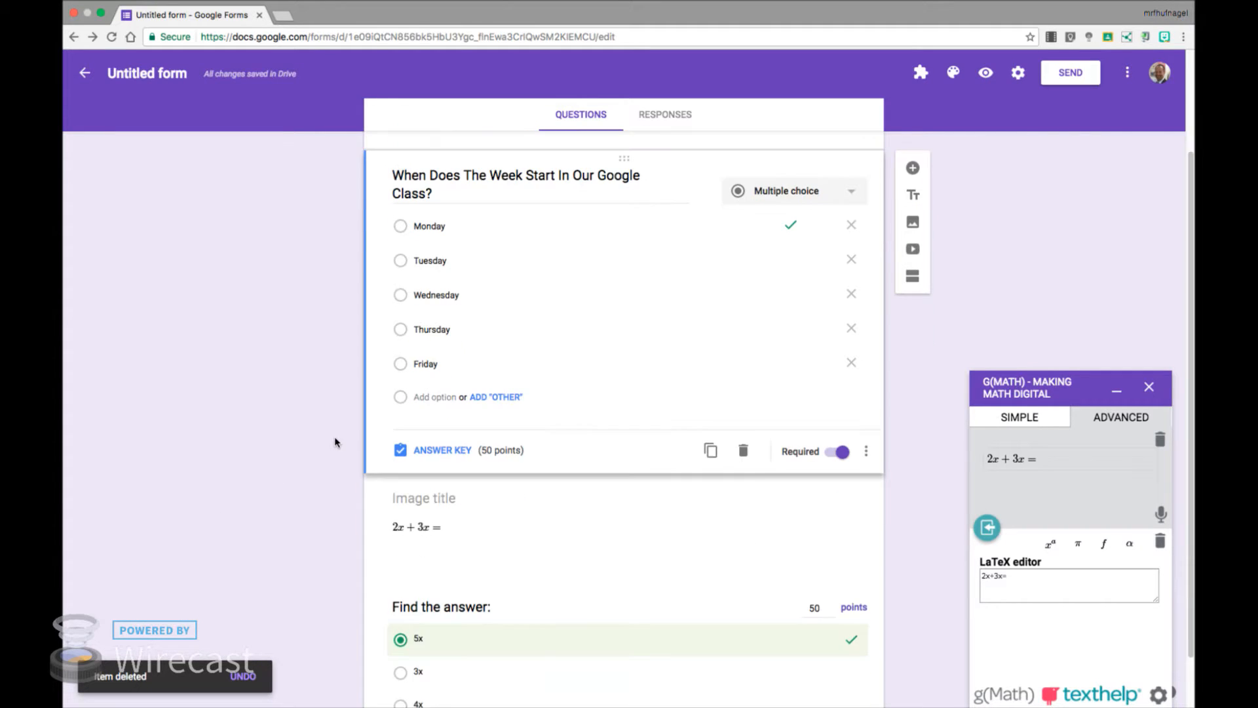
scroll(335, 442, "down", 1)
scroll(335, 442, "up", 2)
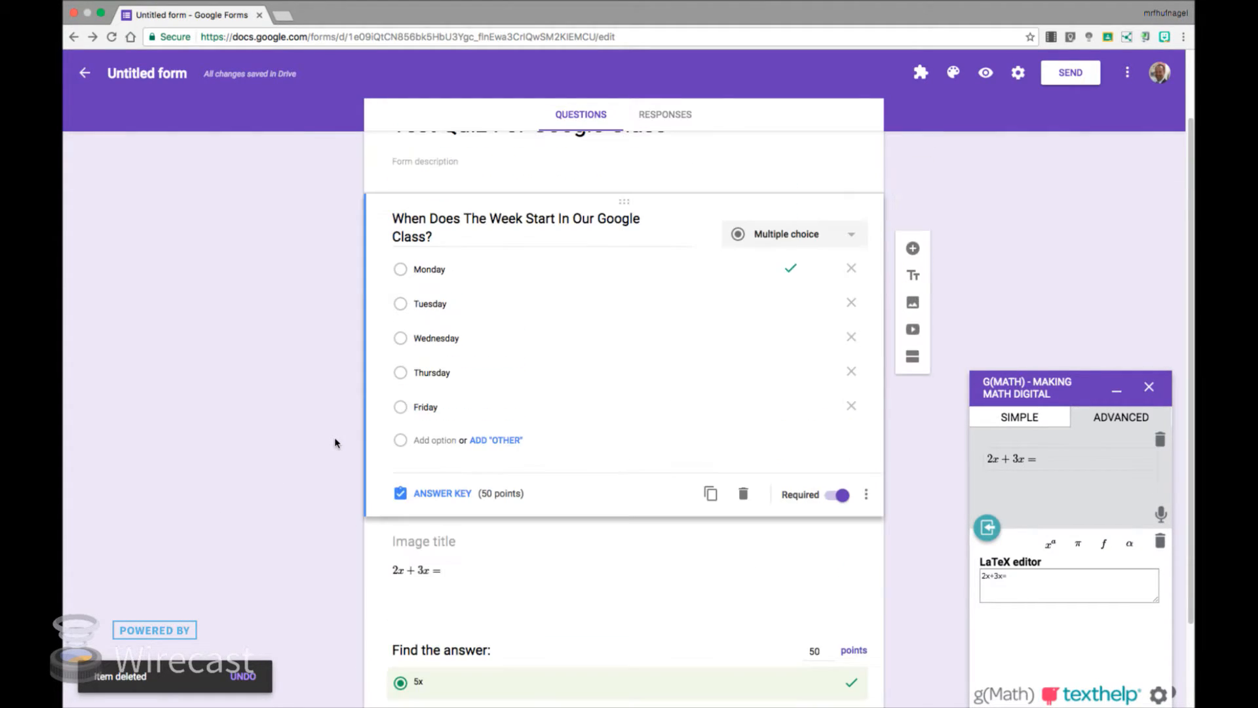
Step: Open the formLimiter limit settings and choose a date and time limit with 01/19/2017 as the closing date
scroll(335, 443, "up", 2)
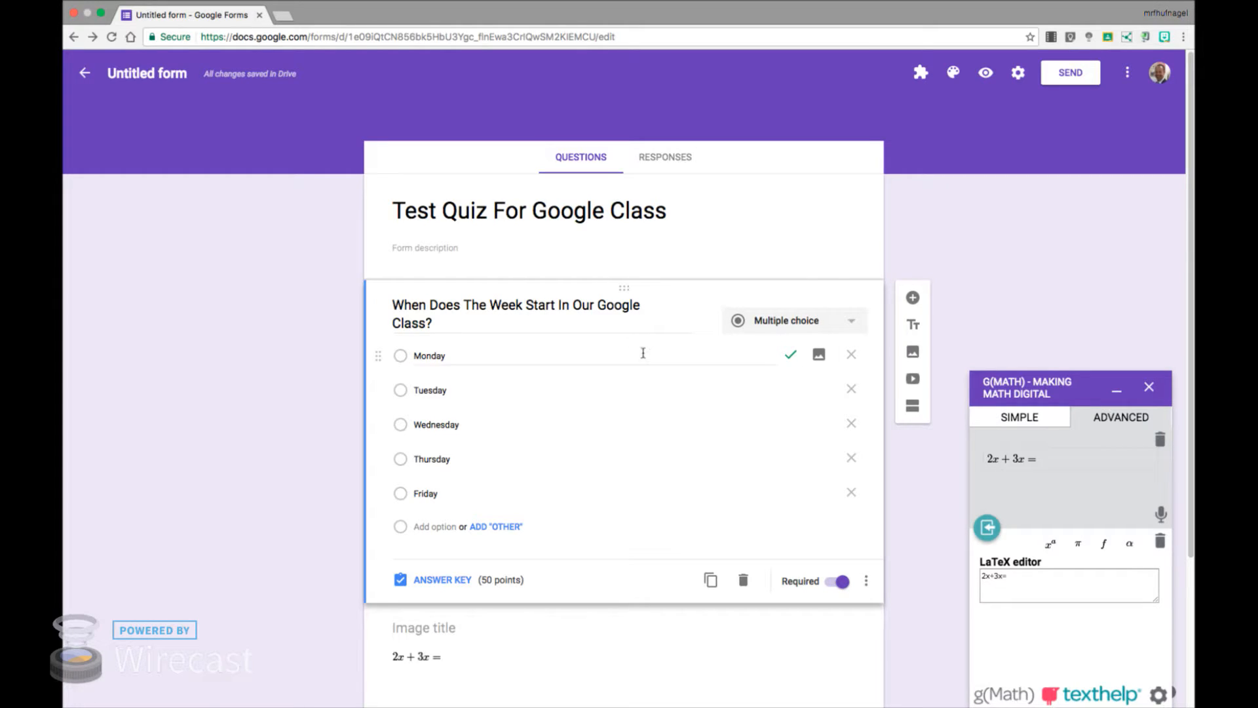
scroll(636, 371, "down", 4)
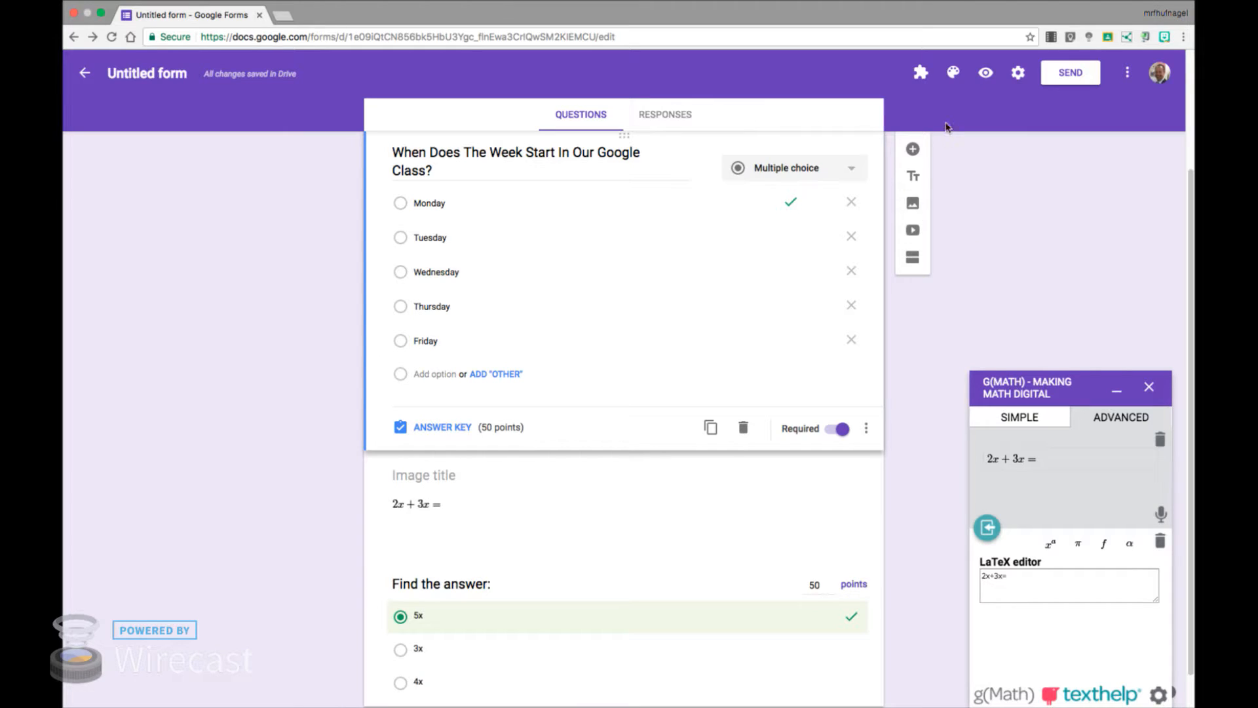
left_click(924, 79)
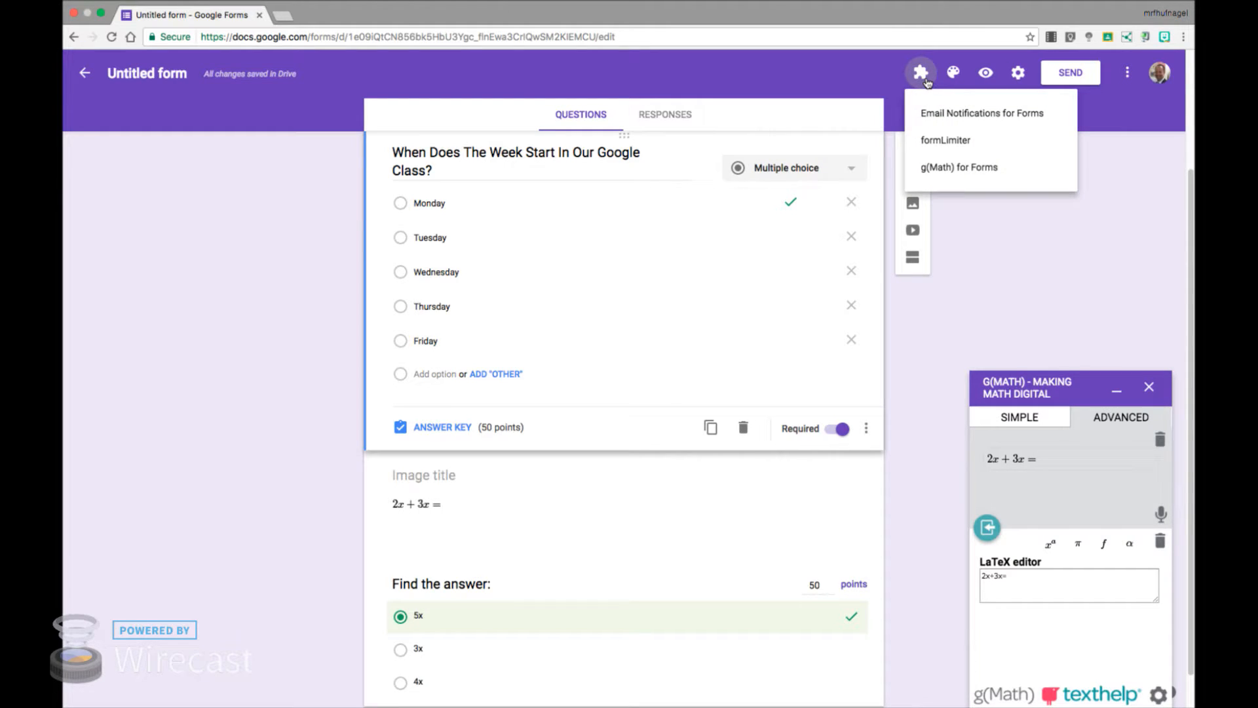
left_click(951, 141)
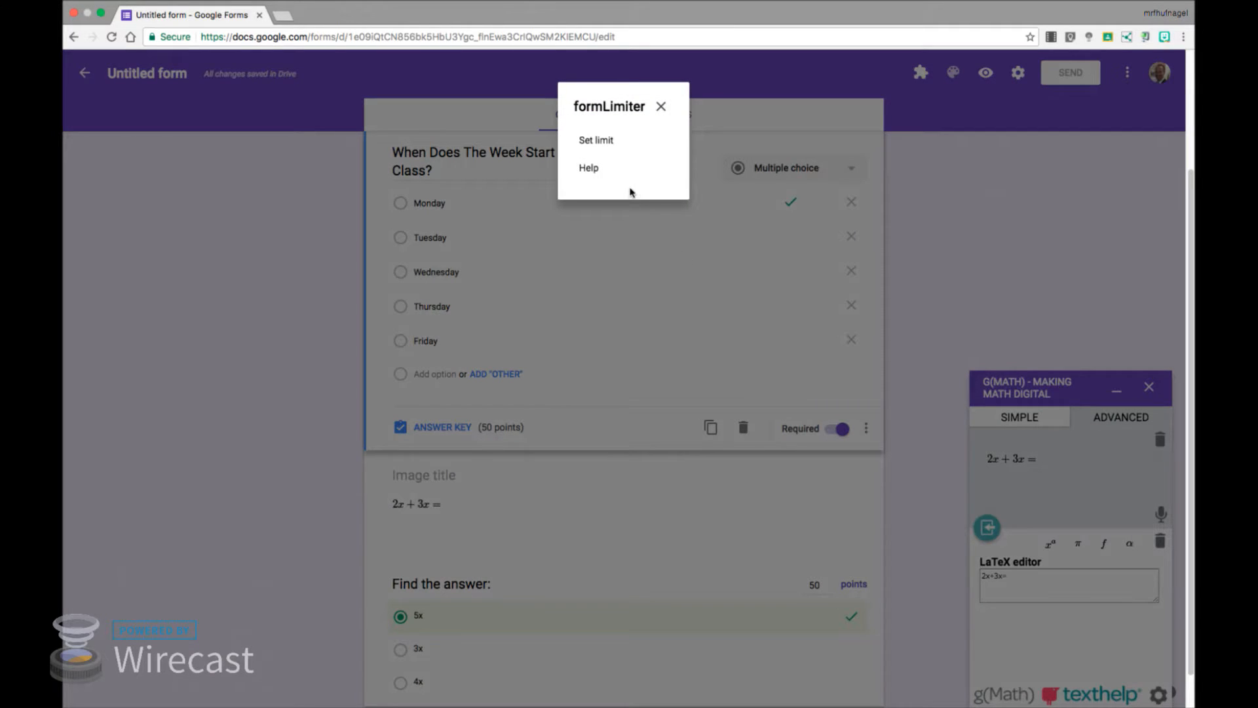
left_click(605, 140)
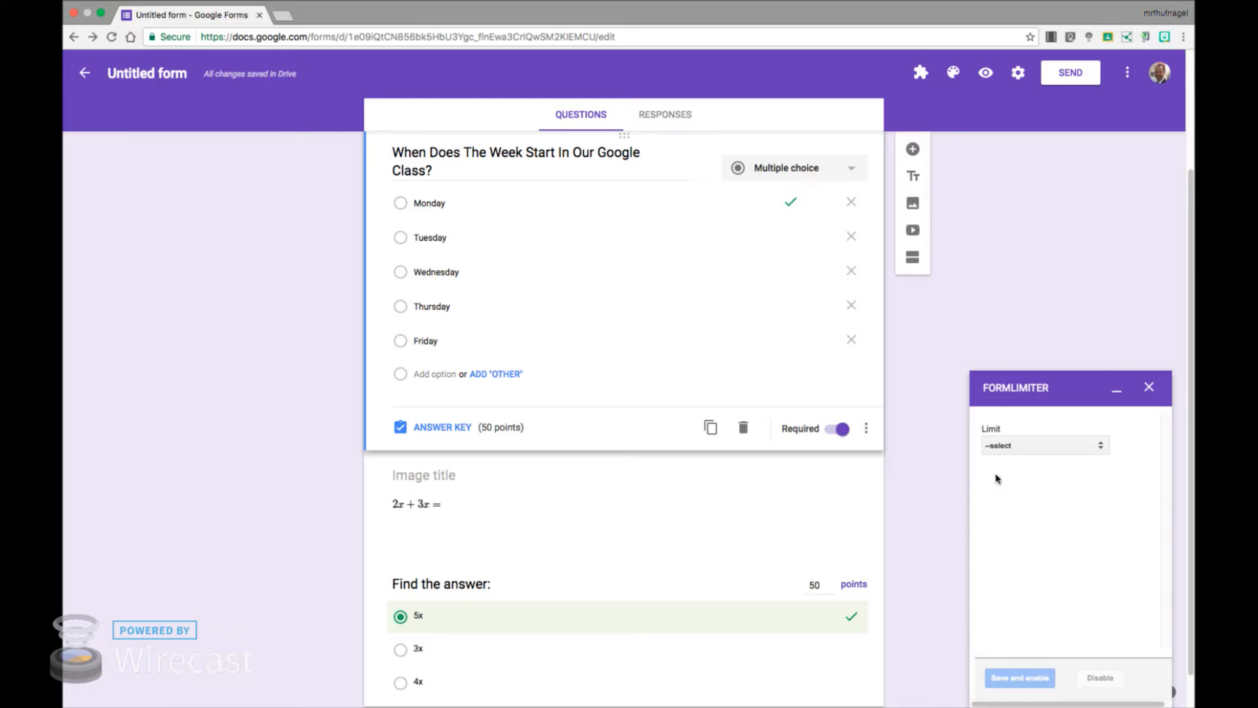
left_click(1021, 451)
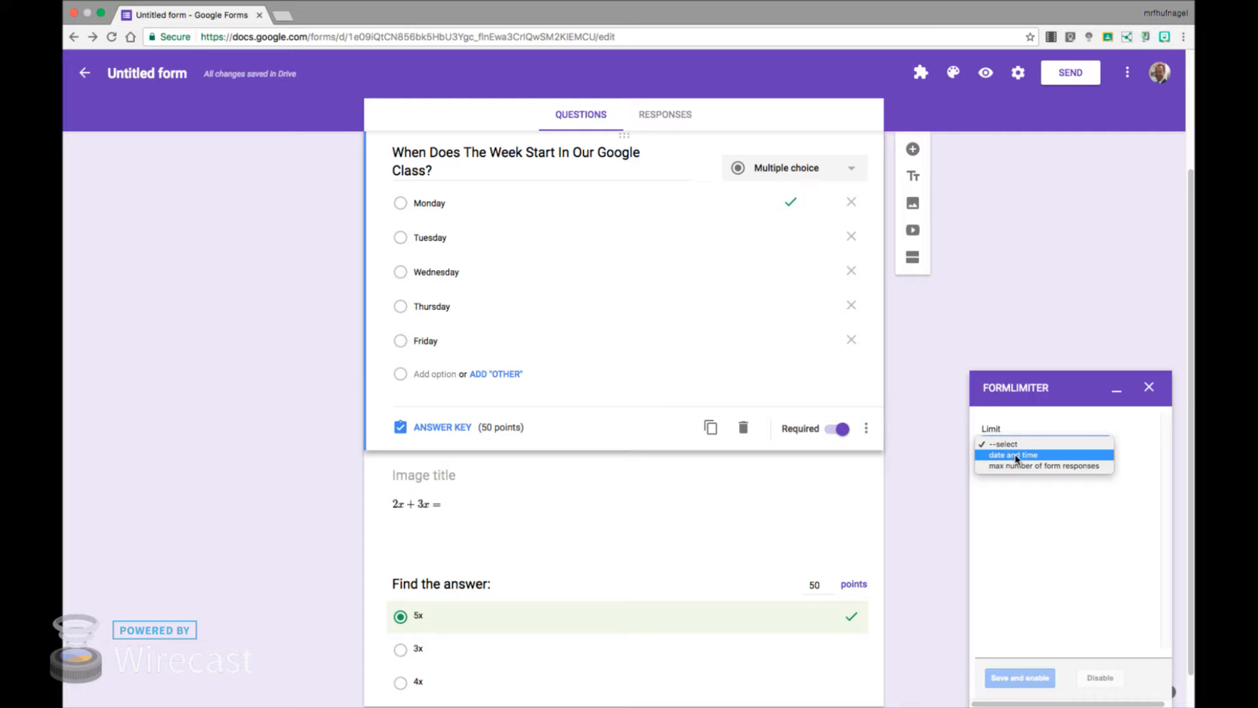
left_click(1016, 455)
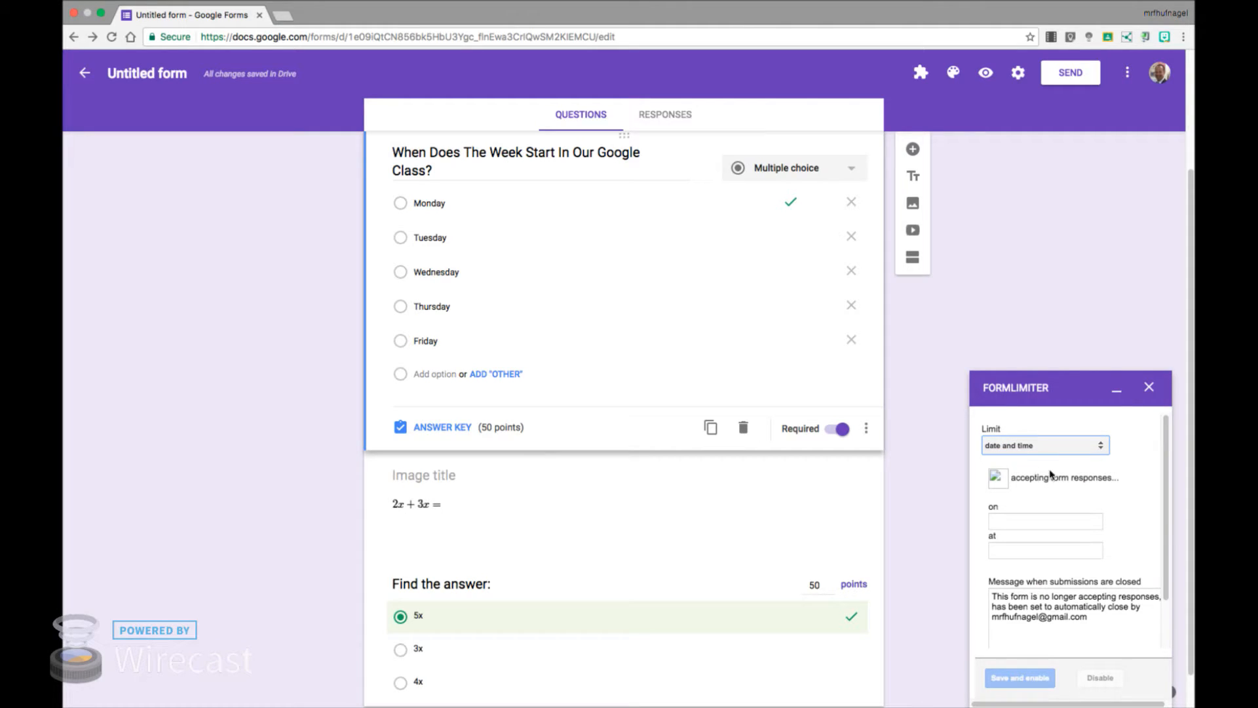
left_click(1016, 522)
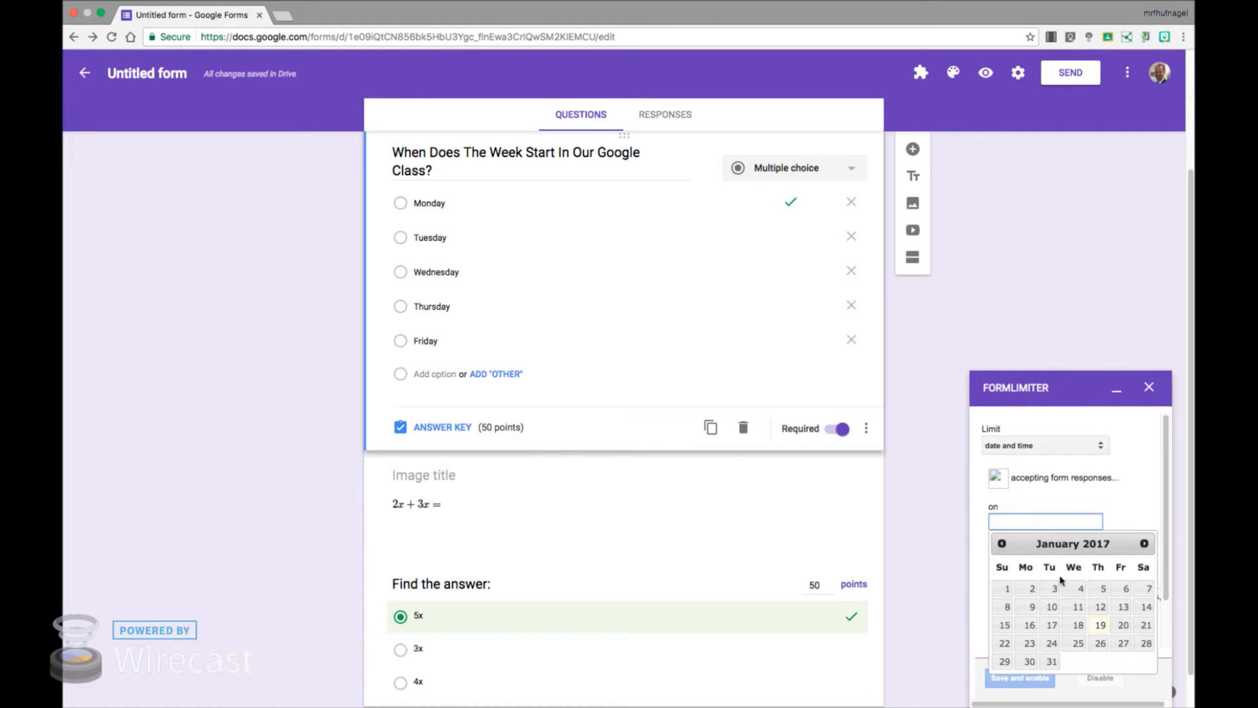
left_click(1101, 626)
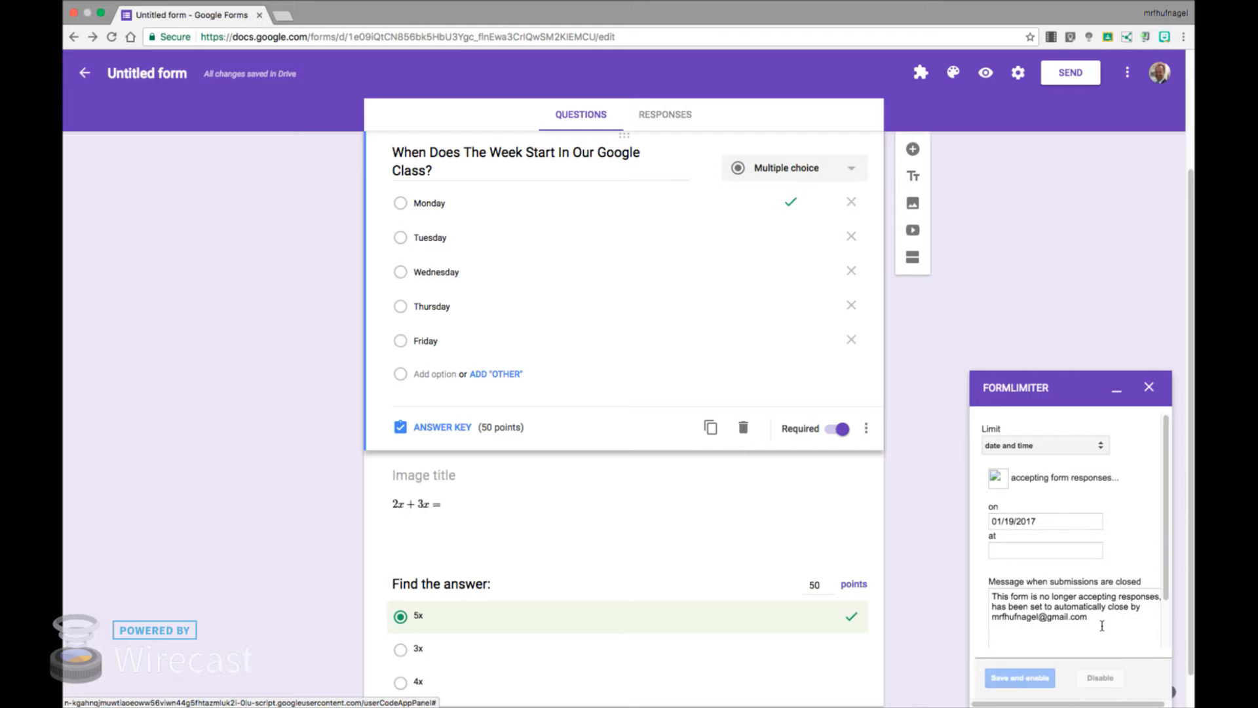
left_click(1029, 550)
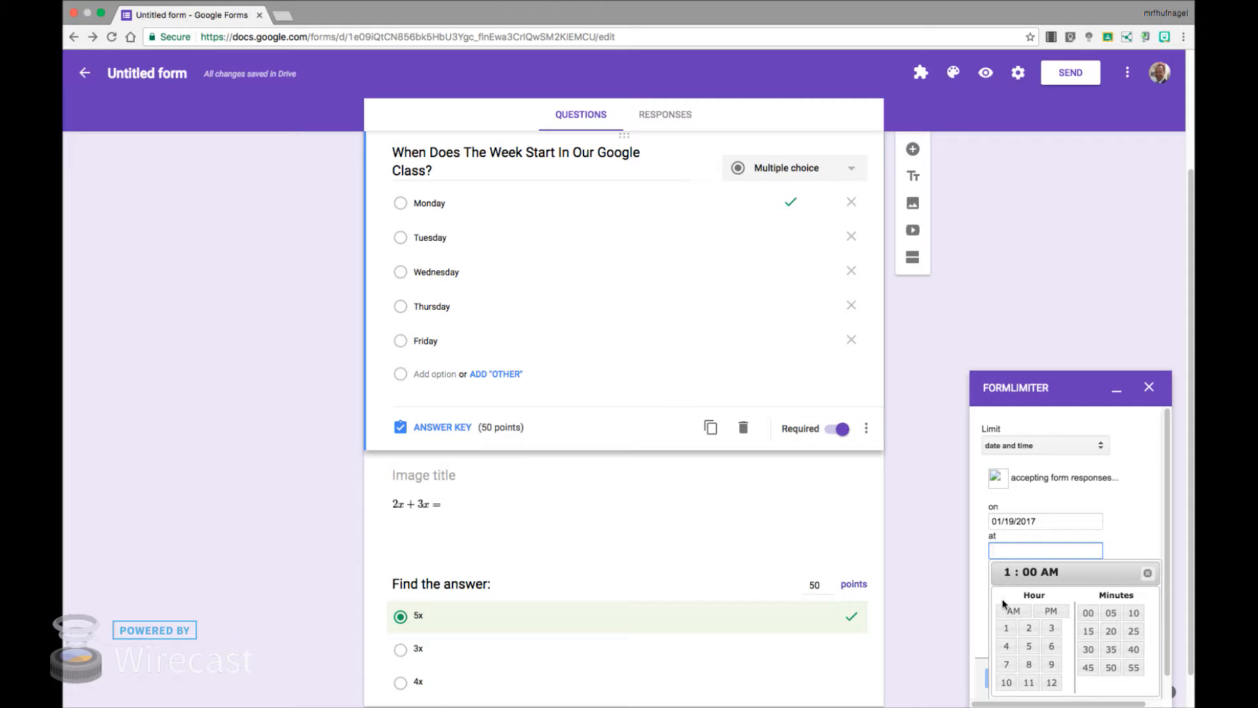
left_click(1008, 647)
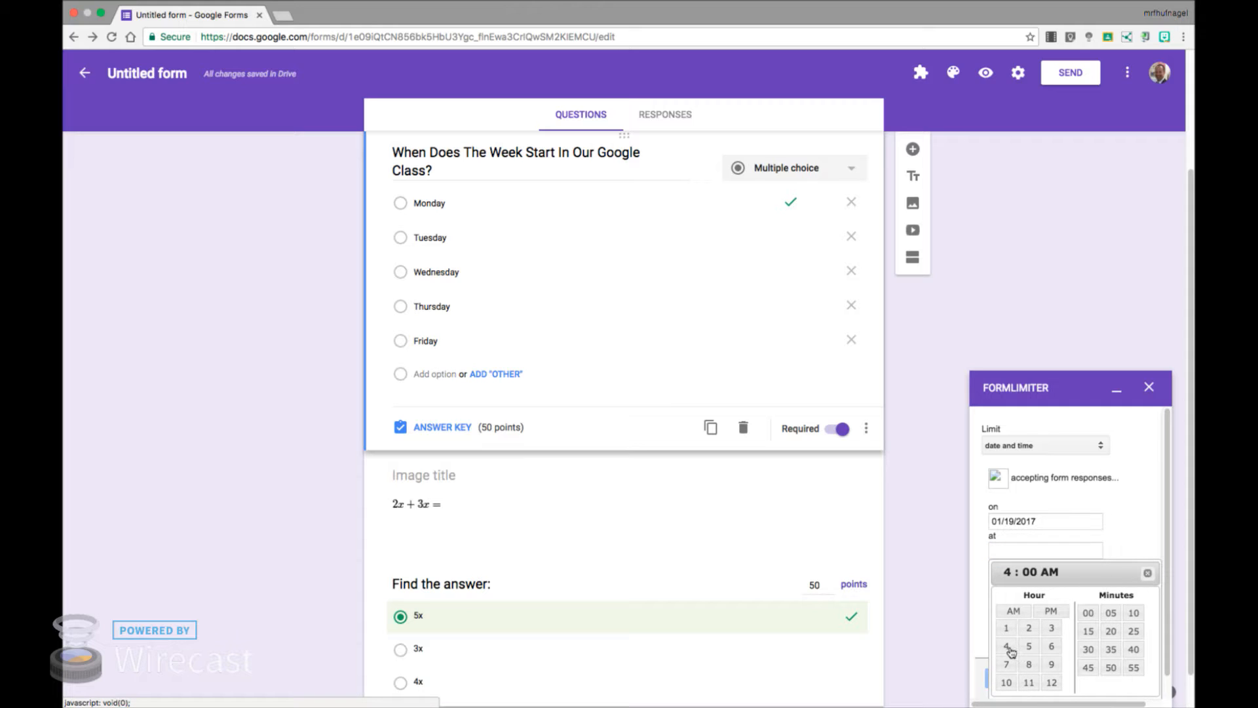
left_click(1132, 650)
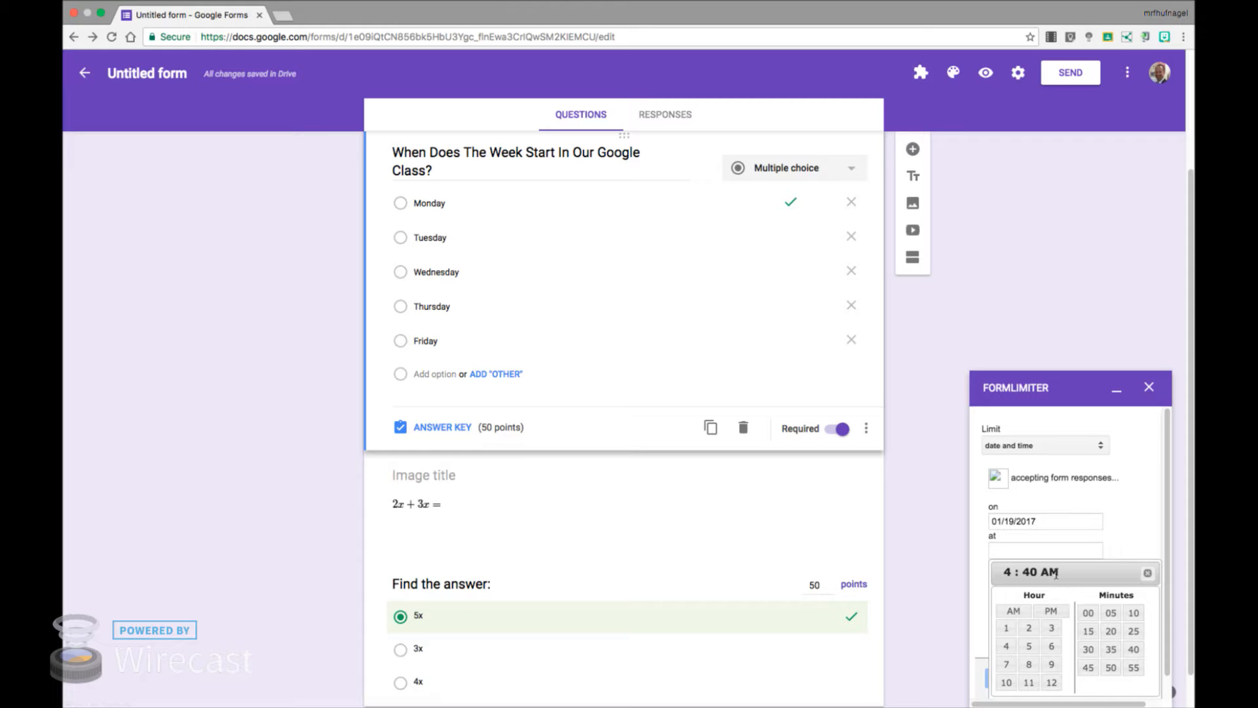
left_click(1051, 610)
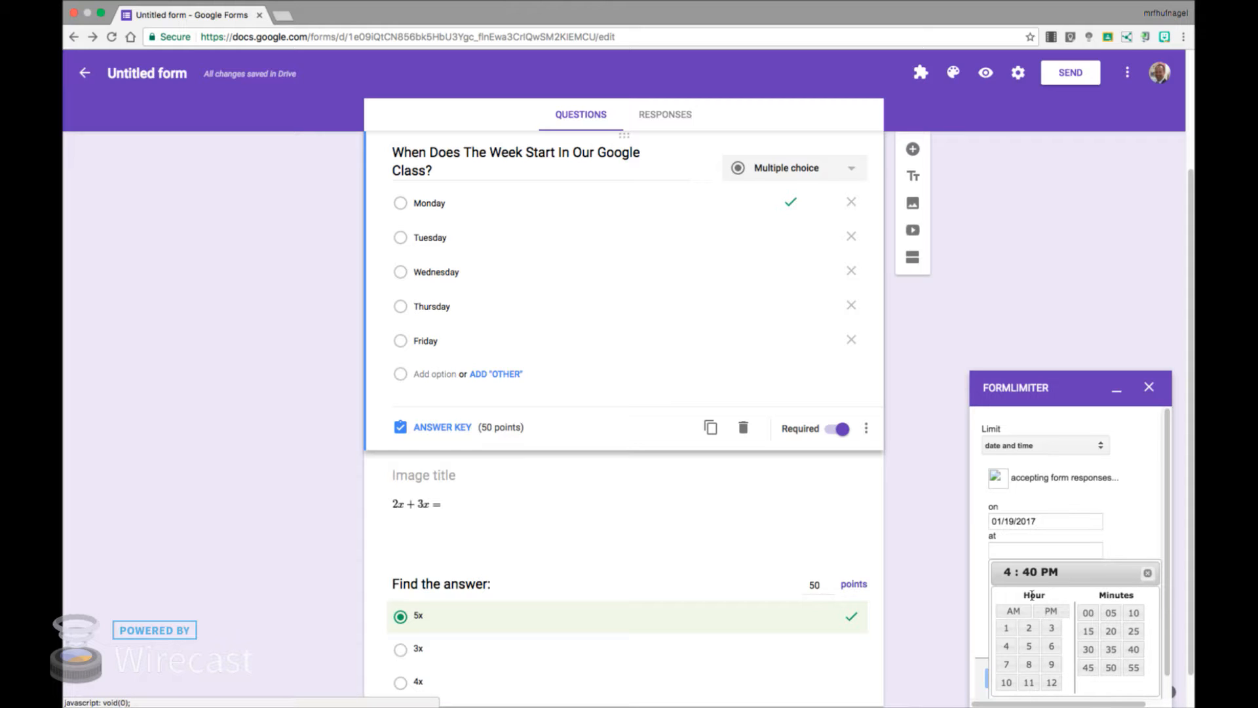
left_click(1137, 537)
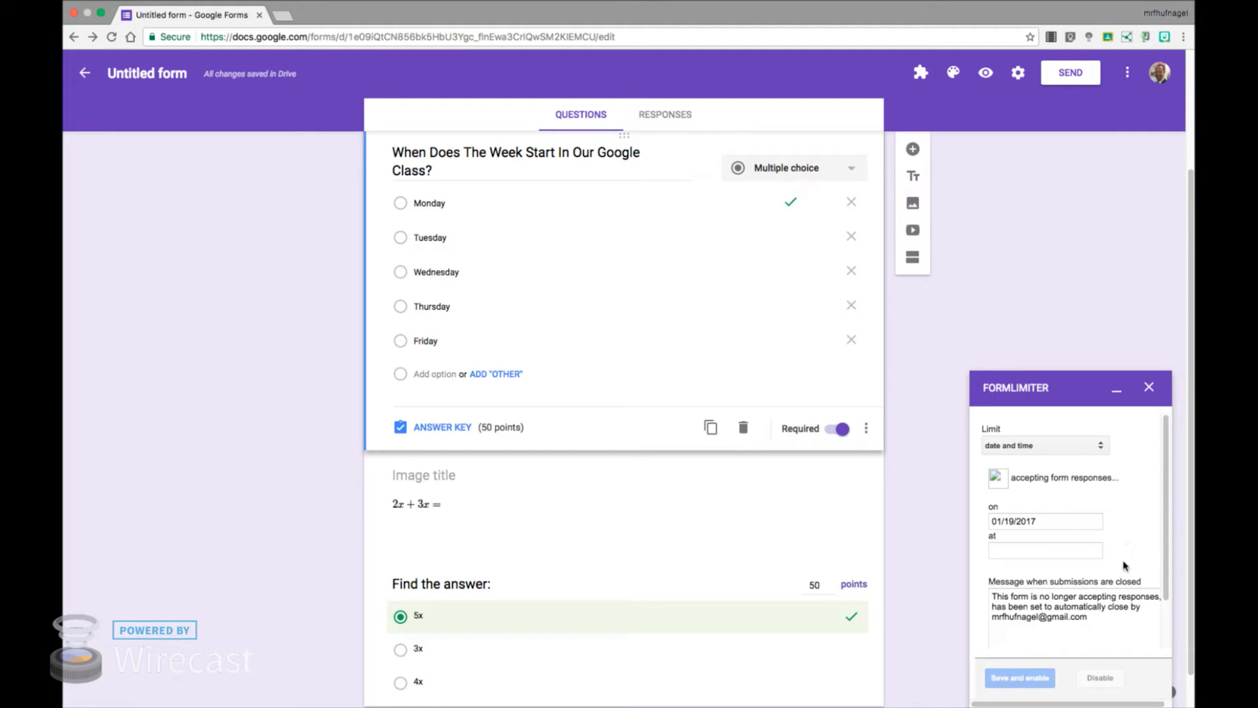
Step: Set the form's closing time to 4:40 PM, then save and enable the date and time limit
scroll(1096, 587, "down", 1)
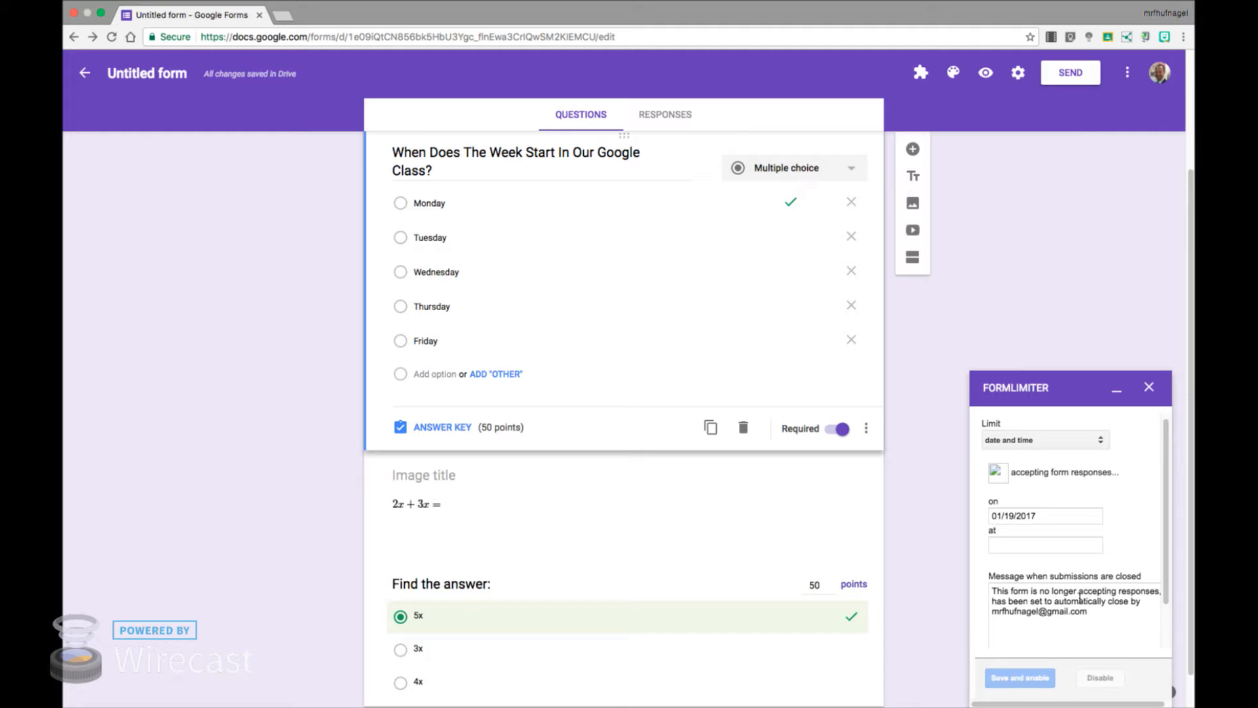
left_click(1020, 544)
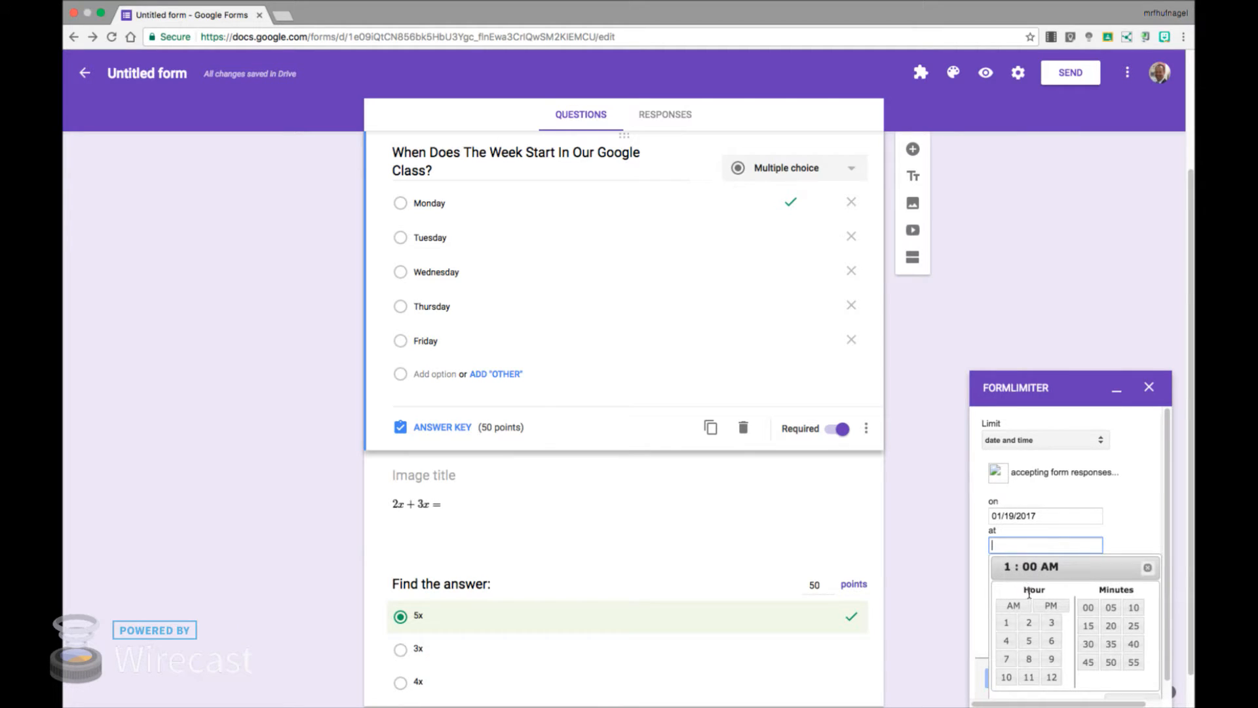
left_click(1049, 613)
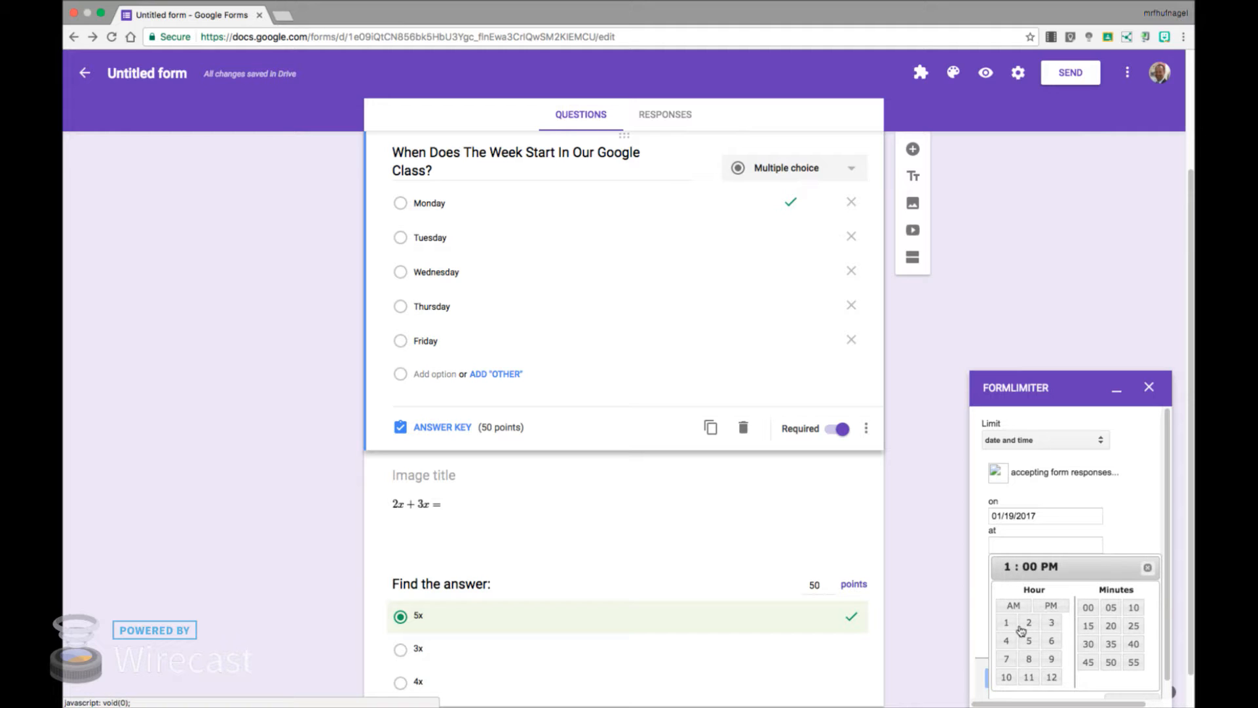
left_click(1006, 641)
left_click(1134, 649)
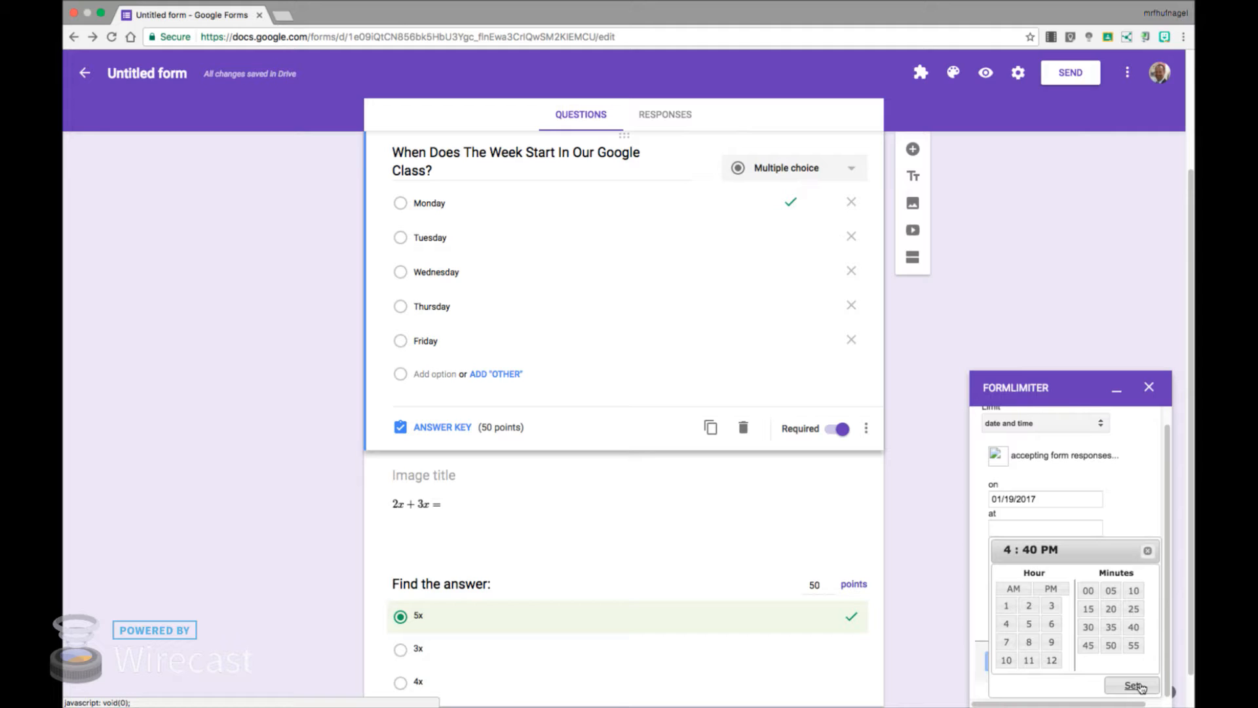
left_click(1134, 686)
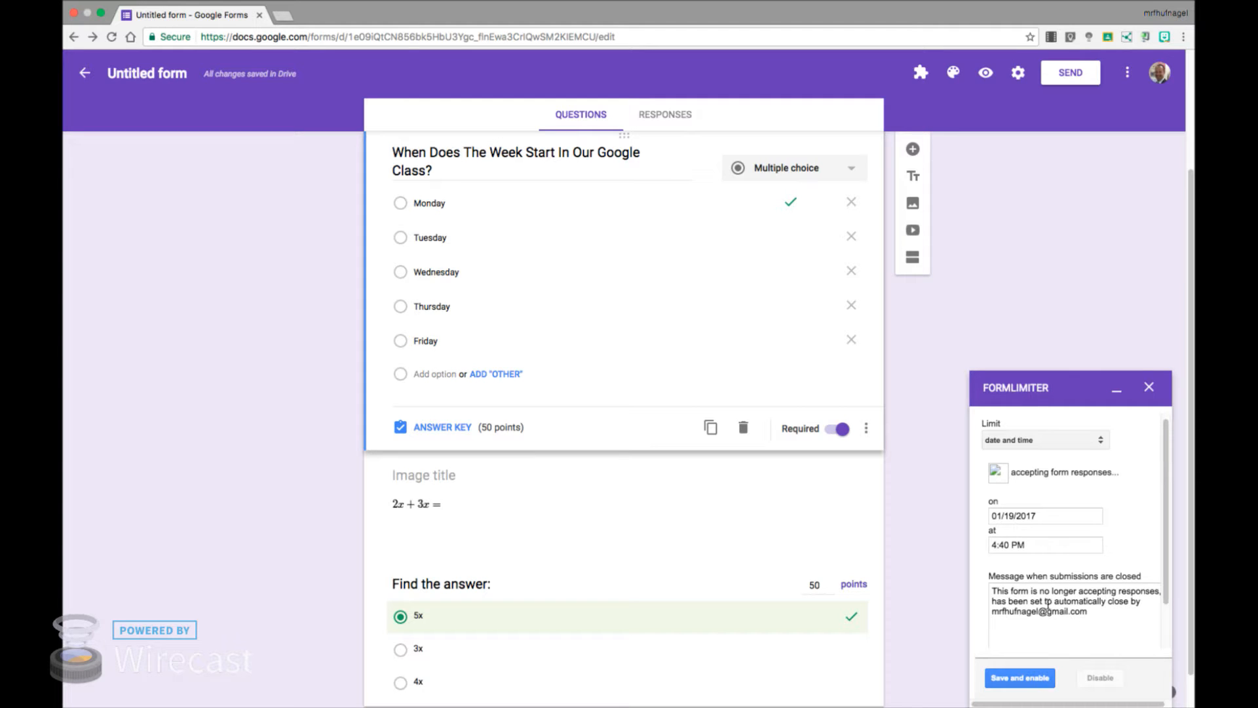
left_click(1027, 684)
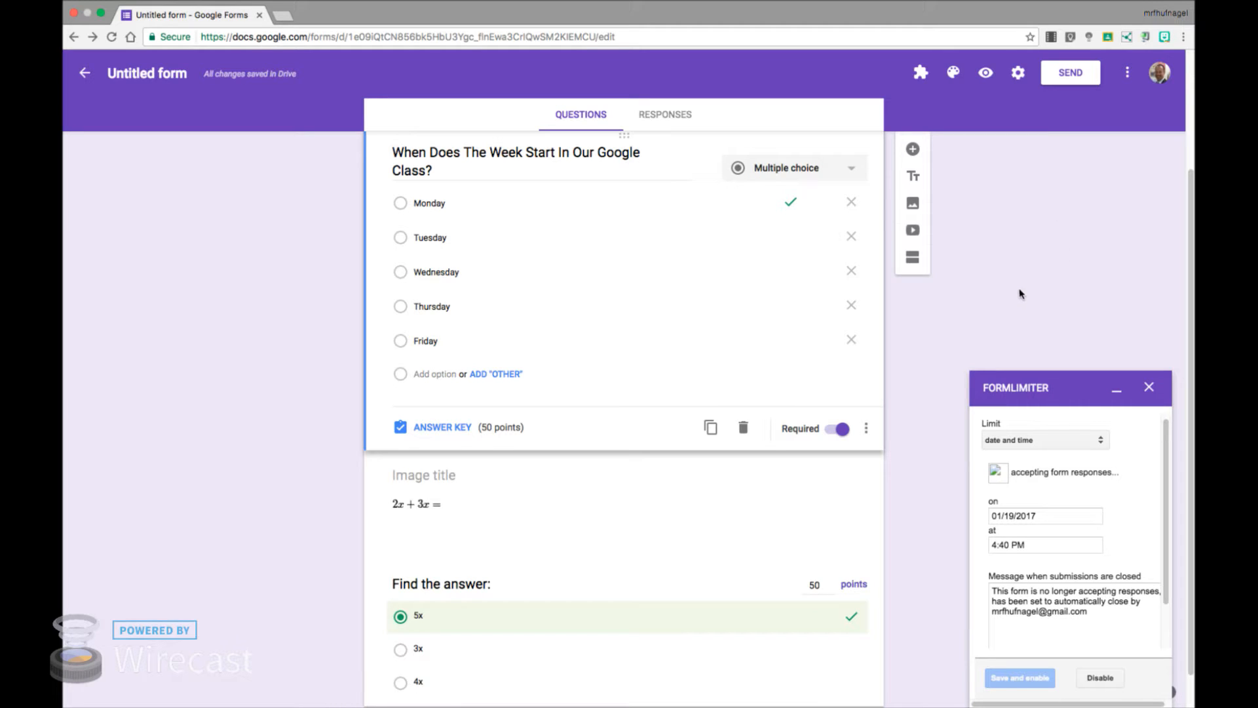
Step: Change the formLimiter limit to the max number of form responses, set it to 20, and save and enable it
scroll(1009, 303, "down", 1)
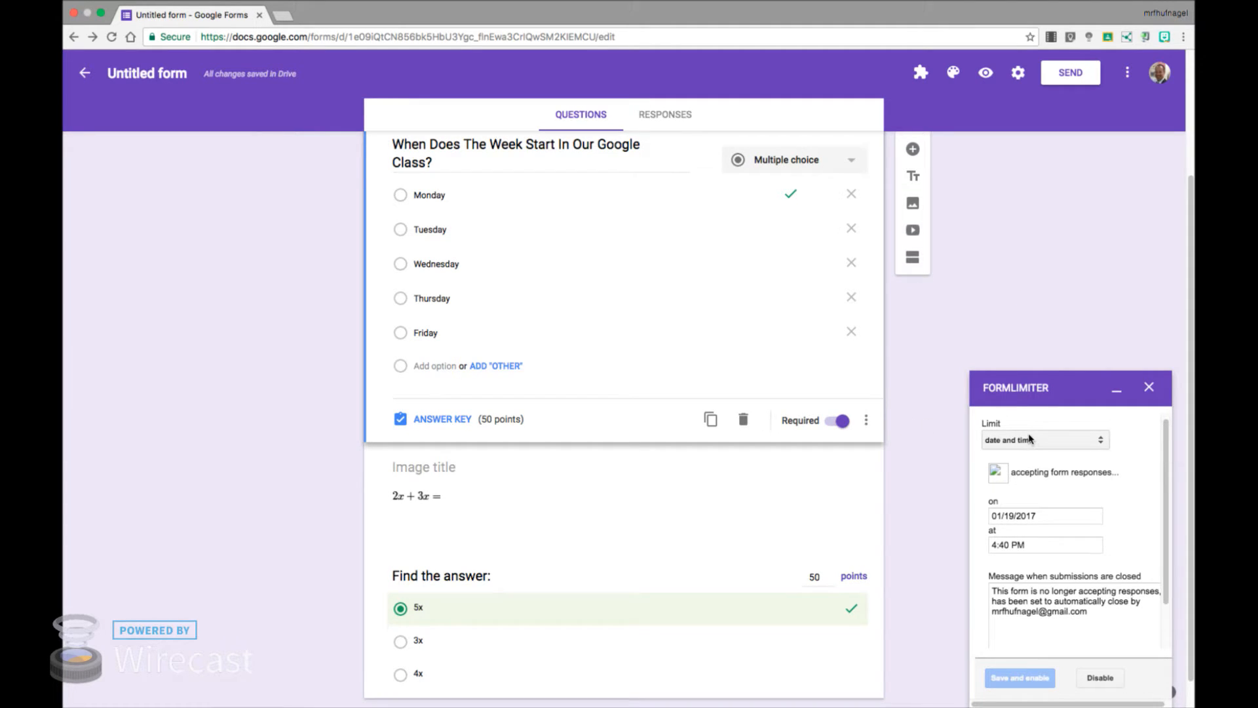
left_click(1030, 438)
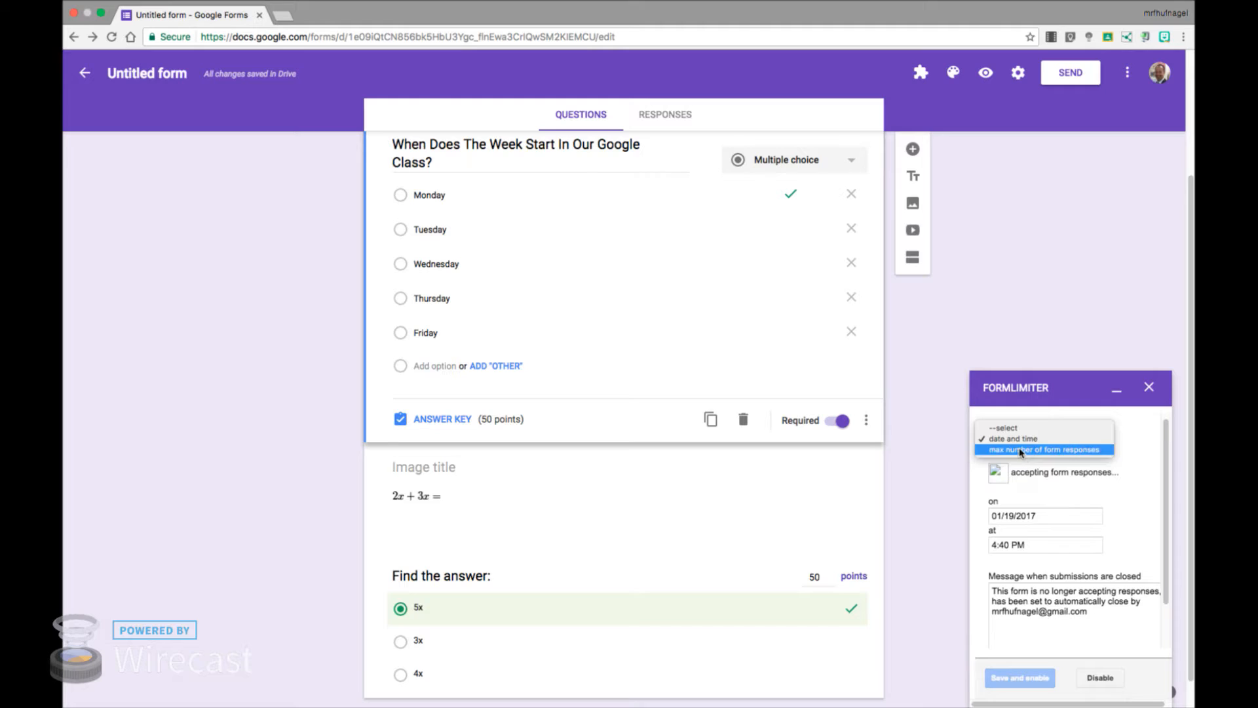
left_click(1042, 448)
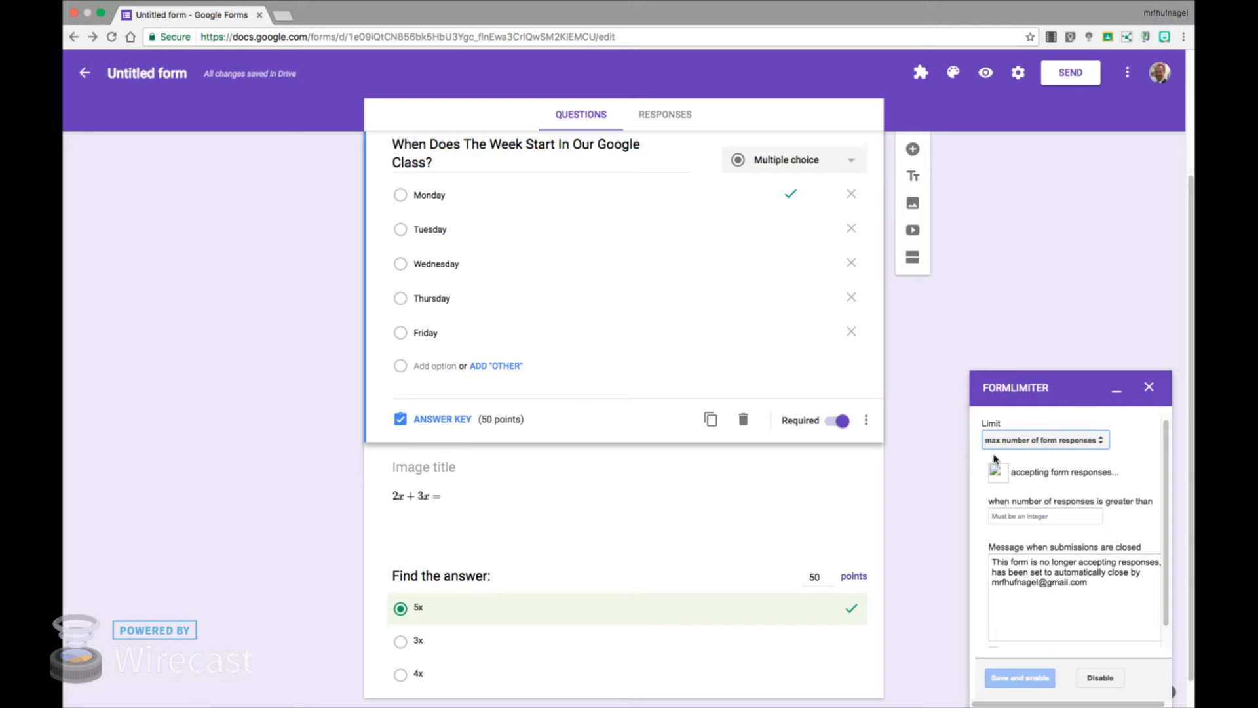
left_click(995, 515)
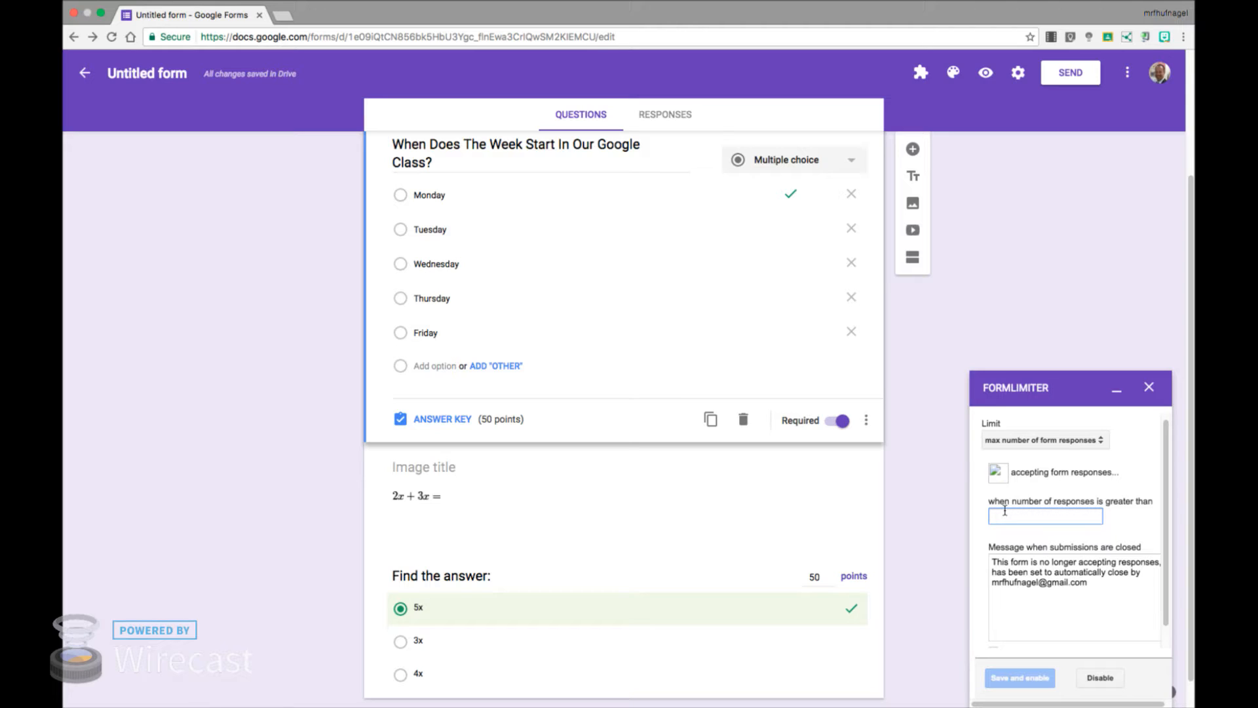
type("20")
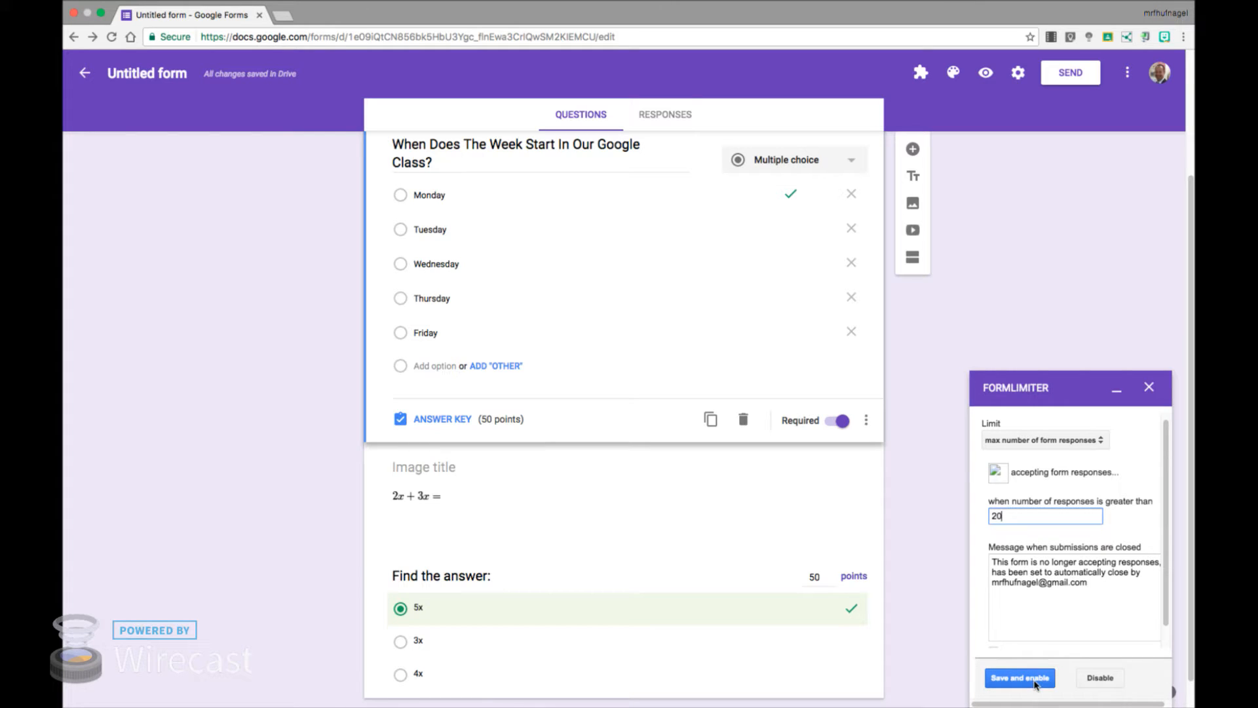
left_click(1020, 678)
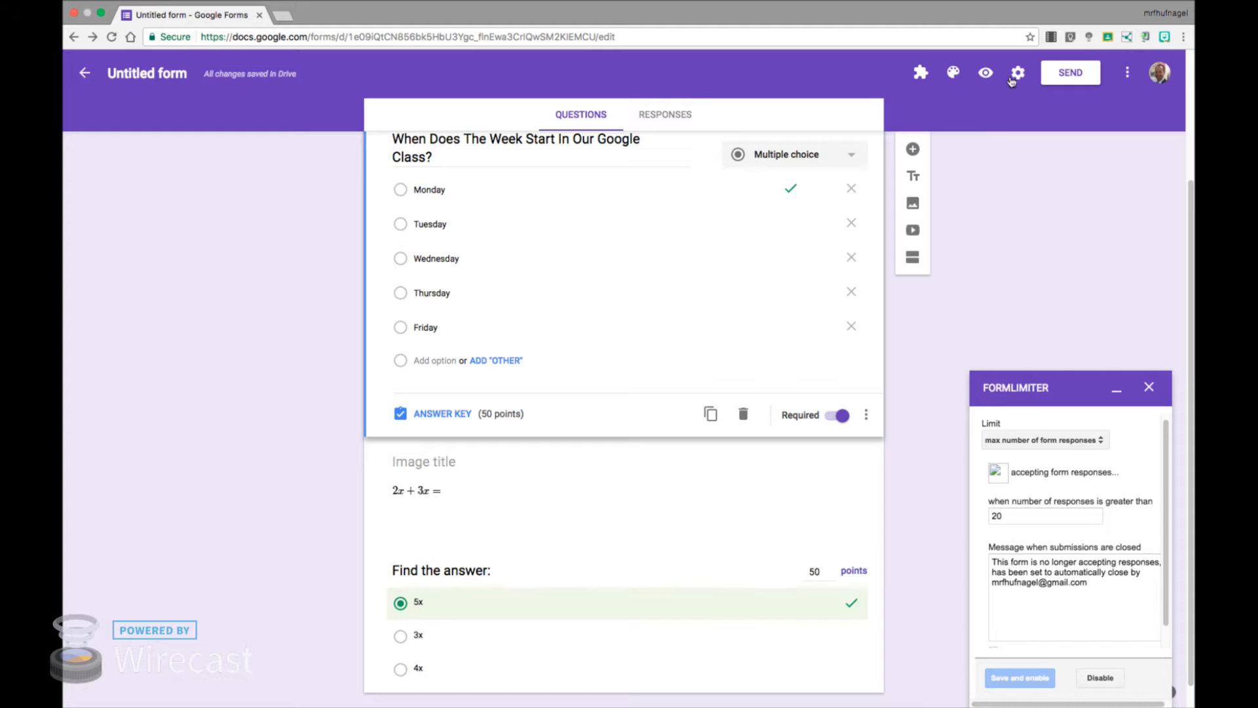
Step: Turn on Collect email address and Limit to 1 response in the form's general settings and save them
left_click(1016, 74)
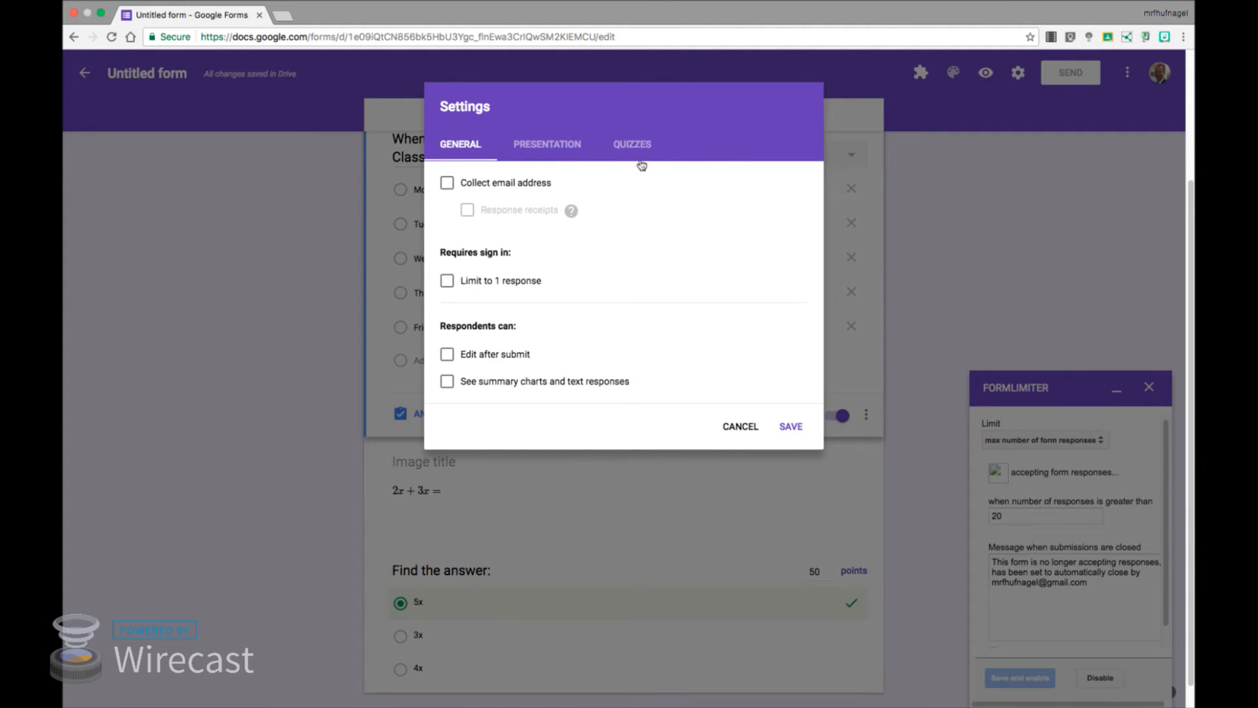
left_click(447, 186)
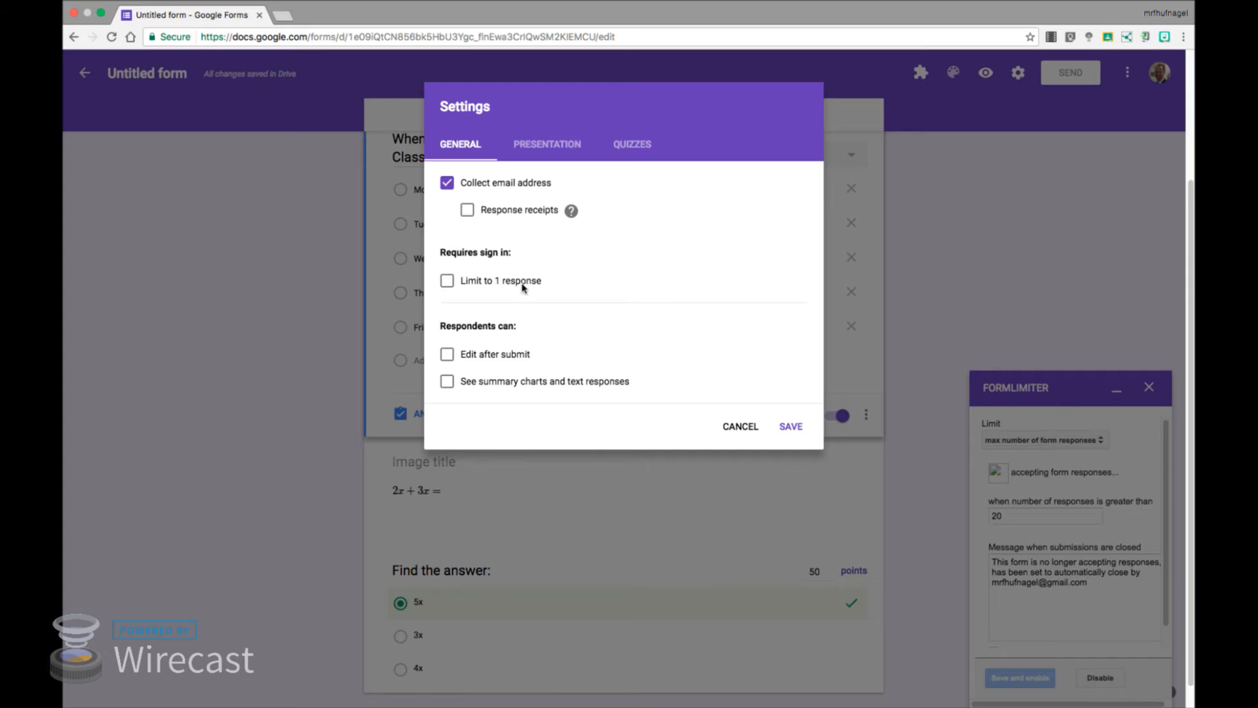
left_click(448, 282)
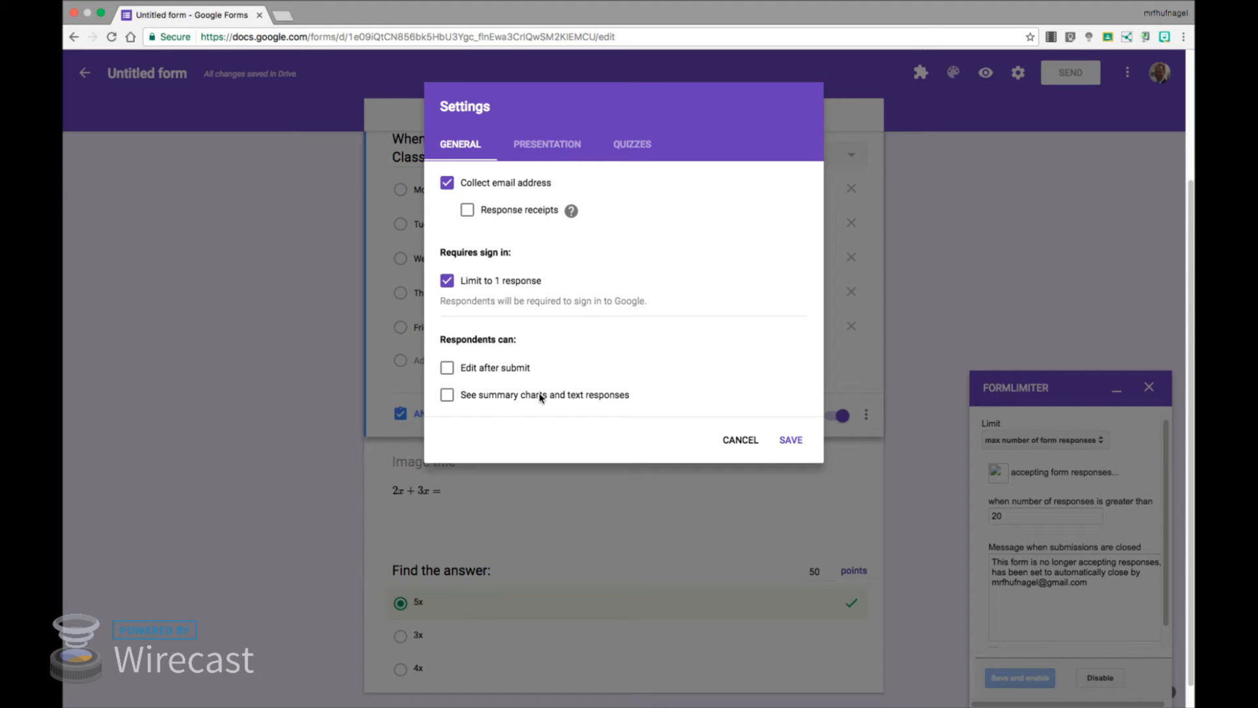
left_click(791, 441)
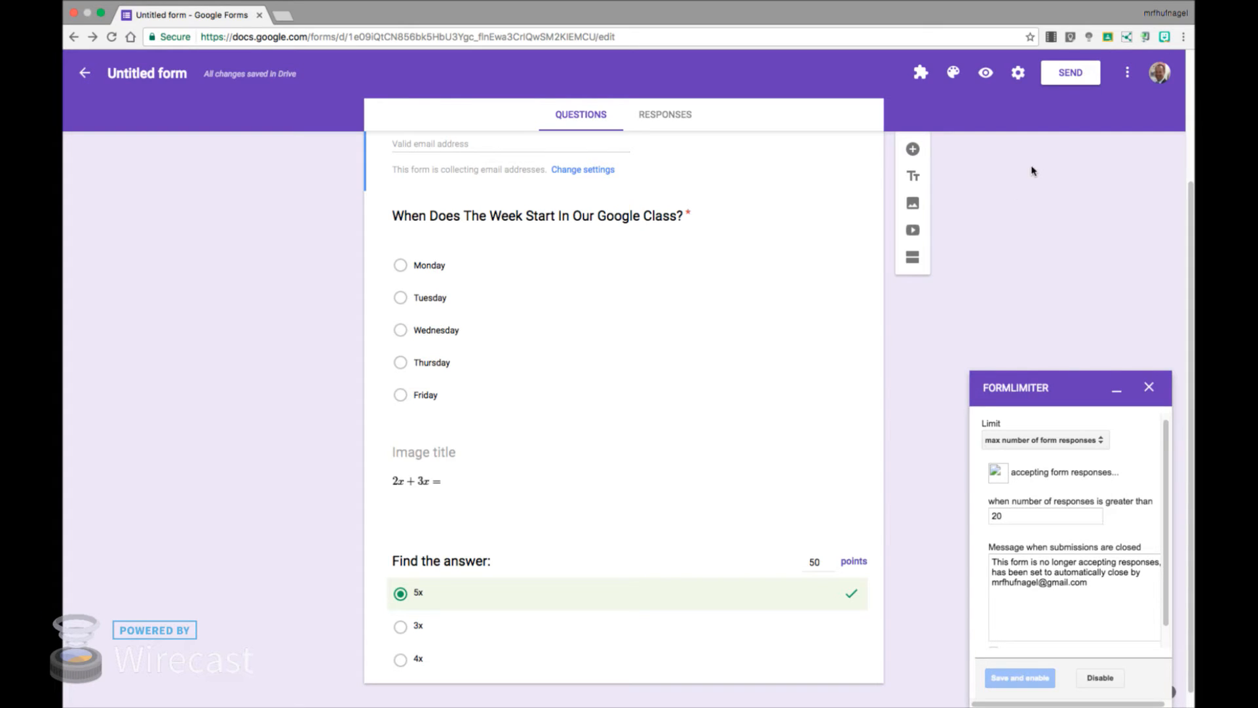
Step: Start sending the form by email and add the two intended contacts as recipients
left_click(1062, 73)
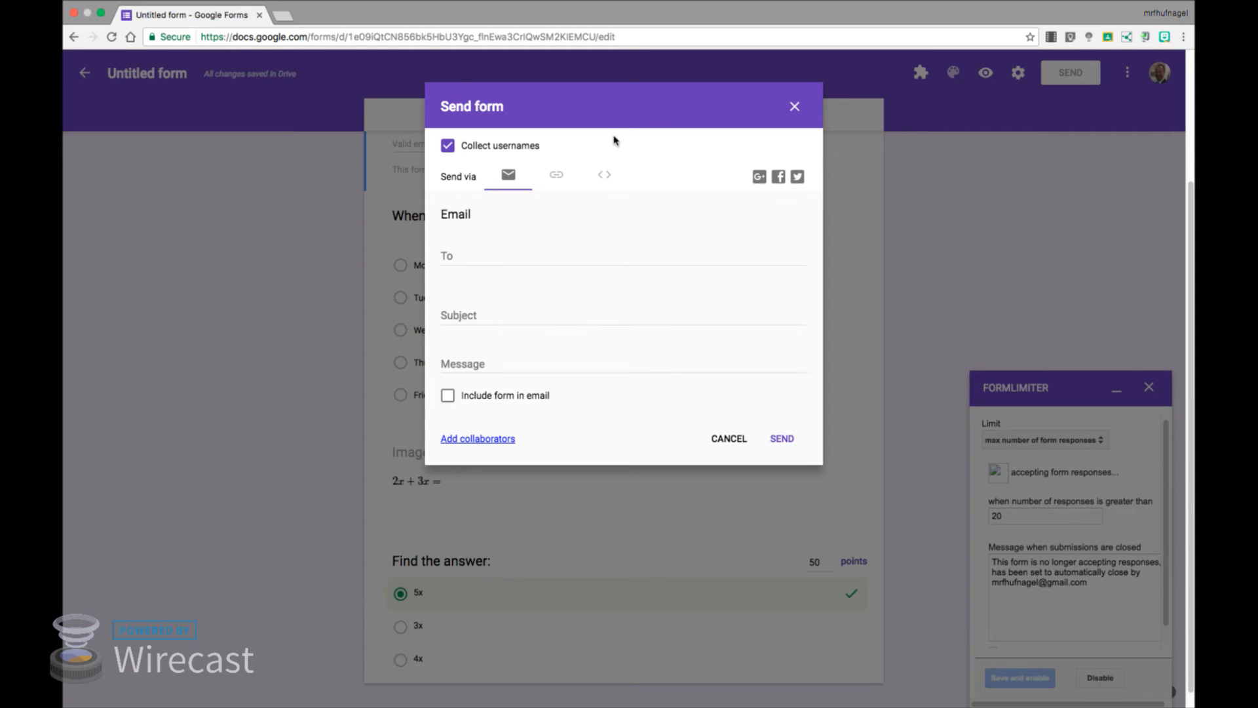
left_click(468, 258)
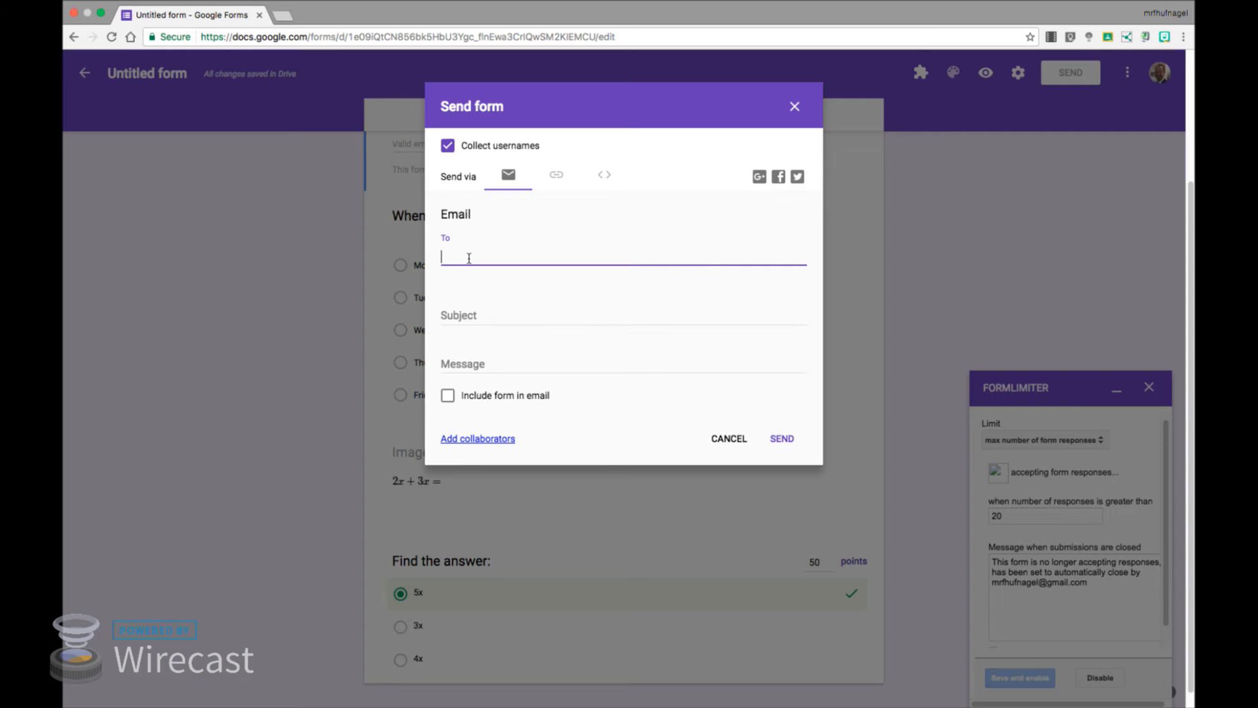
type("mar")
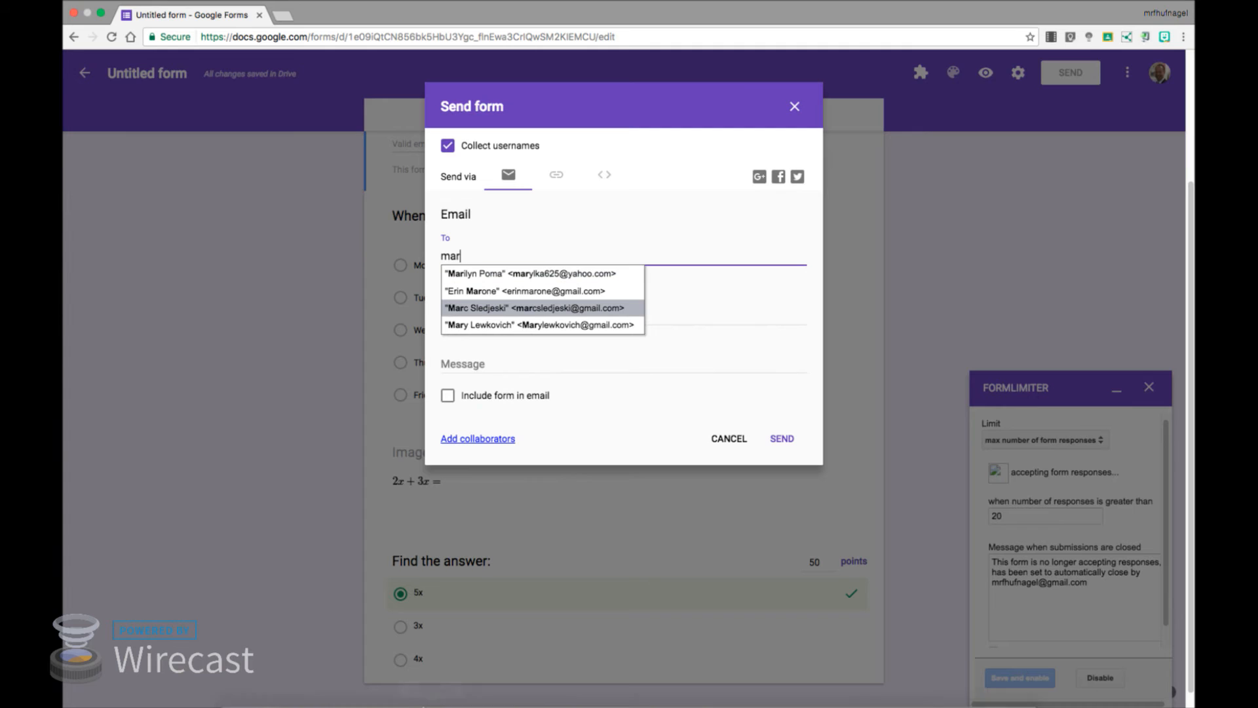
left_click(509, 308)
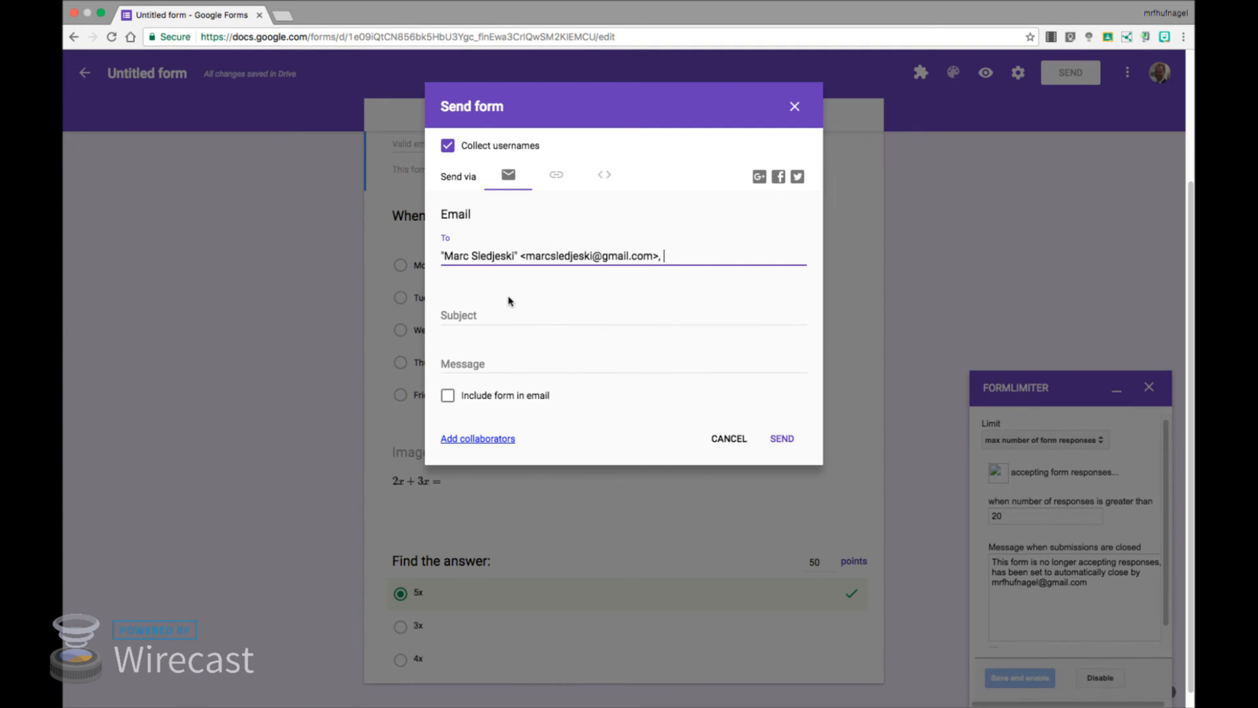
type("andrw")
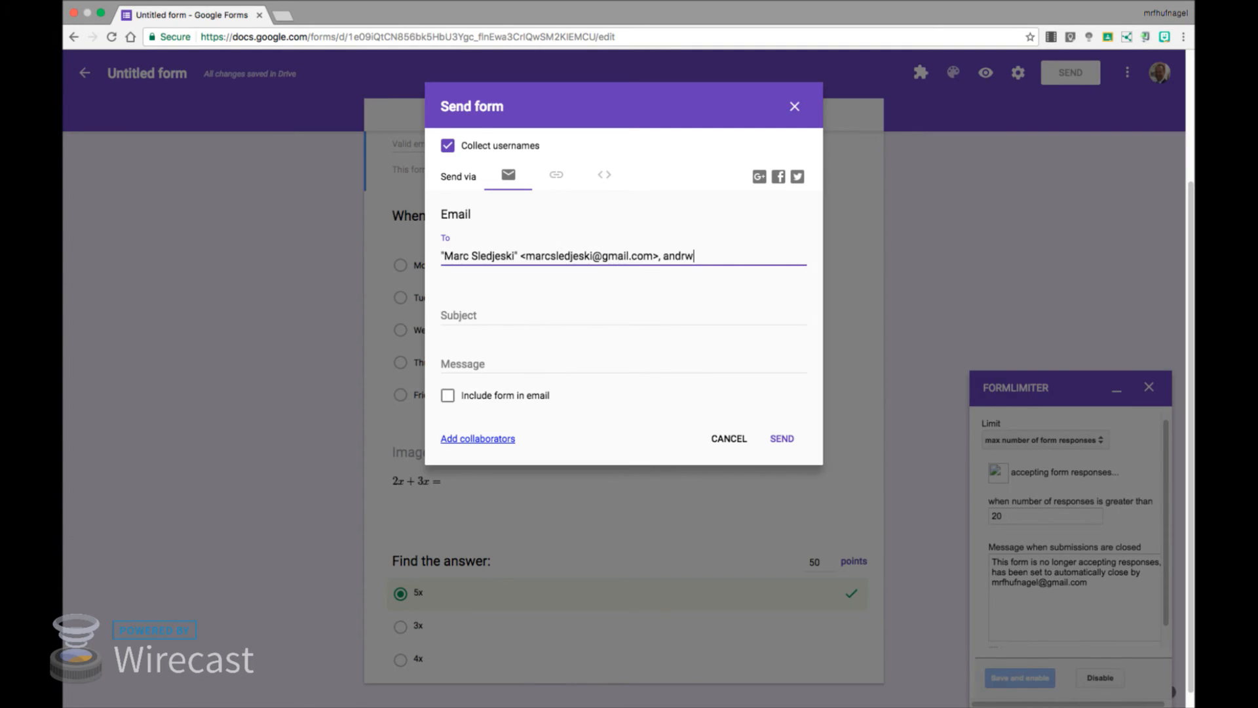
key("BackSpace")
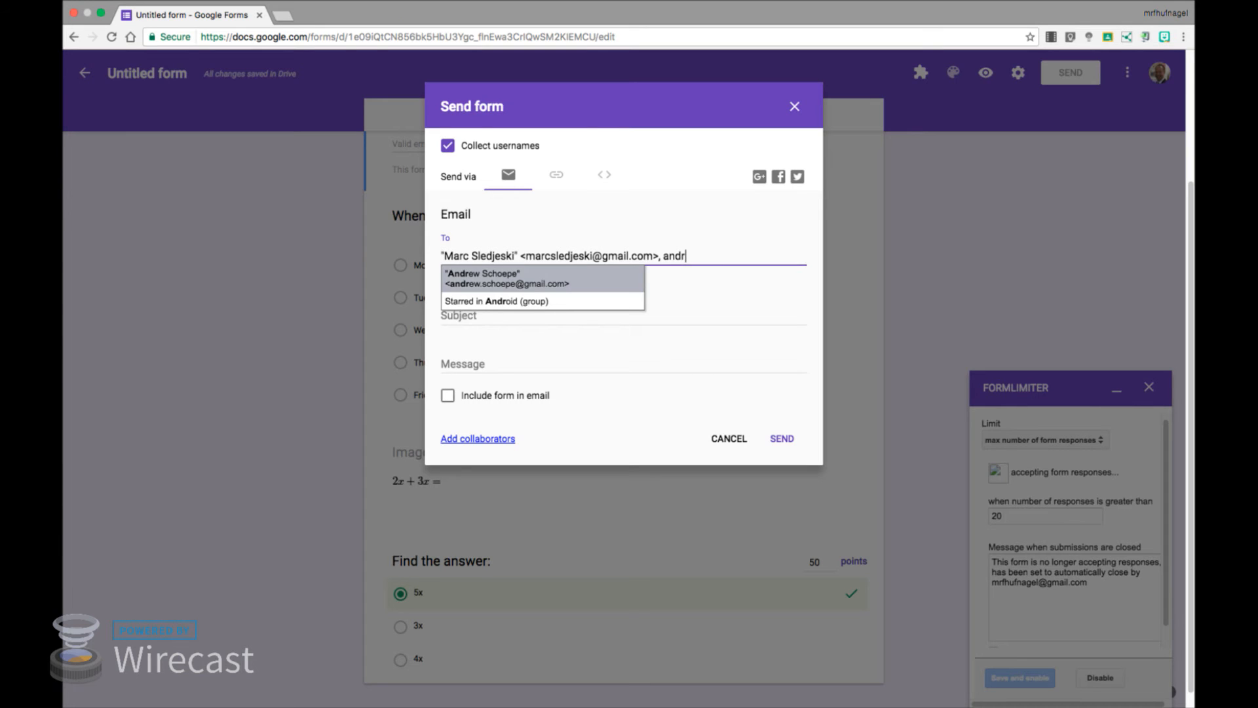
left_click(459, 274)
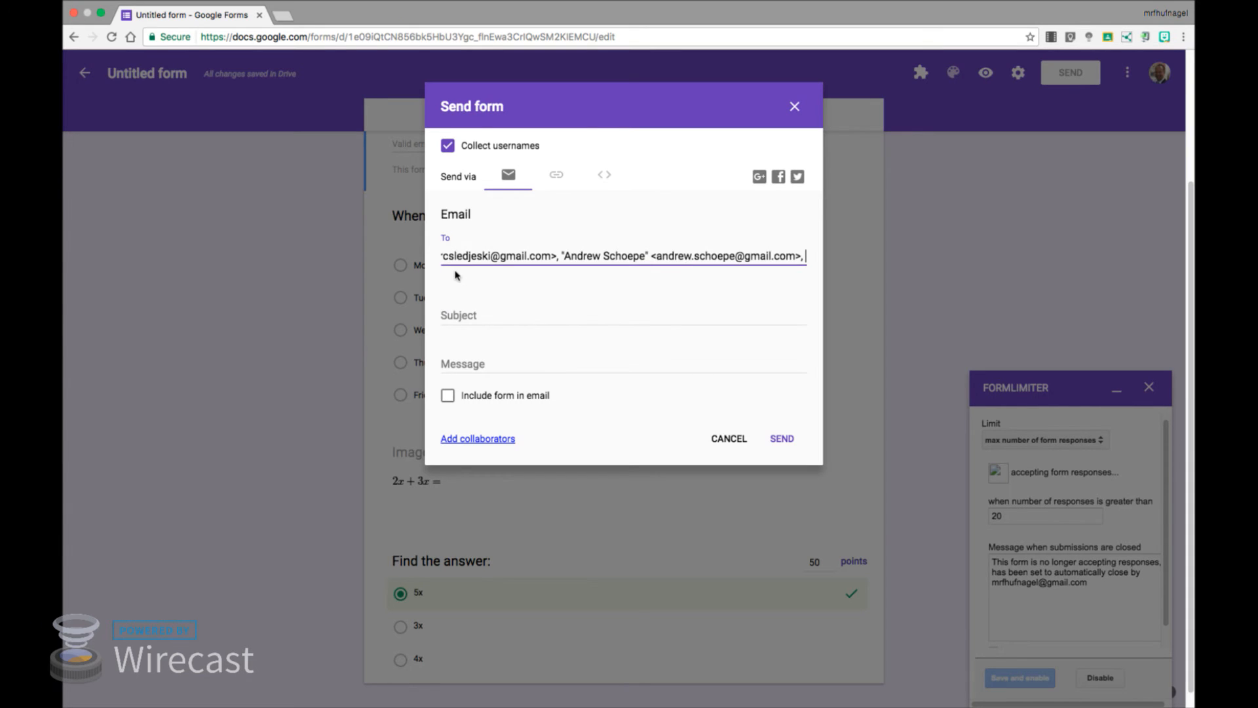
Step: Set the email subject to Quiz, include the form in the email, and send it
left_click(487, 310)
type("Quiz")
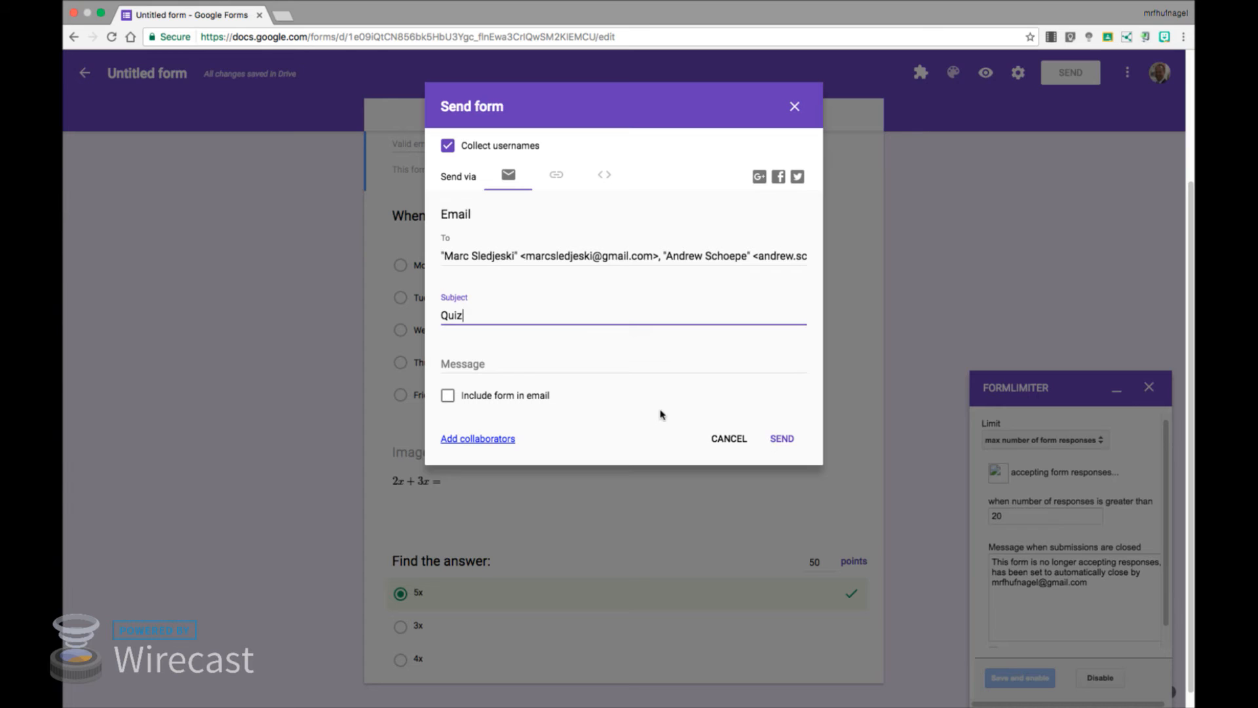
left_click(448, 395)
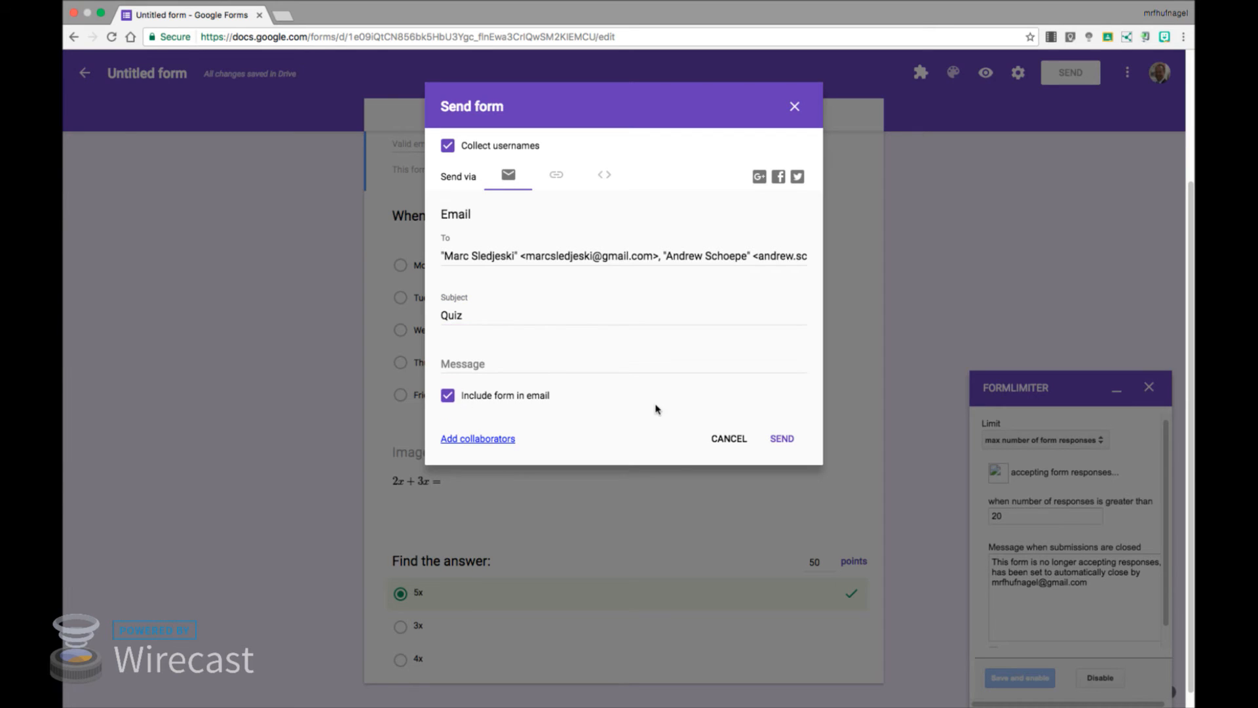
left_click(786, 444)
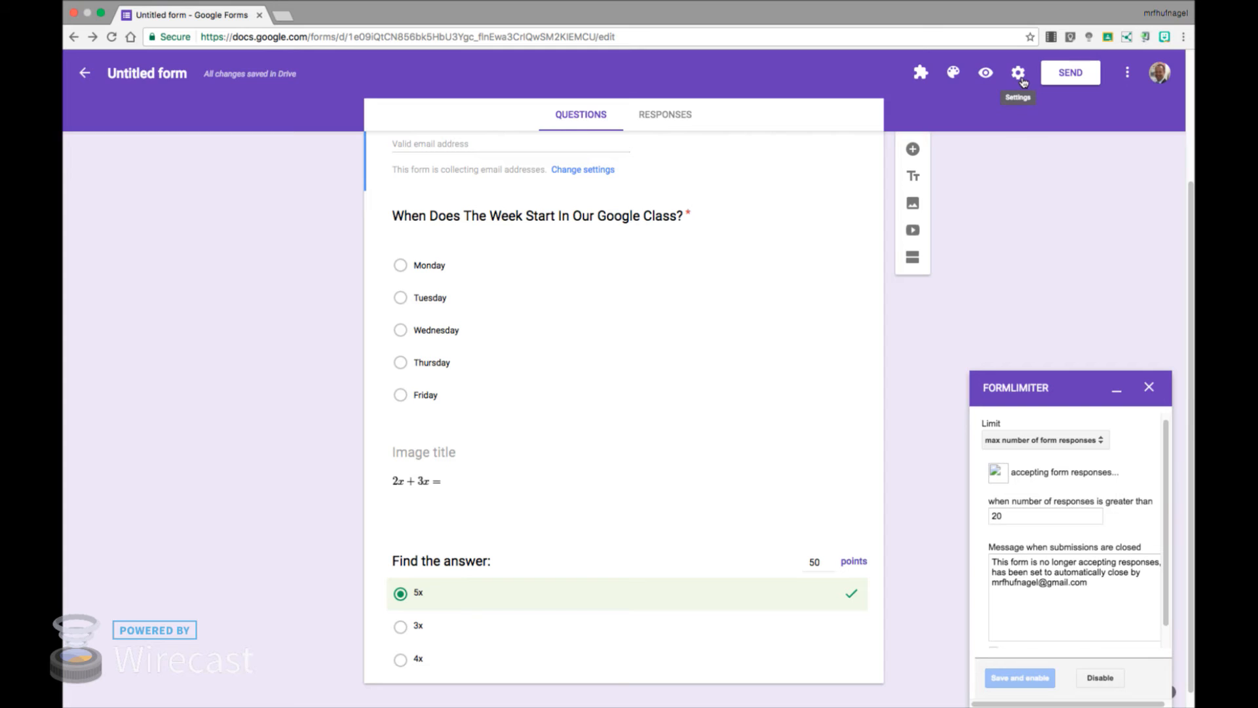
Step: Get the form's shareable link, shorten its URL, copy it, and close the send options
left_click(1054, 76)
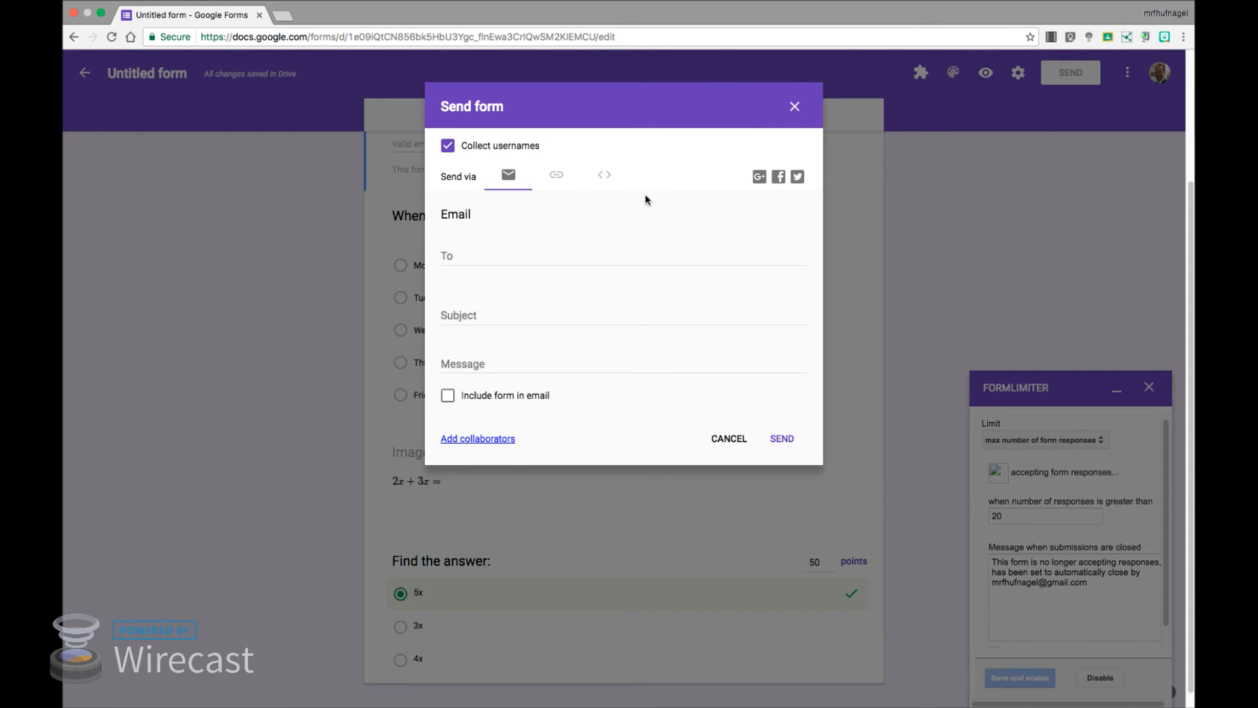
left_click(556, 180)
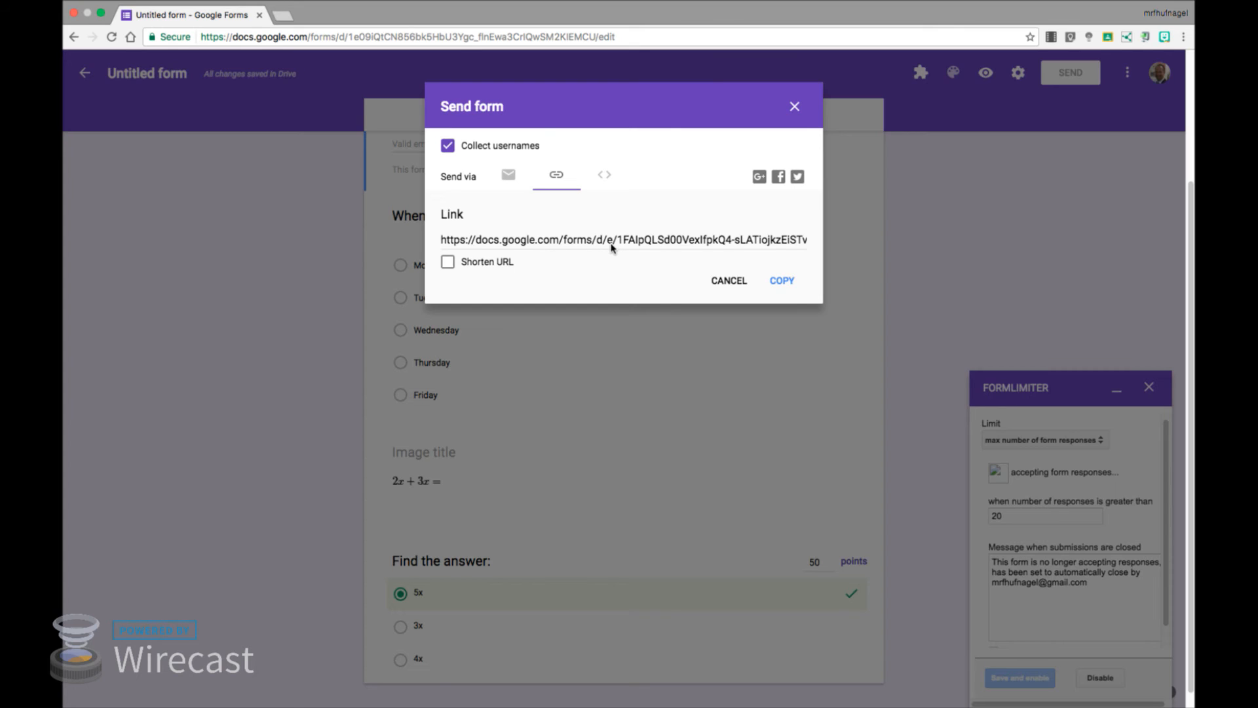
left_click(450, 261)
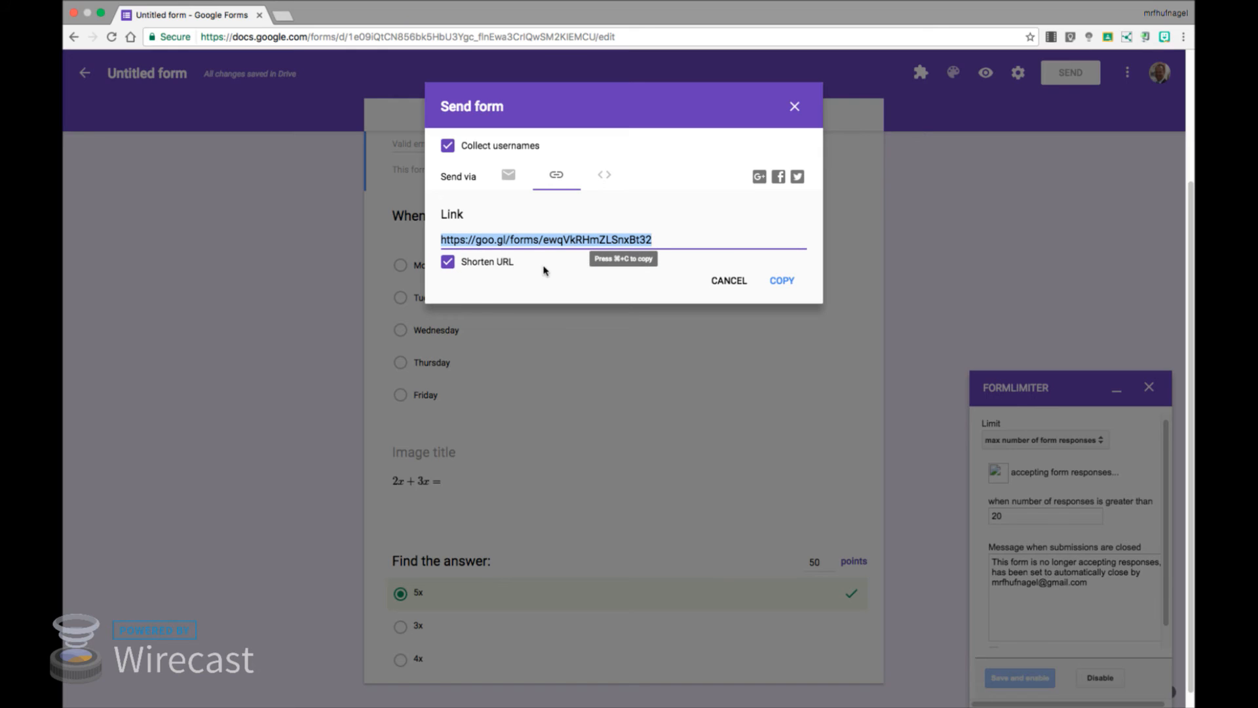
left_click(782, 281)
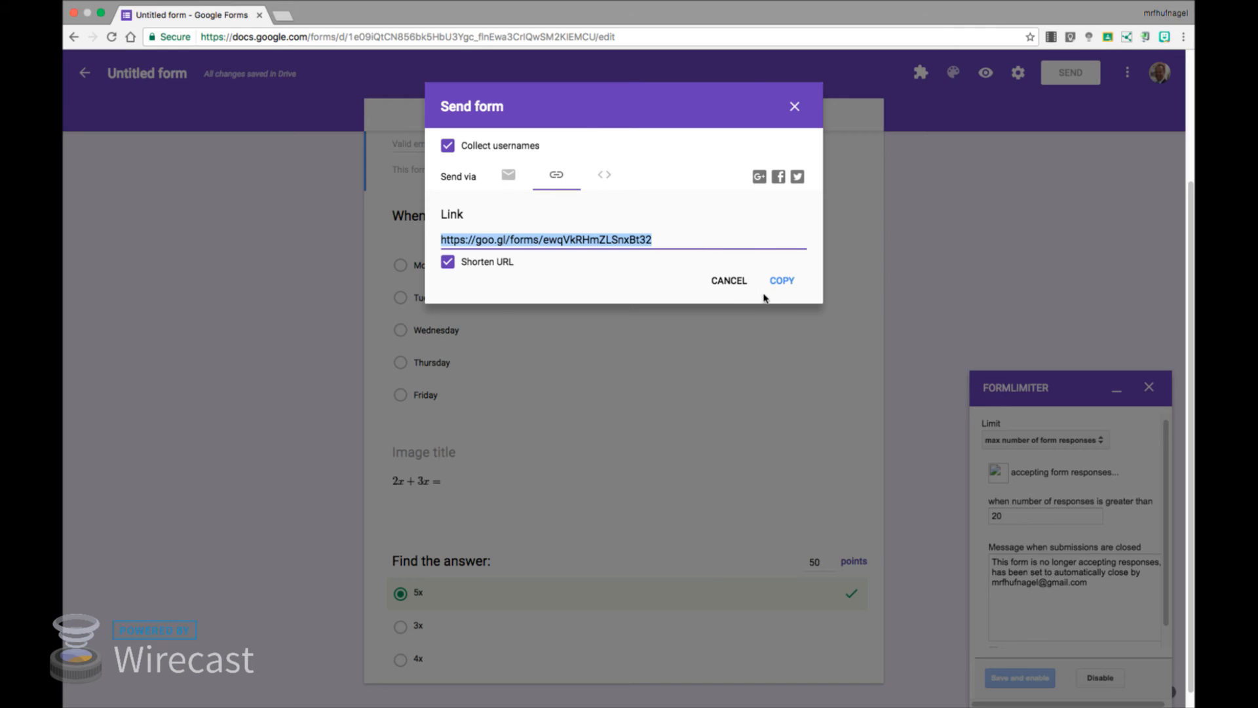
left_click(731, 281)
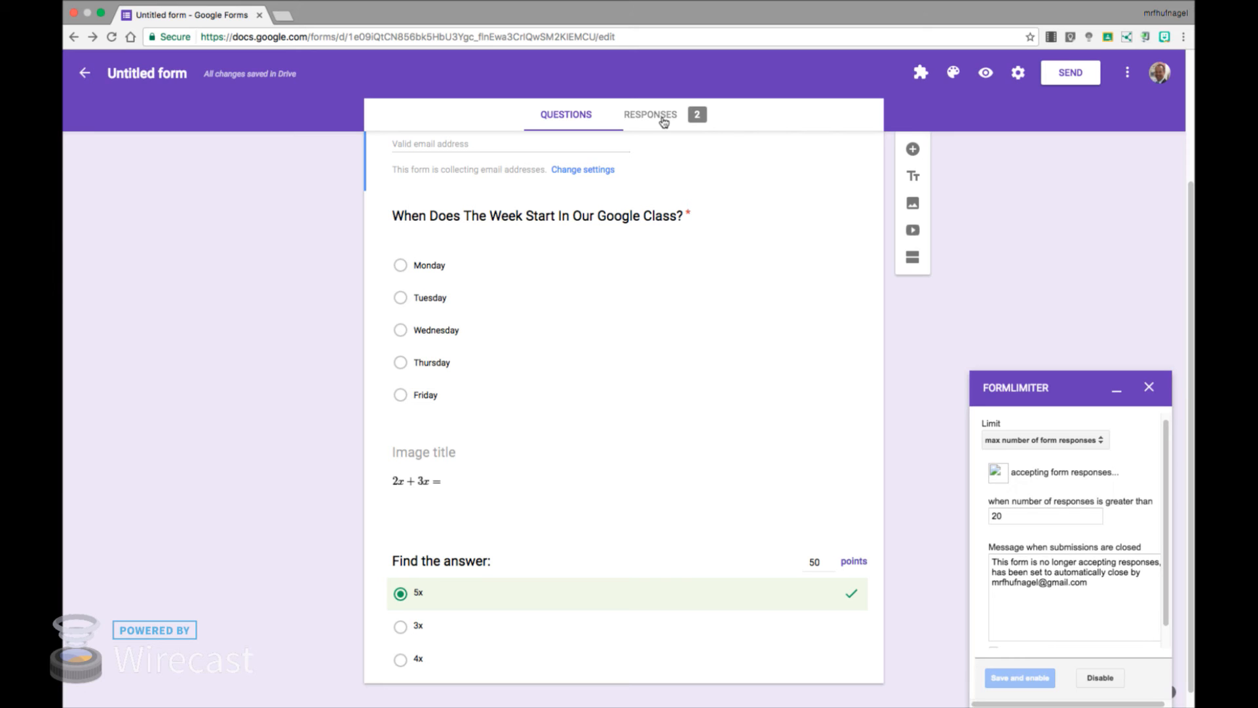
Step: Review the quiz's response summary and create a new spreadsheet as the response destination
left_click(664, 121)
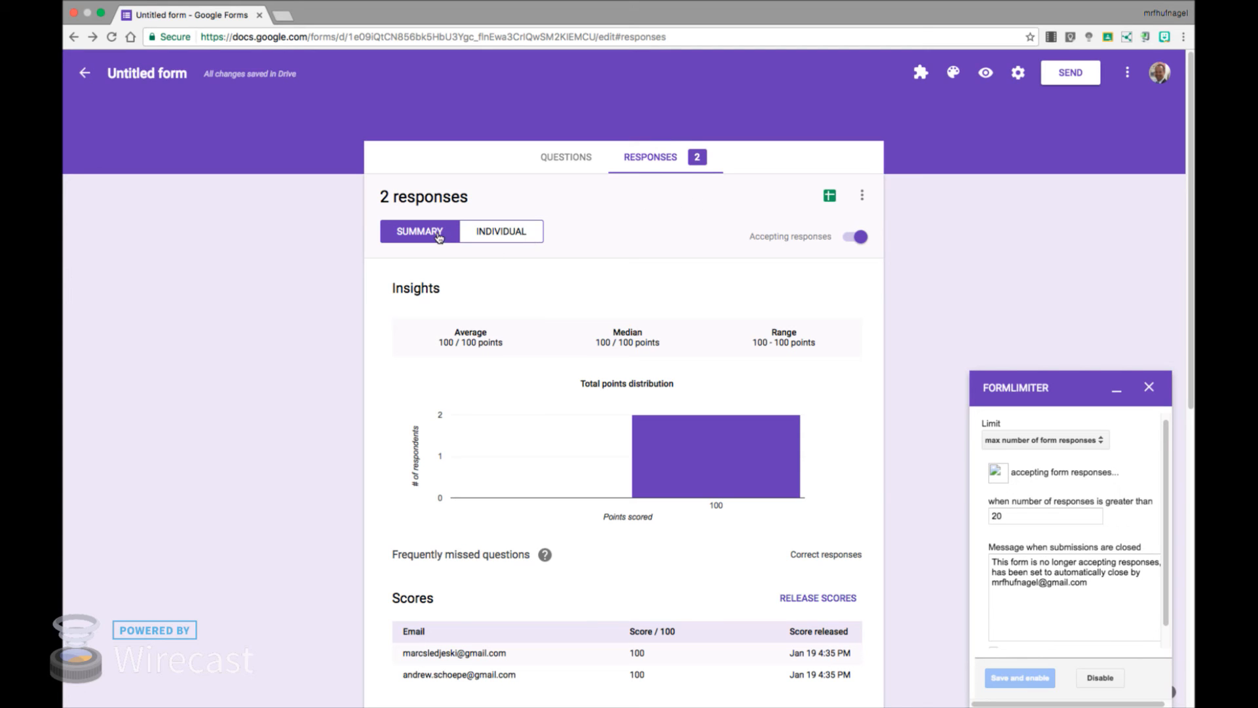
scroll(348, 273, "down", 1)
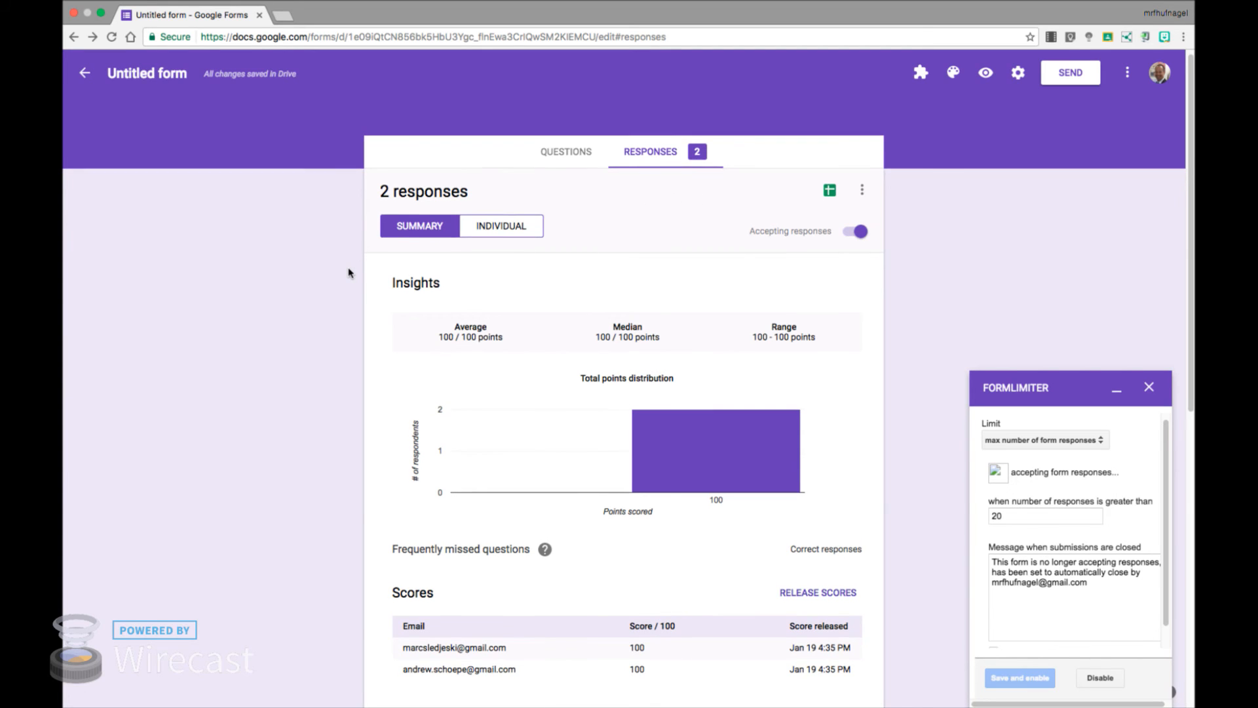
scroll(348, 273, "down", 3)
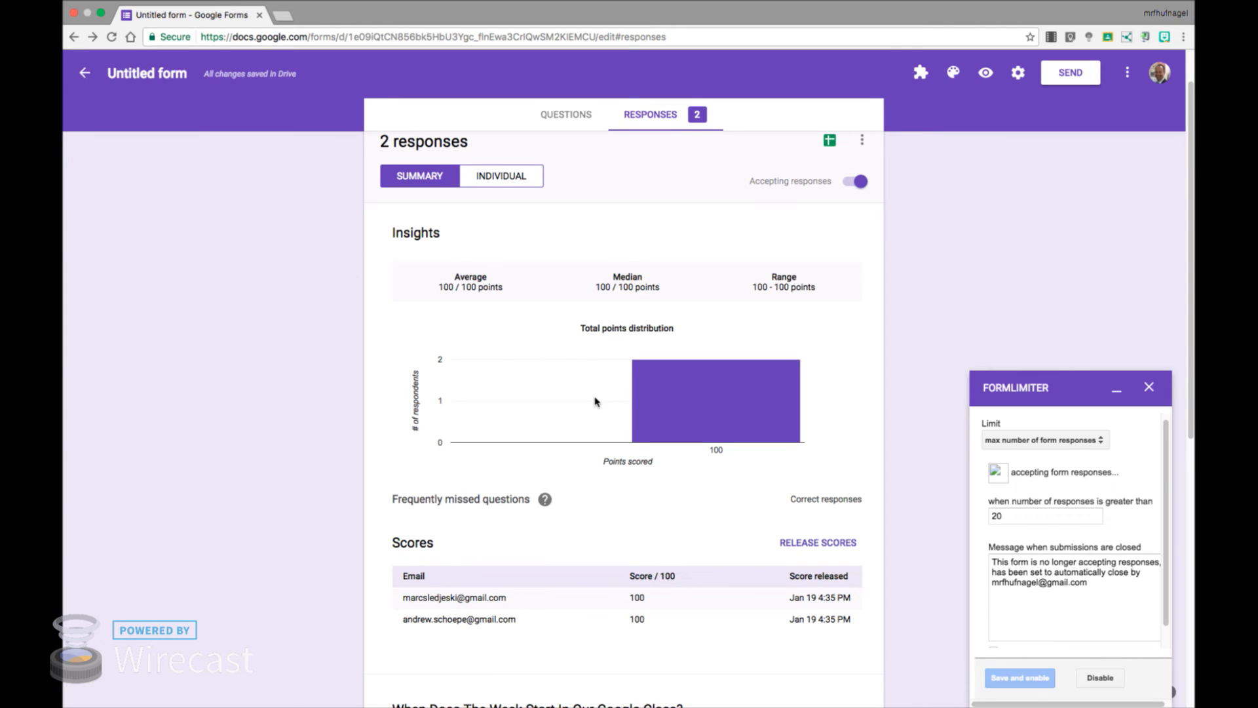
scroll(595, 402, "down", 3)
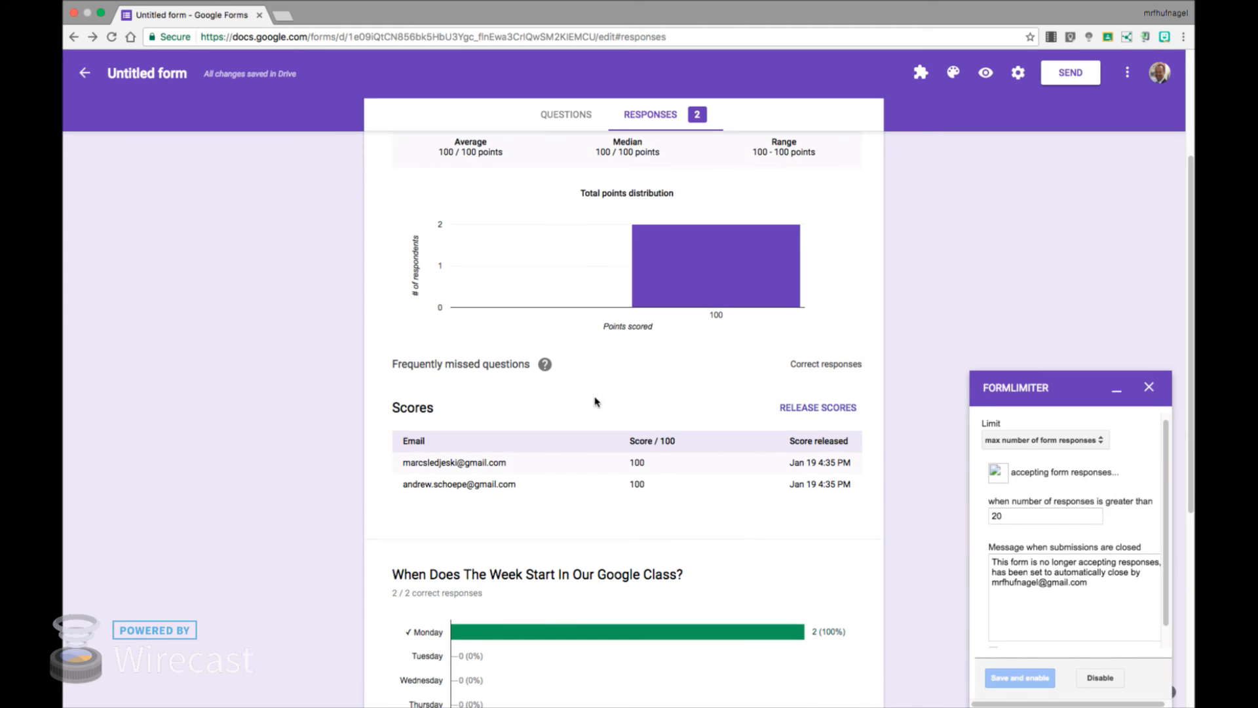
scroll(596, 402, "down", 1)
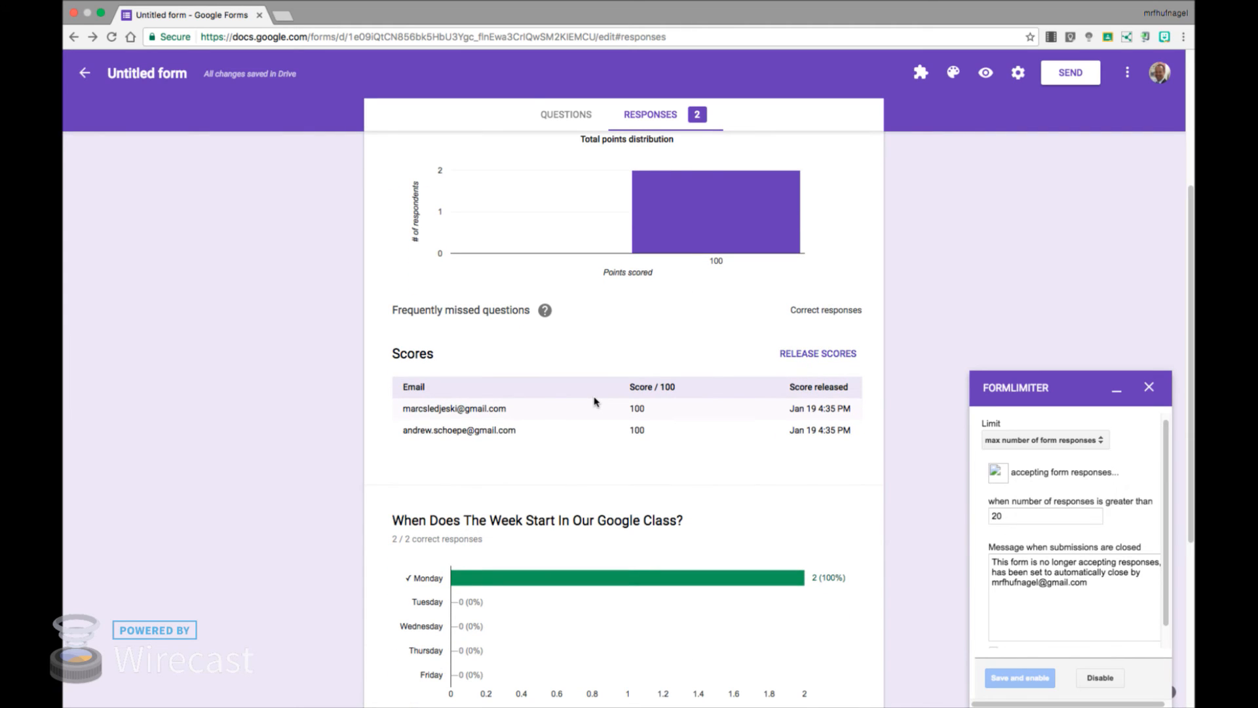
scroll(603, 402, "up", 5)
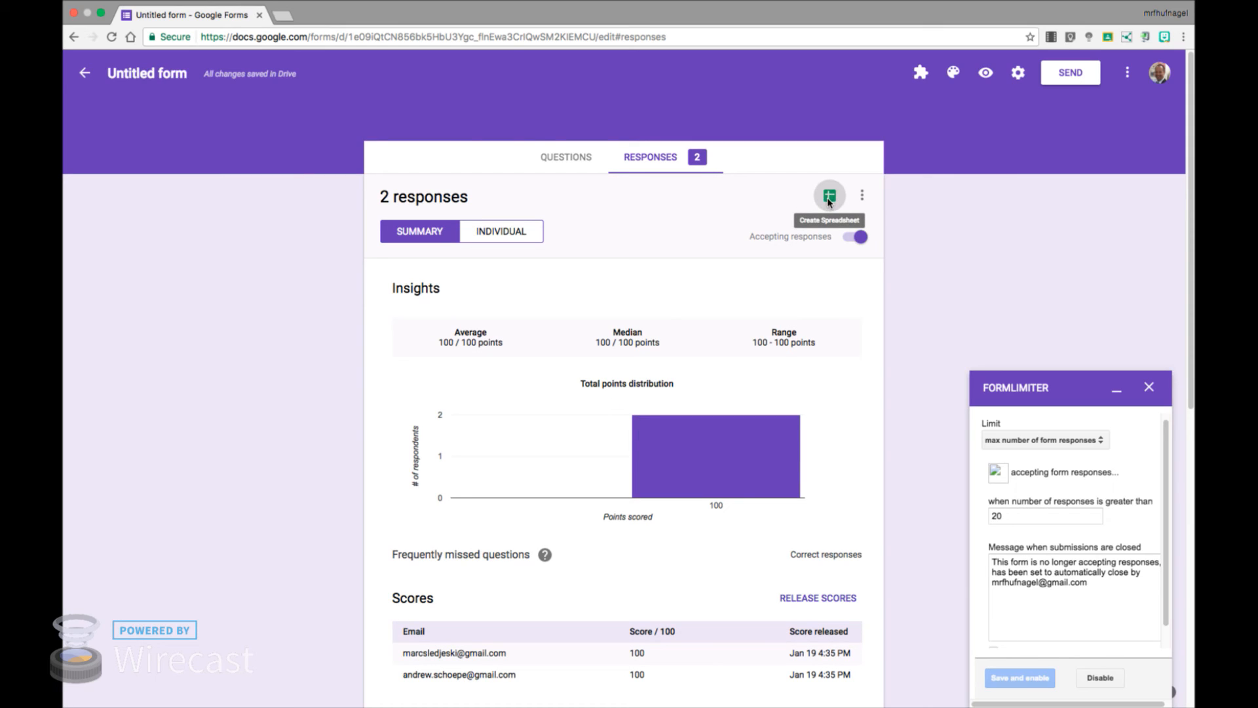
left_click(829, 201)
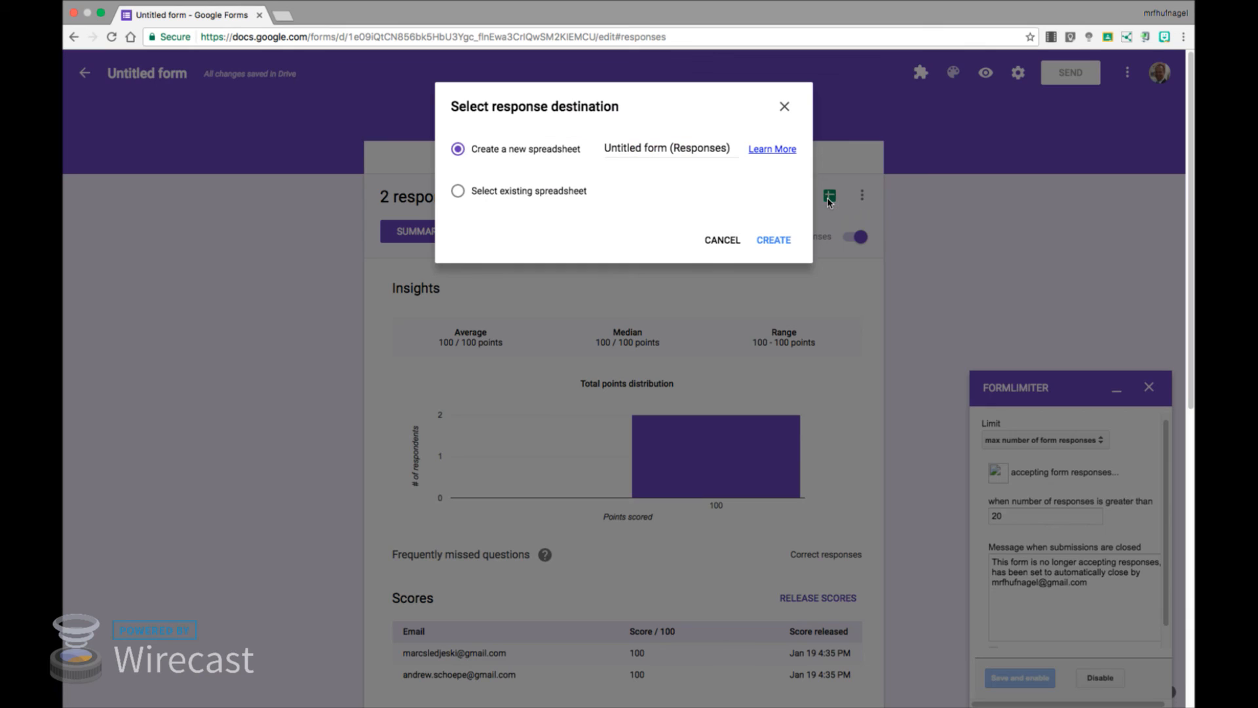
left_click(774, 240)
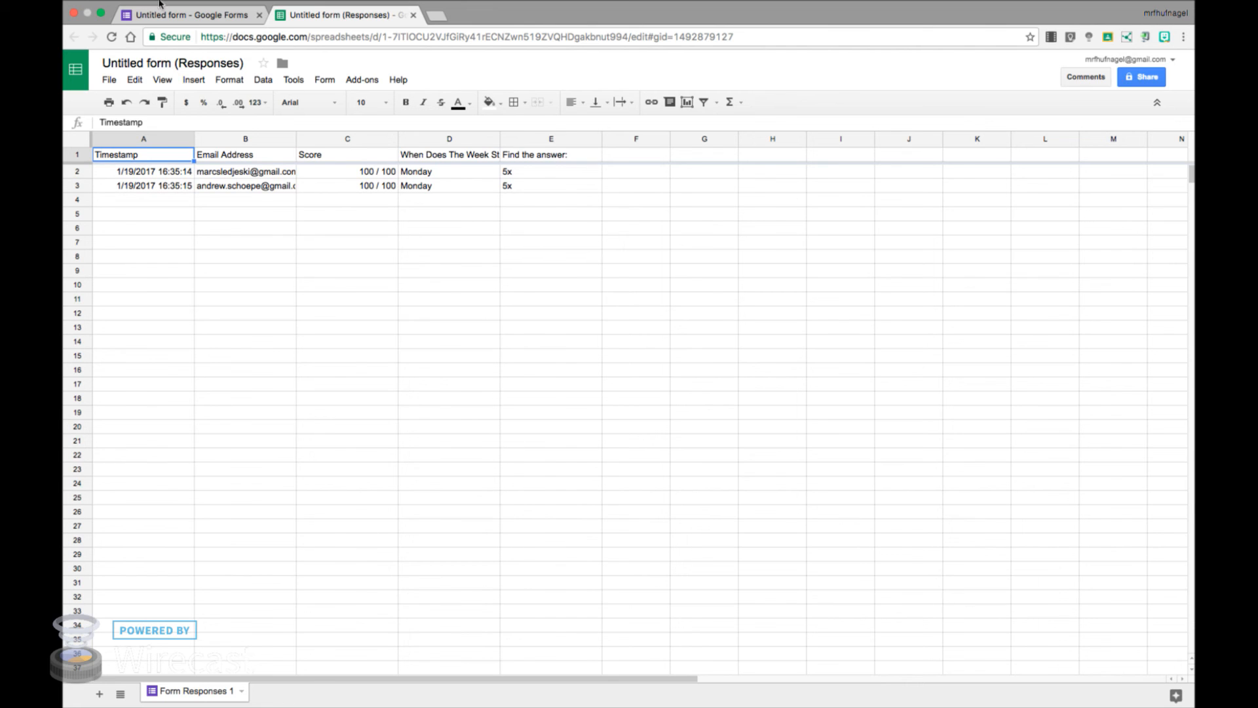
Step: Back in the form, examine the first respondent's individual answers and the score release options without sending anything
left_click(174, 16)
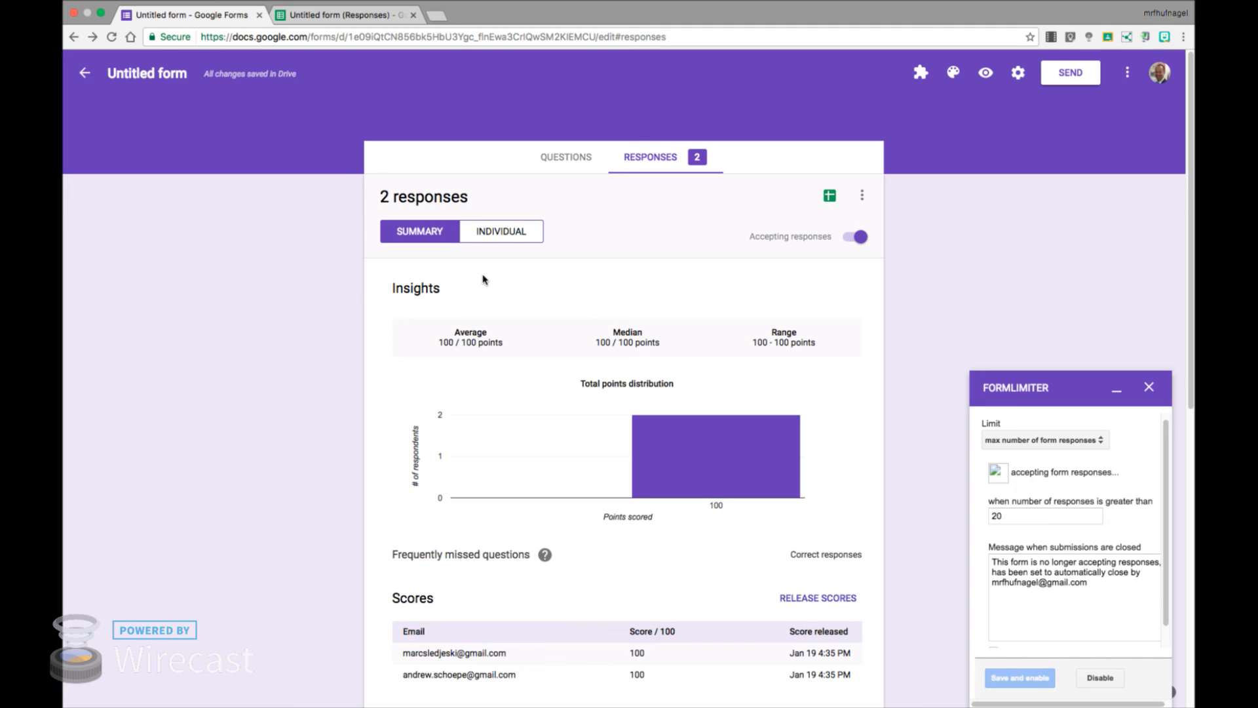
left_click(499, 238)
scroll(452, 322, "down", 5)
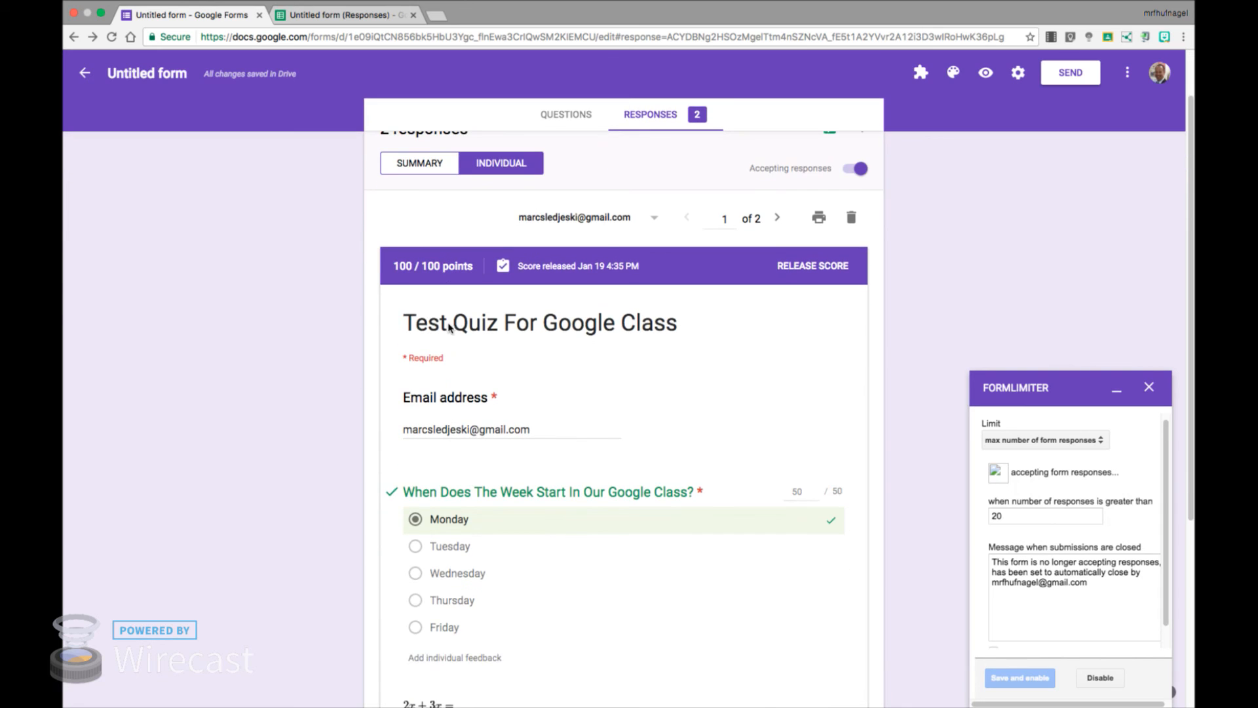
scroll(449, 326, "up", 2)
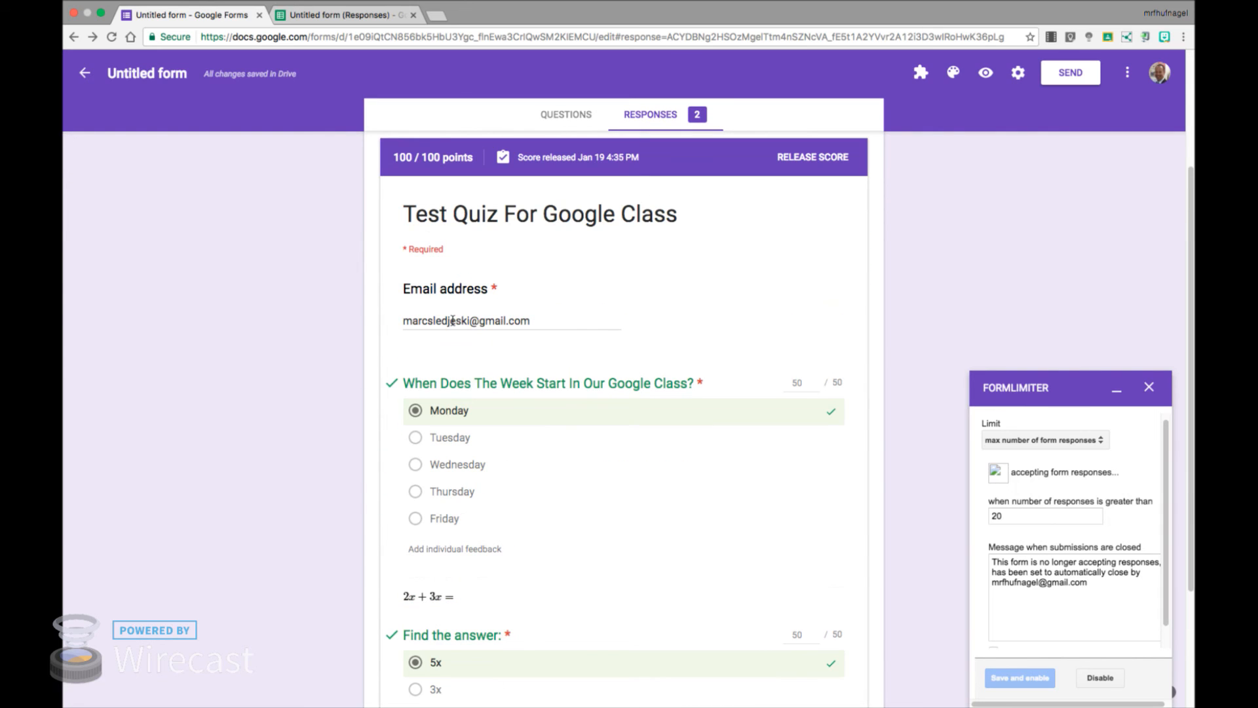
scroll(451, 324, "down", 3)
scroll(450, 325, "up", 5)
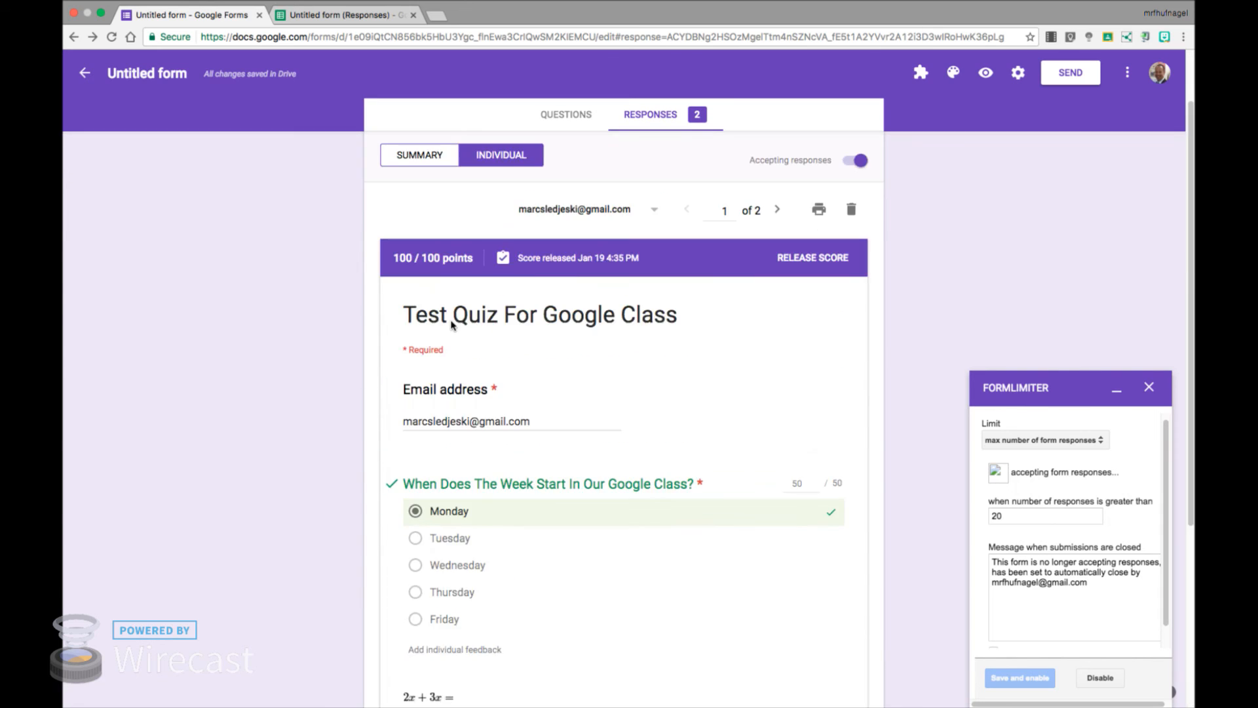
left_click(819, 256)
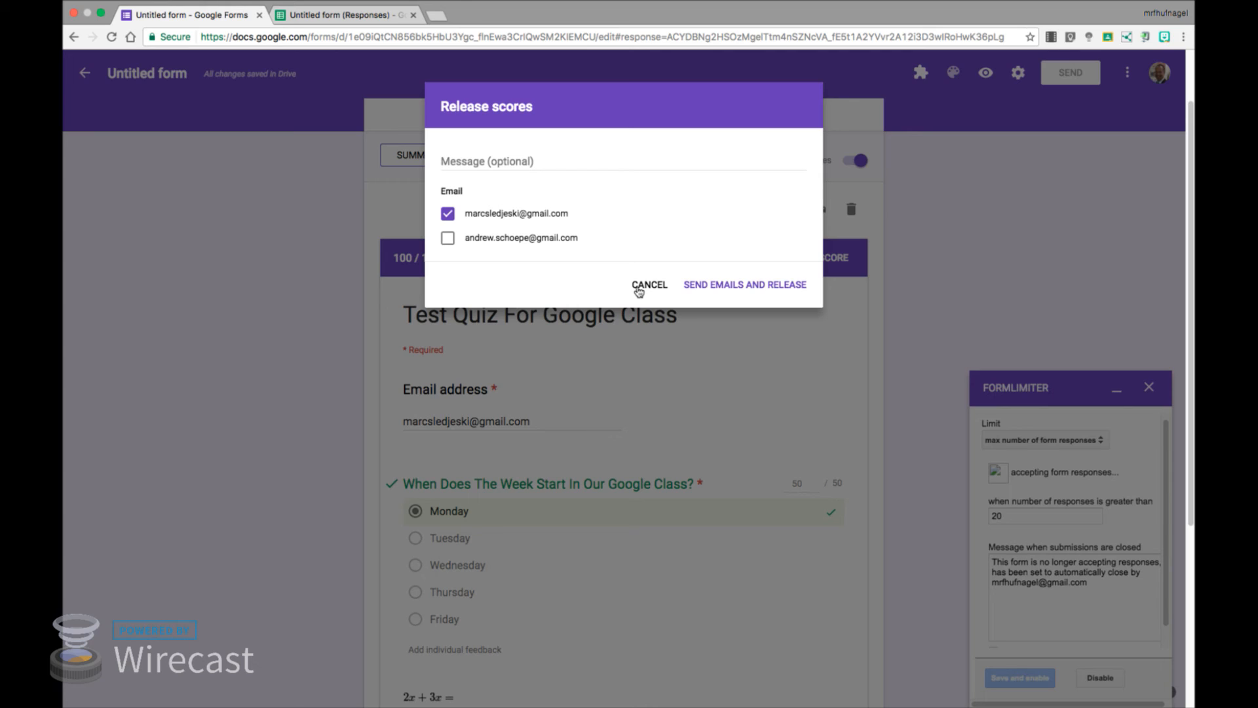
left_click(639, 288)
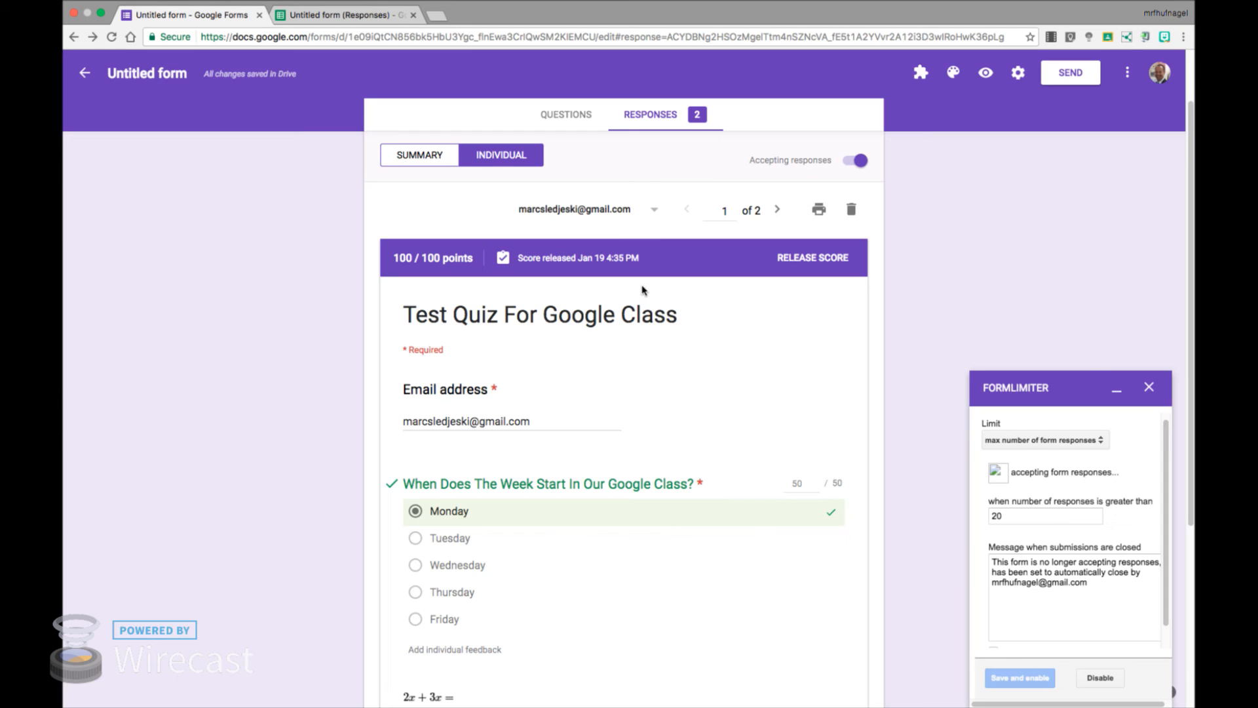